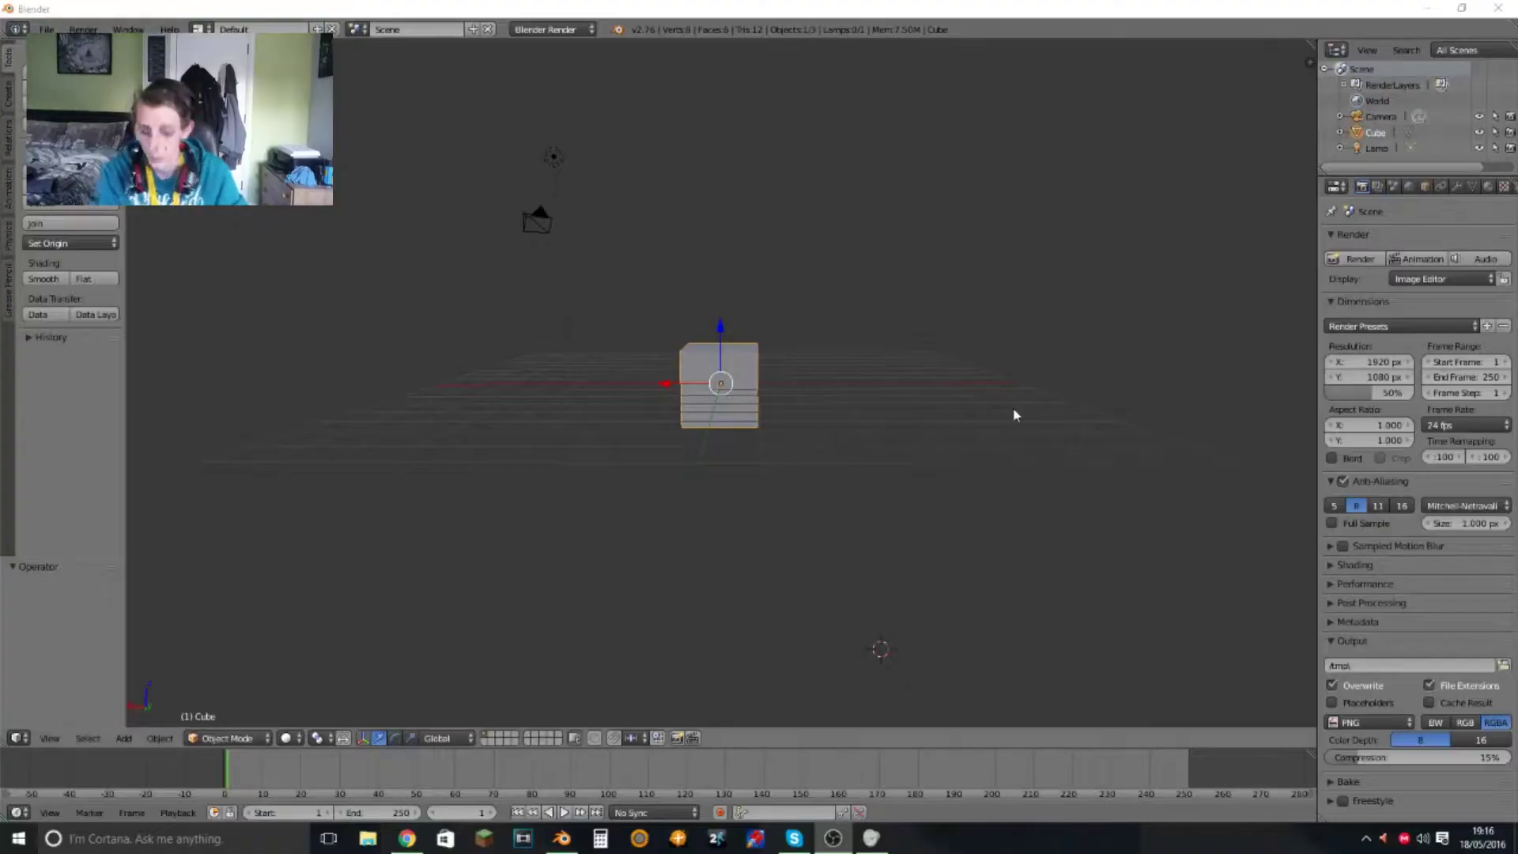
- Delete the default cube with X and snap the 3D cursor back to the world origin
{"action": "key", "text": "x"}
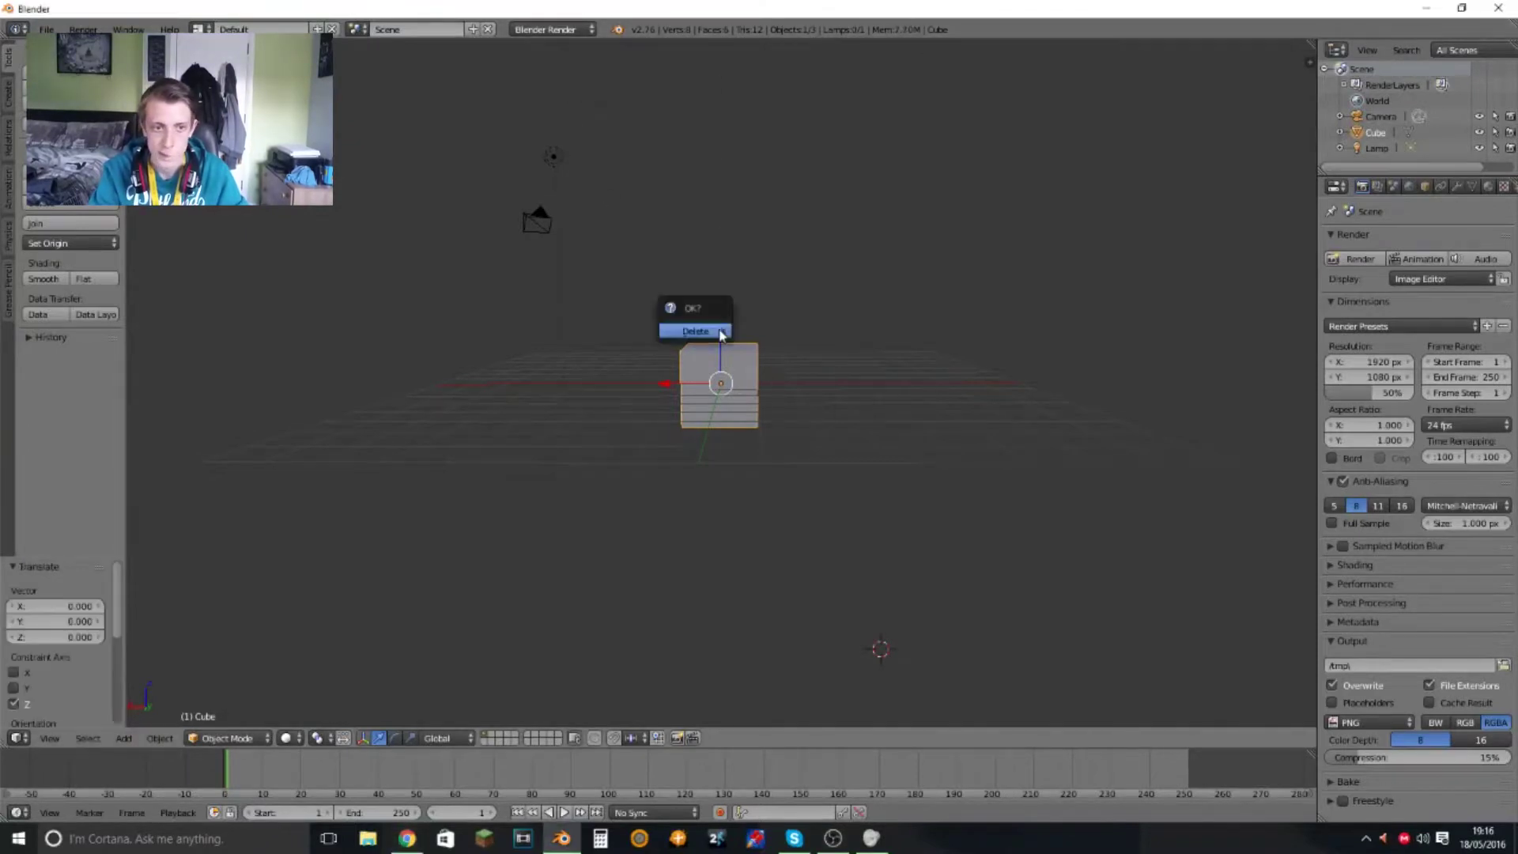
{"action": "left_click", "coordinate": [720, 336]}
{"action": "key", "text": "shift+s"}
{"action": "left_click", "coordinate": [304, 268]}
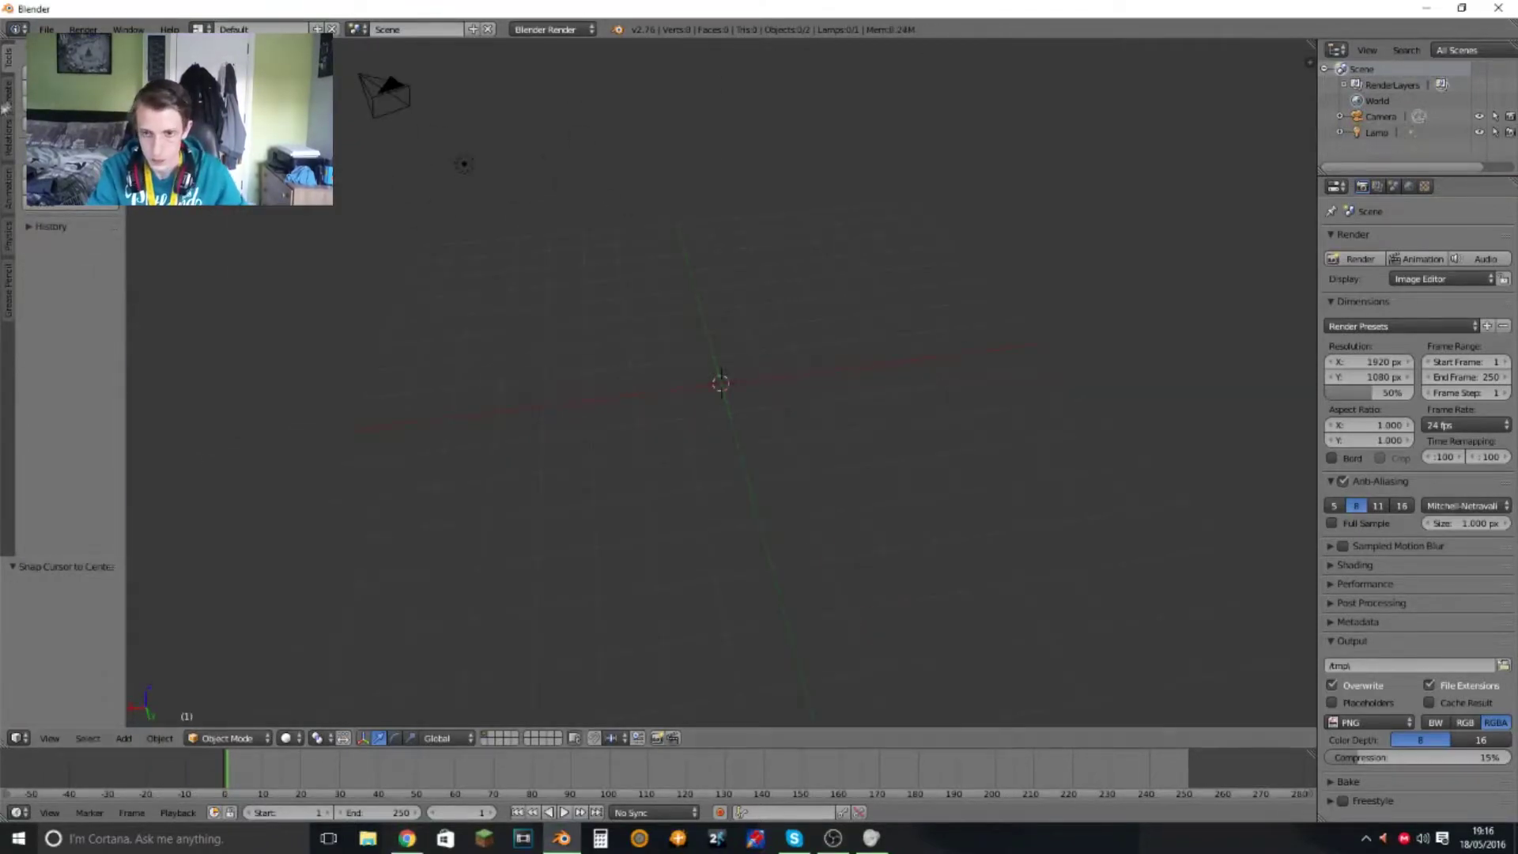
- Add a cube and scale it along Z and then Y
{"action": "left_click", "coordinate": [8, 94]}
{"action": "left_click", "coordinate": [69, 98]}
{"action": "key", "text": "s"}
{"action": "key", "text": "z"}
{"action": "left_click", "coordinate": [922, 343]}
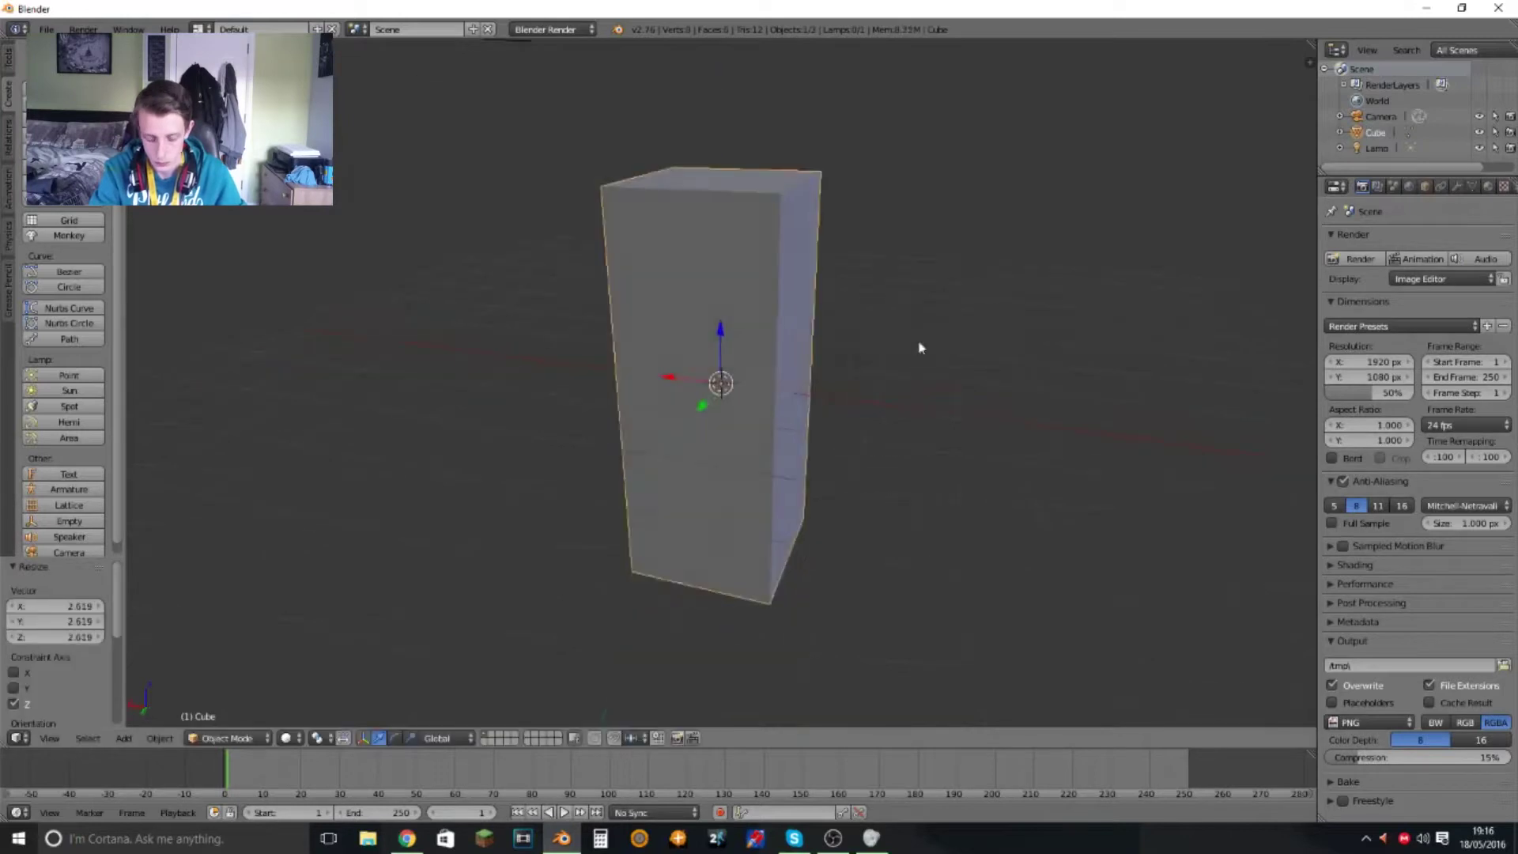
{"action": "middle_click_drag", "start_coordinate": [922, 343], "coordinate": [1119, 322]}
{"action": "key", "text": "s"}
{"action": "key", "text": "y"}
{"action": "left_click", "coordinate": [831, 298]}
- Thin the cube along X and inspect the slab from the side view
{"action": "key", "text": "s"}
{"action": "key", "text": "x"}
{"action": "left_click", "coordinate": [771, 310]}
{"action": "key", "text": "ctrl+KP_3"}
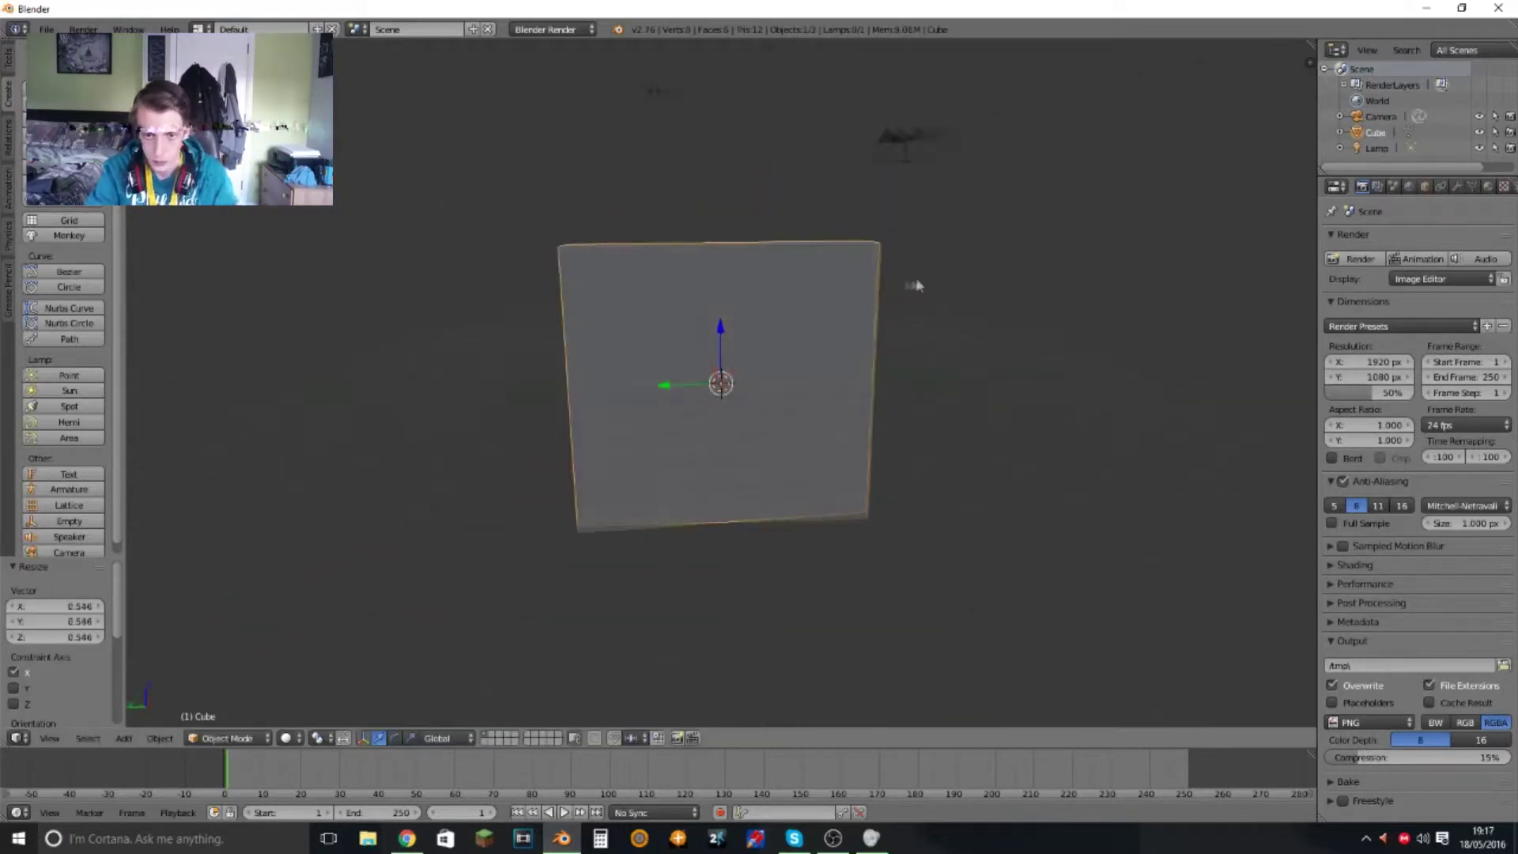
{"action": "mouse_move", "coordinate": [721, 322]}
{"action": "middle_mouse_down"}
{"action": "mouse_move", "coordinate": [772, 245]}
{"action": "mouse_move", "coordinate": [857, 387]}
{"action": "middle_mouse_up"}
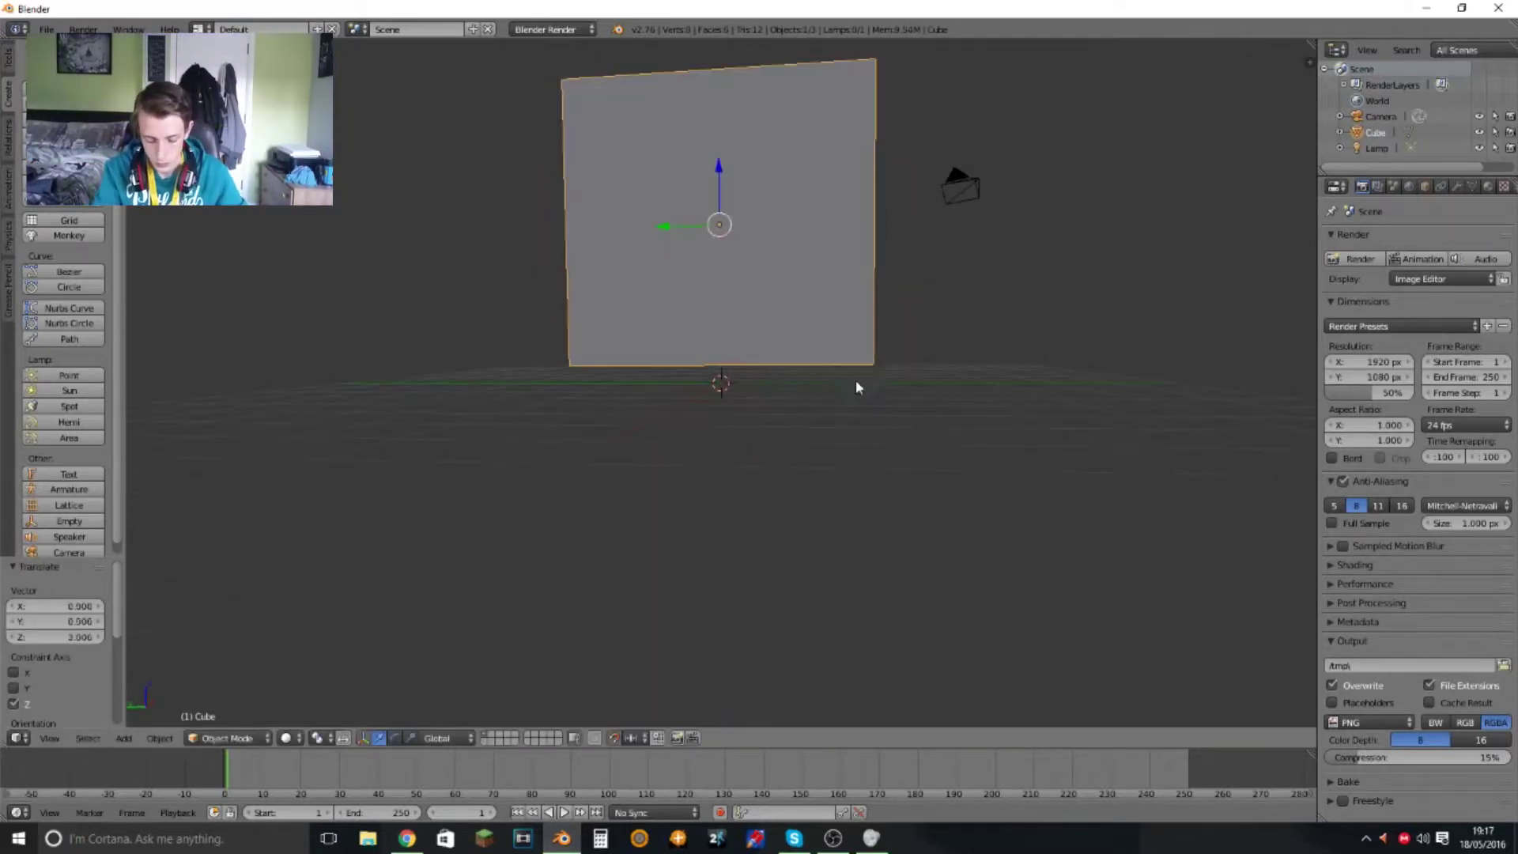
- Replace the slab with a fresh cube raised 1 unit on Z, origin moved to the 3D cursor
{"action": "key", "text": "x"}
{"action": "left_click", "coordinate": [854, 394]}
{"action": "key", "text": "shift+a"}
{"action": "left_click", "coordinate": [908, 380]}
{"action": "key", "text": "g"}
{"action": "key", "text": "z"}
{"action": "key", "text": "1"}
{"action": "key", "text": "Return"}
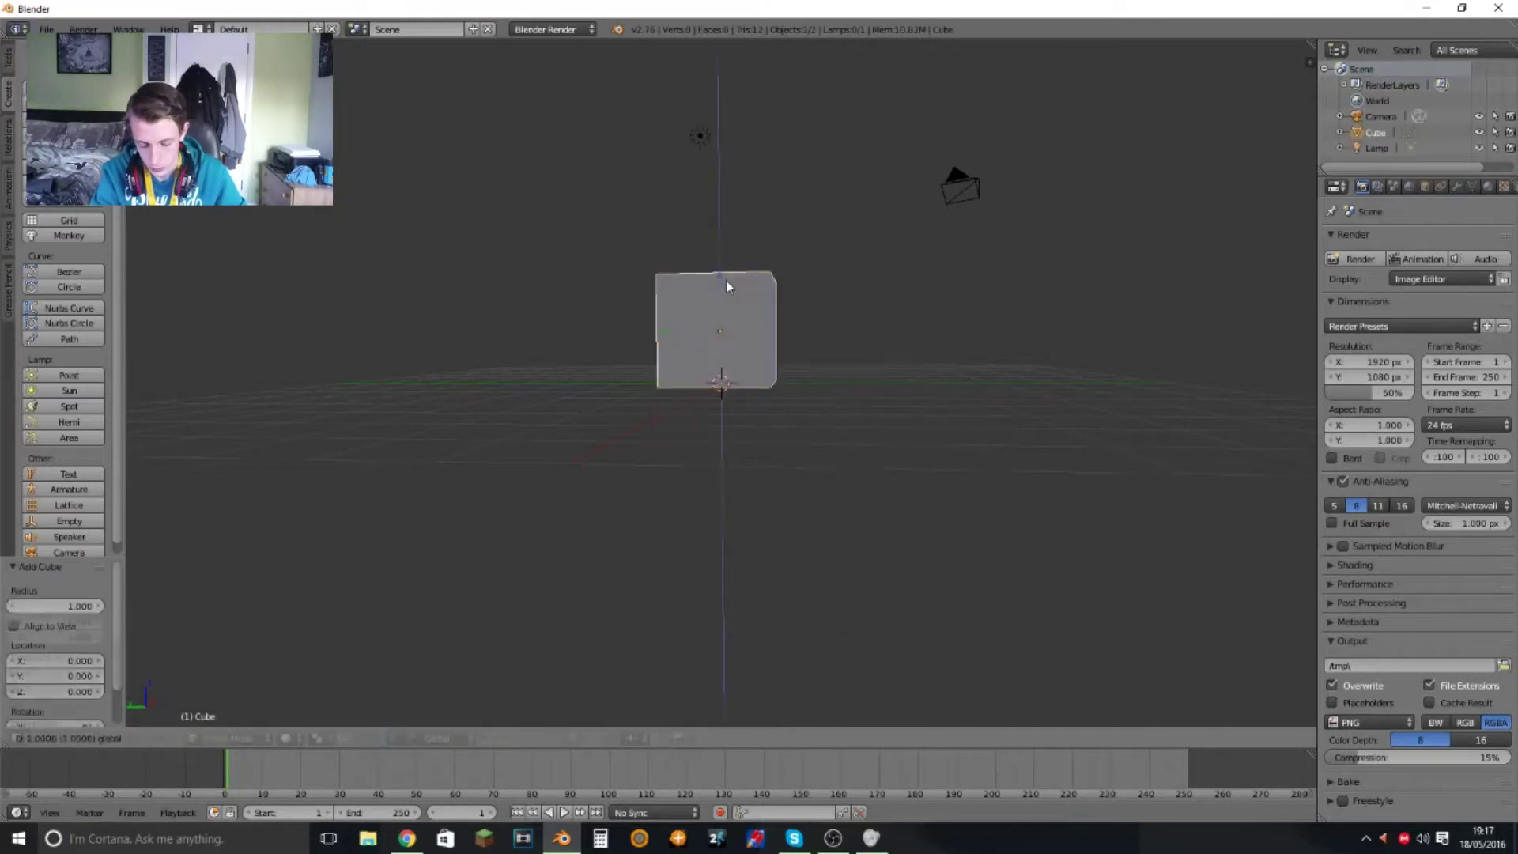
{"action": "key", "text": "shift+ctrl+alt+c"}
{"action": "left_click", "coordinate": [745, 433]}
- Thin the cube to 0.2 along X and select its broad front face in Edit Mode
{"action": "scroll", "coordinate": [882, 356], "scroll_direction": "up", "scroll_amount": 6}
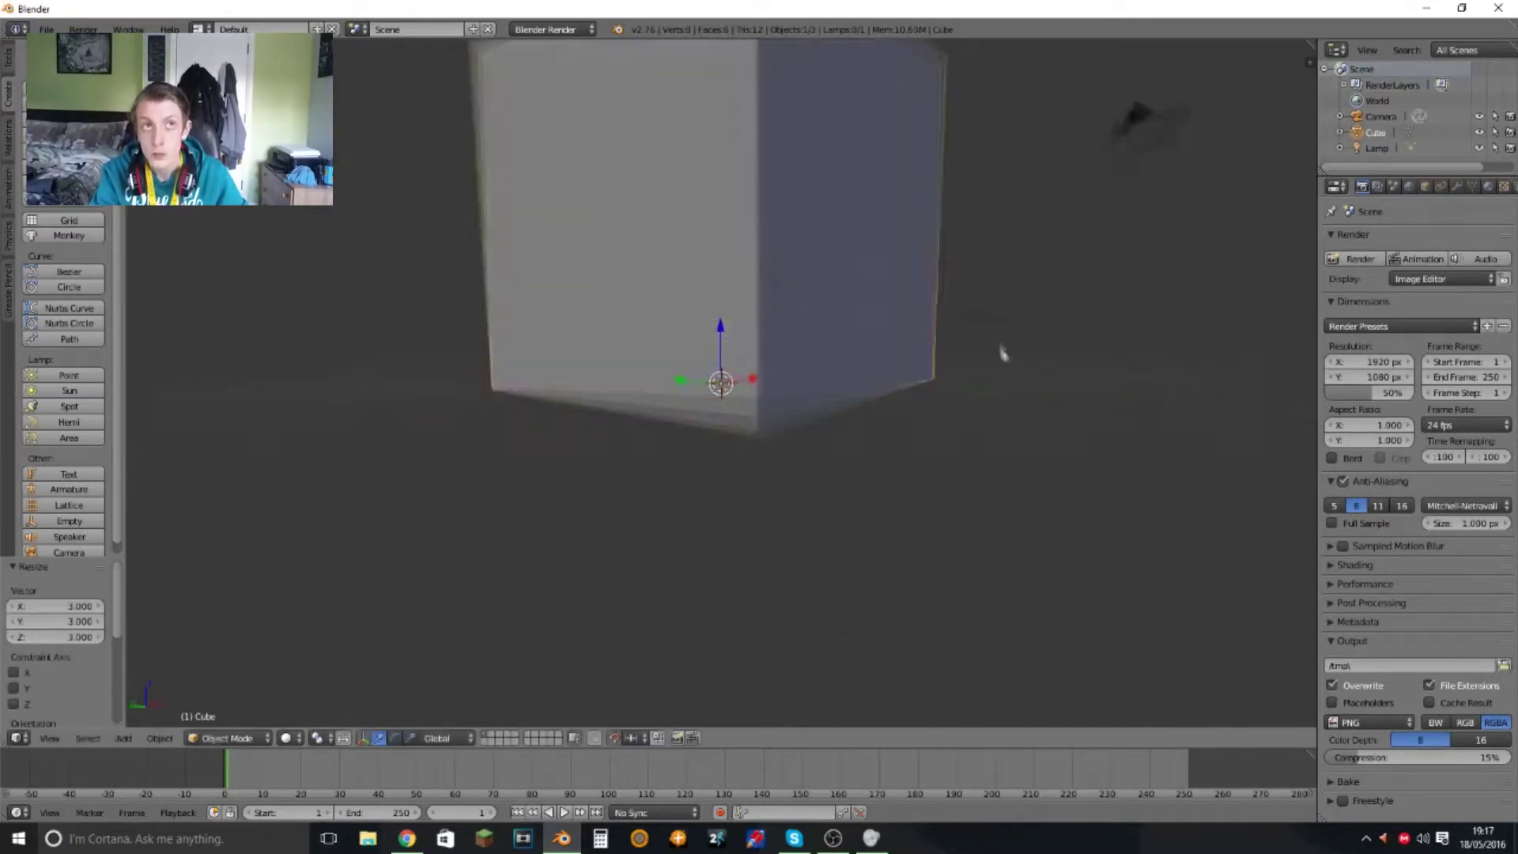
{"action": "key", "text": "s"}
{"action": "key", "text": "x"}
{"action": "left_click", "coordinate": [687, 366]}
{"action": "scroll", "coordinate": [687, 366], "scroll_direction": "down", "scroll_amount": 3}
{"action": "mouse_move", "coordinate": [848, 353]}
{"action": "middle_mouse_down"}
{"action": "mouse_move", "coordinate": [975, 414]}
{"action": "mouse_move", "coordinate": [870, 221]}
{"action": "mouse_move", "coordinate": [677, 331]}
{"action": "mouse_move", "coordinate": [779, 372]}
{"action": "middle_mouse_up"}
{"action": "key", "text": "Tab"}
{"action": "right_click", "coordinate": [779, 371]}
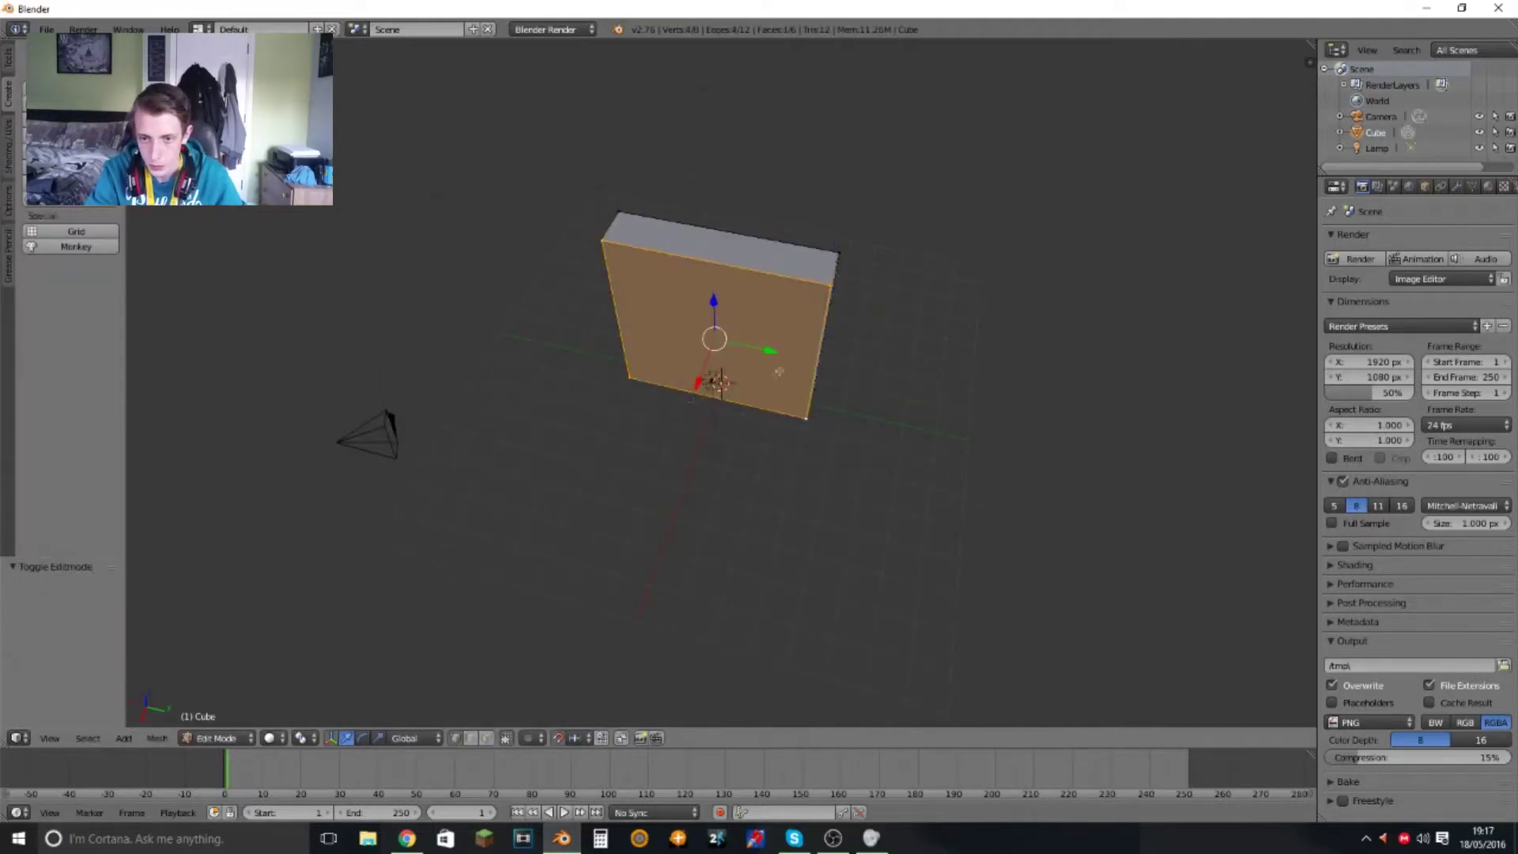
- Shift the selected front face along X in top view
{"action": "left_click_drag", "start_coordinate": [771, 347], "coordinate": [814, 361]}
{"action": "key", "text": "KP_7"}
{"action": "key", "text": "x"}
{"action": "left_click", "coordinate": [825, 406]}
{"action": "scroll", "coordinate": [825, 407], "scroll_direction": "up", "scroll_amount": 5}
{"action": "mouse_move", "coordinate": [737, 532]}
{"action": "middle_mouse_down"}
{"action": "mouse_move", "coordinate": [781, 482]}
{"action": "mouse_move", "coordinate": [796, 532]}
{"action": "middle_mouse_up"}
{"action": "key", "text": "KP_7"}
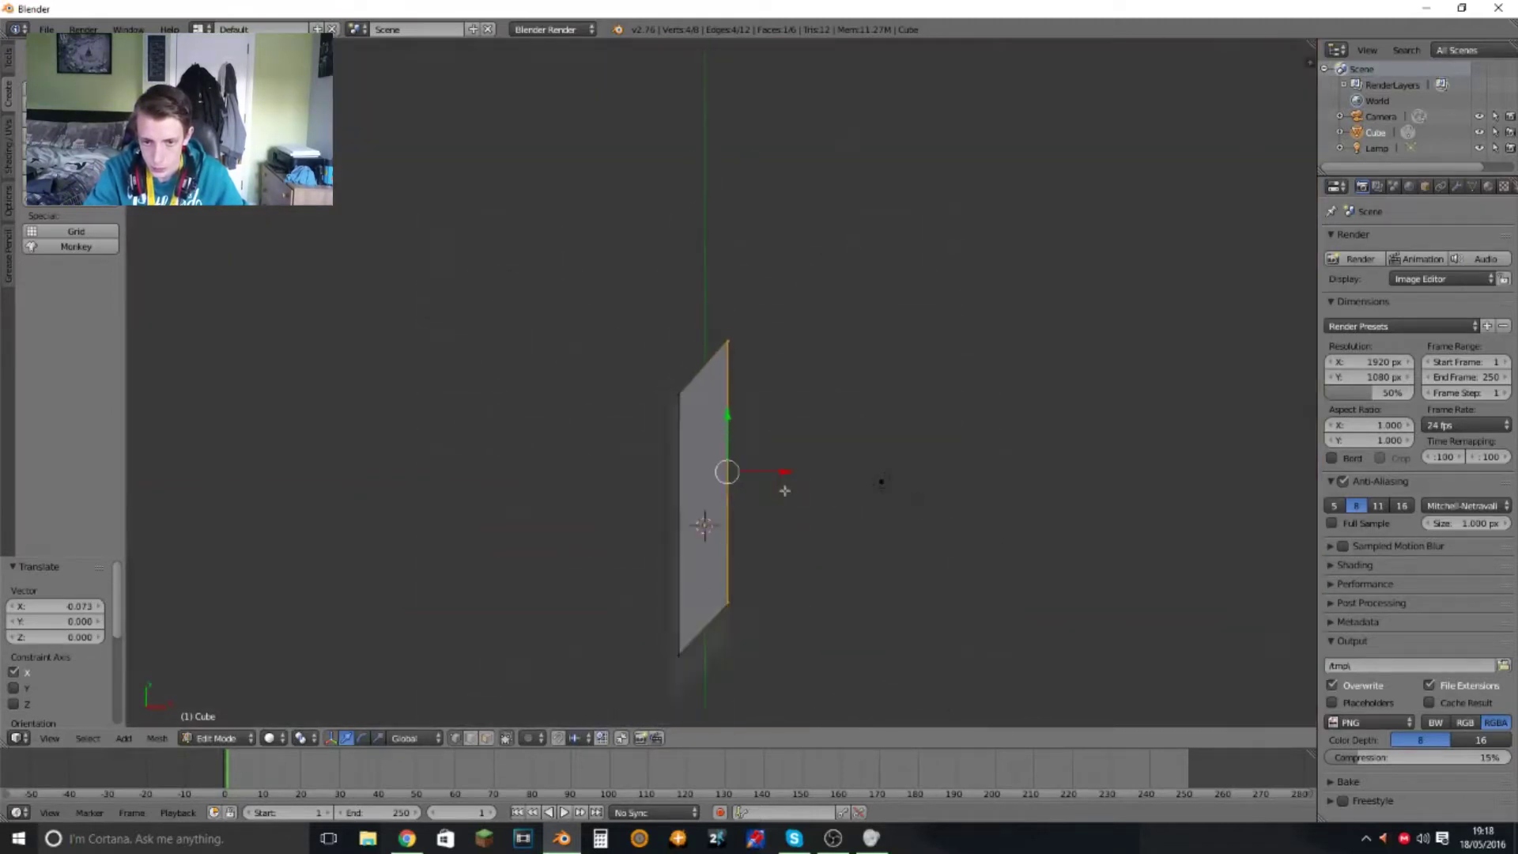
- Move the whole mesh along X, then slide one edge along X to slant the slab
{"action": "key", "text": "a"}
{"action": "key", "text": "a"}
{"action": "key", "text": "g"}
{"action": "key", "text": "x"}
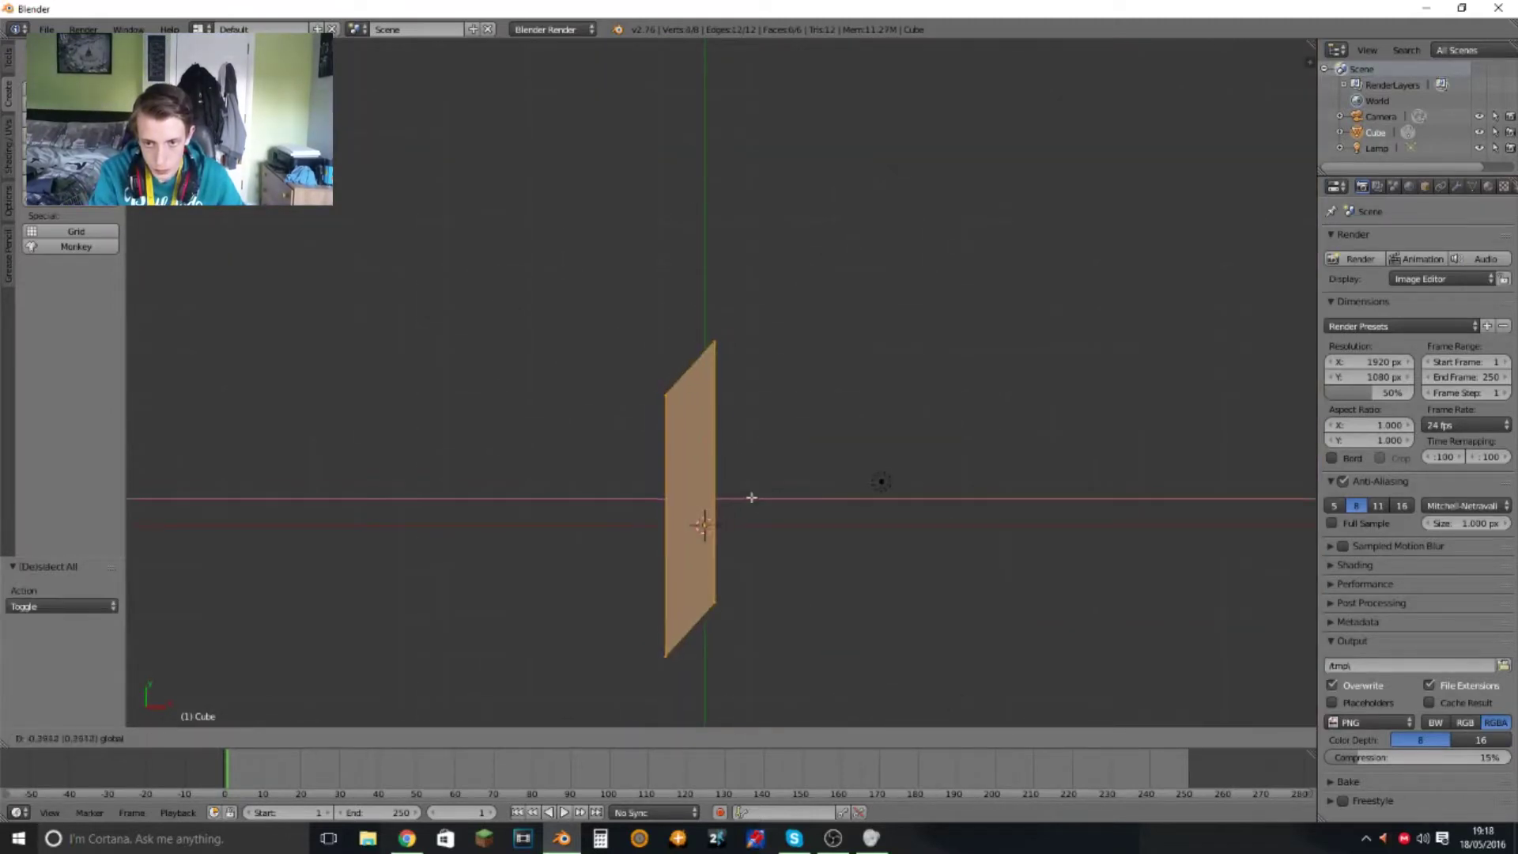
{"action": "left_click", "coordinate": [750, 497]}
{"action": "middle_click_drag", "start_coordinate": [749, 497], "coordinate": [674, 436]}
{"action": "right_click", "coordinate": [673, 437]}
{"action": "key", "text": "KP_7"}
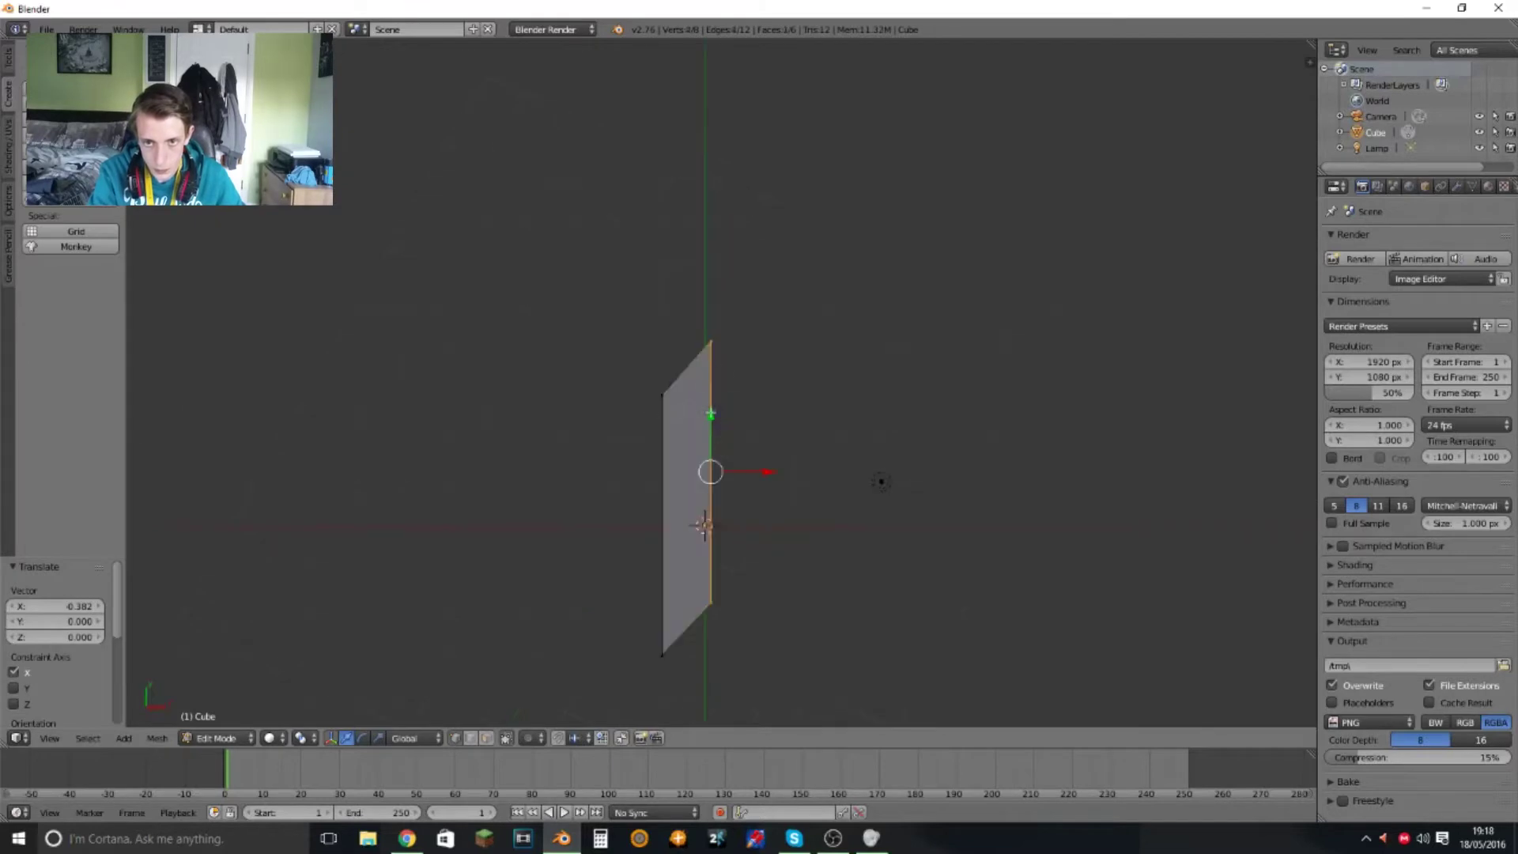
{"action": "middle_click_drag", "start_coordinate": [754, 482], "coordinate": [673, 463]}
{"action": "key", "text": "g"}
{"action": "key", "text": "x"}
{"action": "left_click", "coordinate": [668, 445]}
- Add two centred loop cuts along the slab's length
{"action": "key", "text": "Tab"}
{"action": "key", "text": "Tab"}
{"action": "left_click", "coordinate": [656, 128]}
{"action": "right_click", "coordinate": [658, 125]}
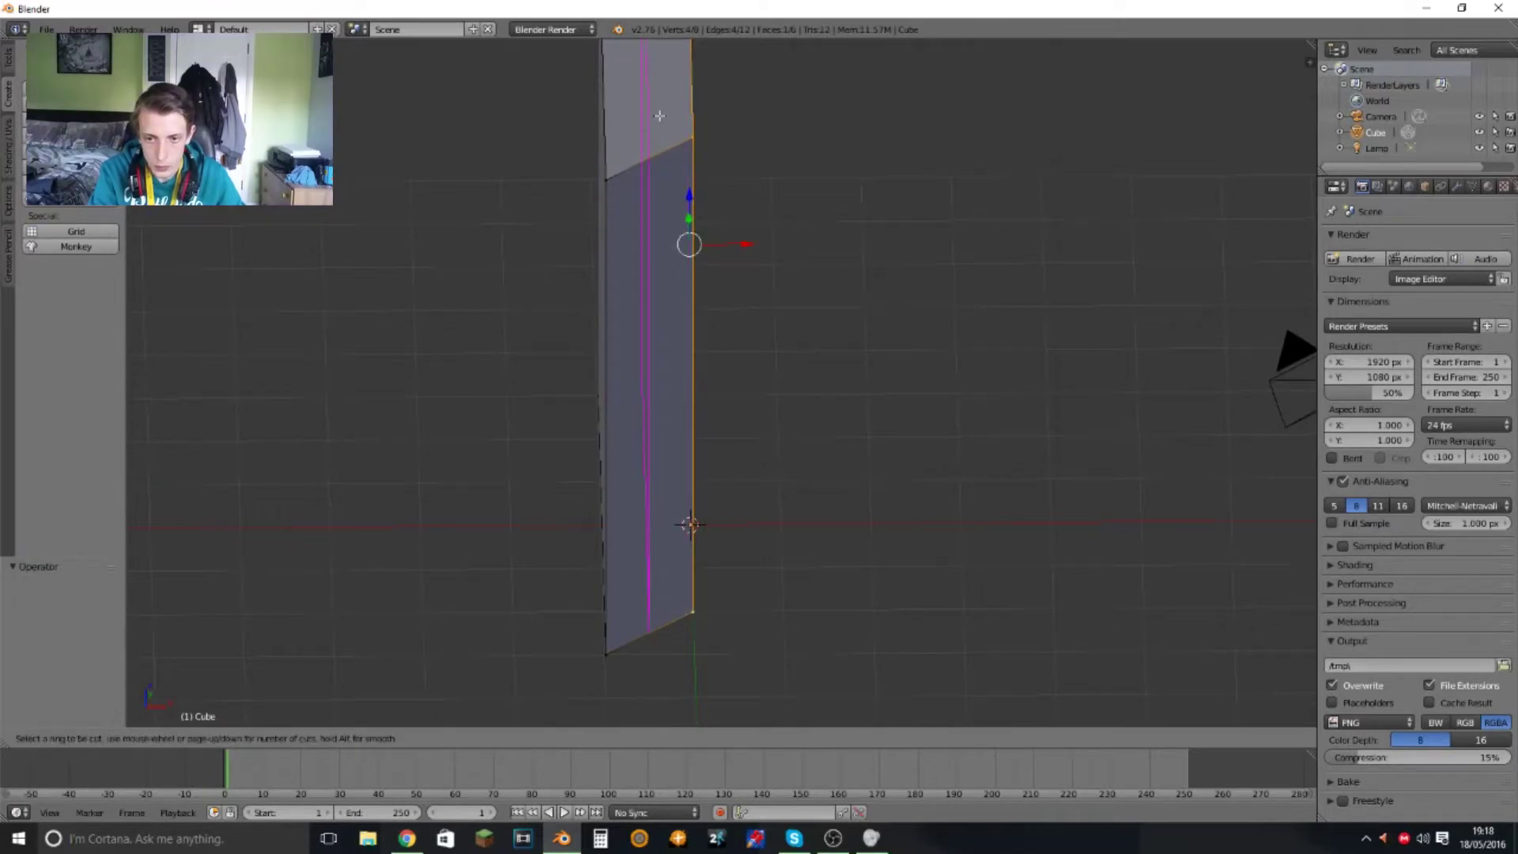
{"action": "key", "text": "ctrl+r"}
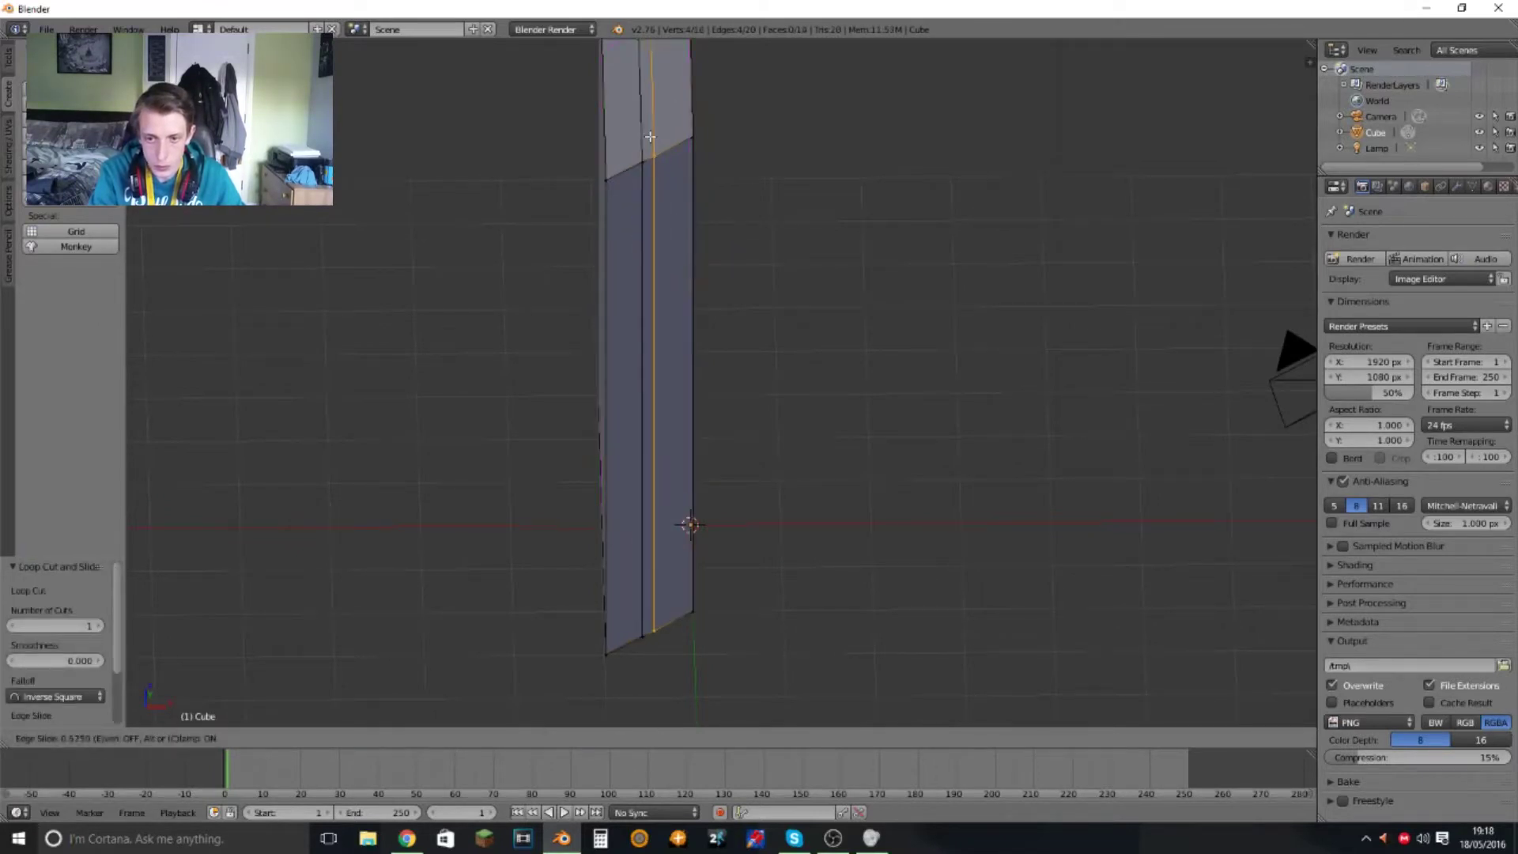
{"action": "left_click", "coordinate": [662, 130]}
{"action": "middle_click_drag", "start_coordinate": [662, 129], "coordinate": [780, 298]}
- Rotate the mesh -90° about X to lay the box flat
{"action": "type", "text": "a"}
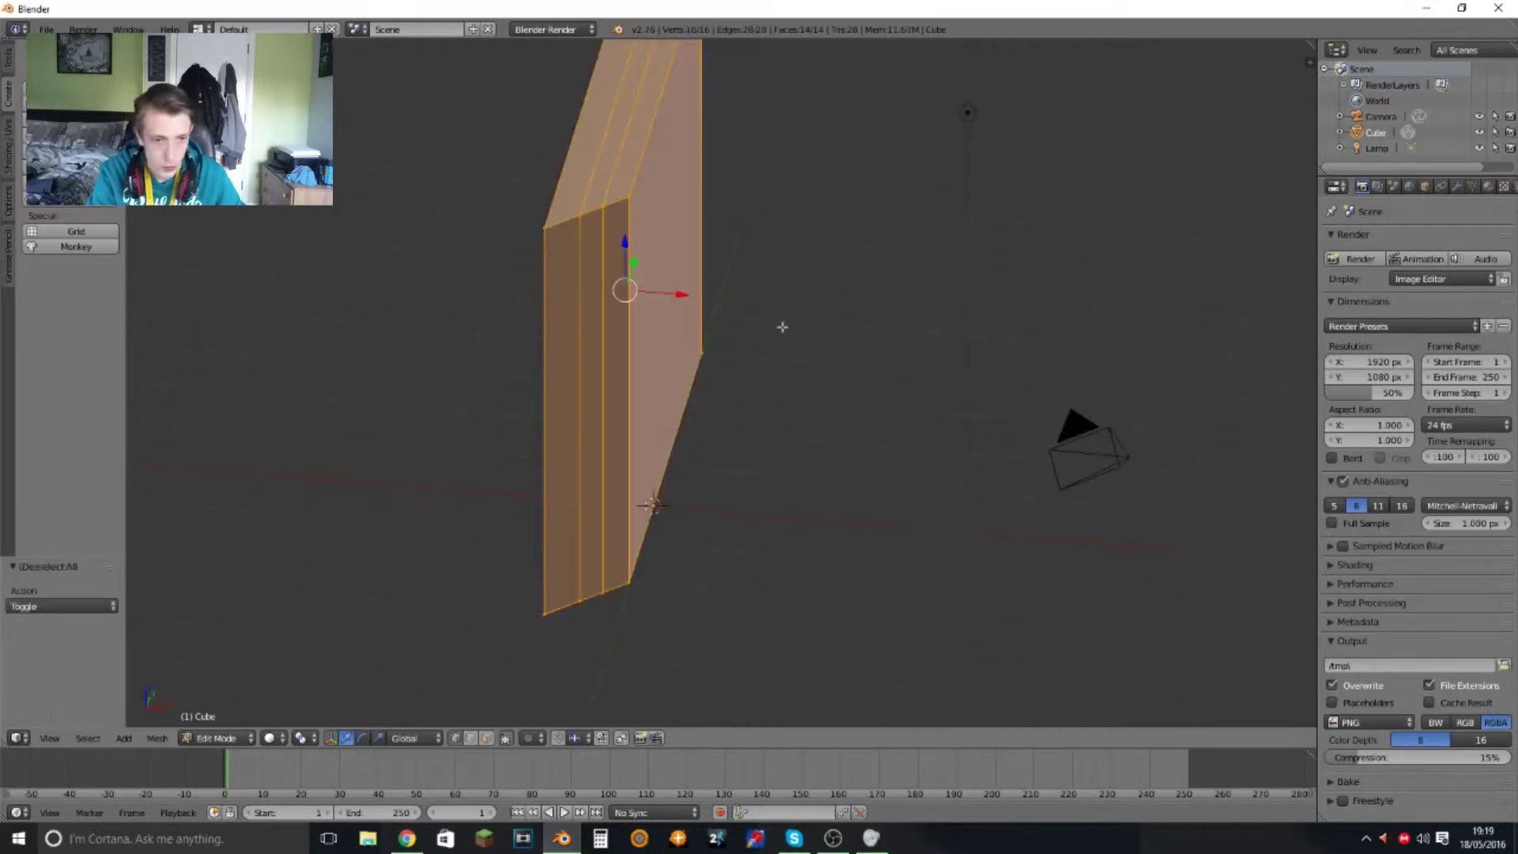
{"action": "type", "text": "rx-90"}
{"action": "left_click", "coordinate": [779, 328]}
{"action": "key", "text": "Tab"}
{"action": "mouse_move", "coordinate": [780, 328]}
{"action": "middle_mouse_down"}
{"action": "mouse_move", "coordinate": [566, 525]}
{"action": "mouse_move", "coordinate": [553, 333]}
{"action": "mouse_move", "coordinate": [474, 340]}
{"action": "mouse_move", "coordinate": [521, 363]}
{"action": "mouse_move", "coordinate": [633, 332]}
{"action": "mouse_move", "coordinate": [856, 356]}
{"action": "mouse_move", "coordinate": [873, 384]}
{"action": "middle_mouse_up"}
- Select the middle face band, extrude it in place and shrink it along Y
{"action": "right_click", "coordinate": [553, 333], "text": "alt"}
{"action": "right_click", "coordinate": [474, 340], "text": "alt"}
{"action": "key", "text": "a"}
{"action": "right_click", "coordinate": [856, 356], "text": "alt"}
{"action": "key", "text": "e"}
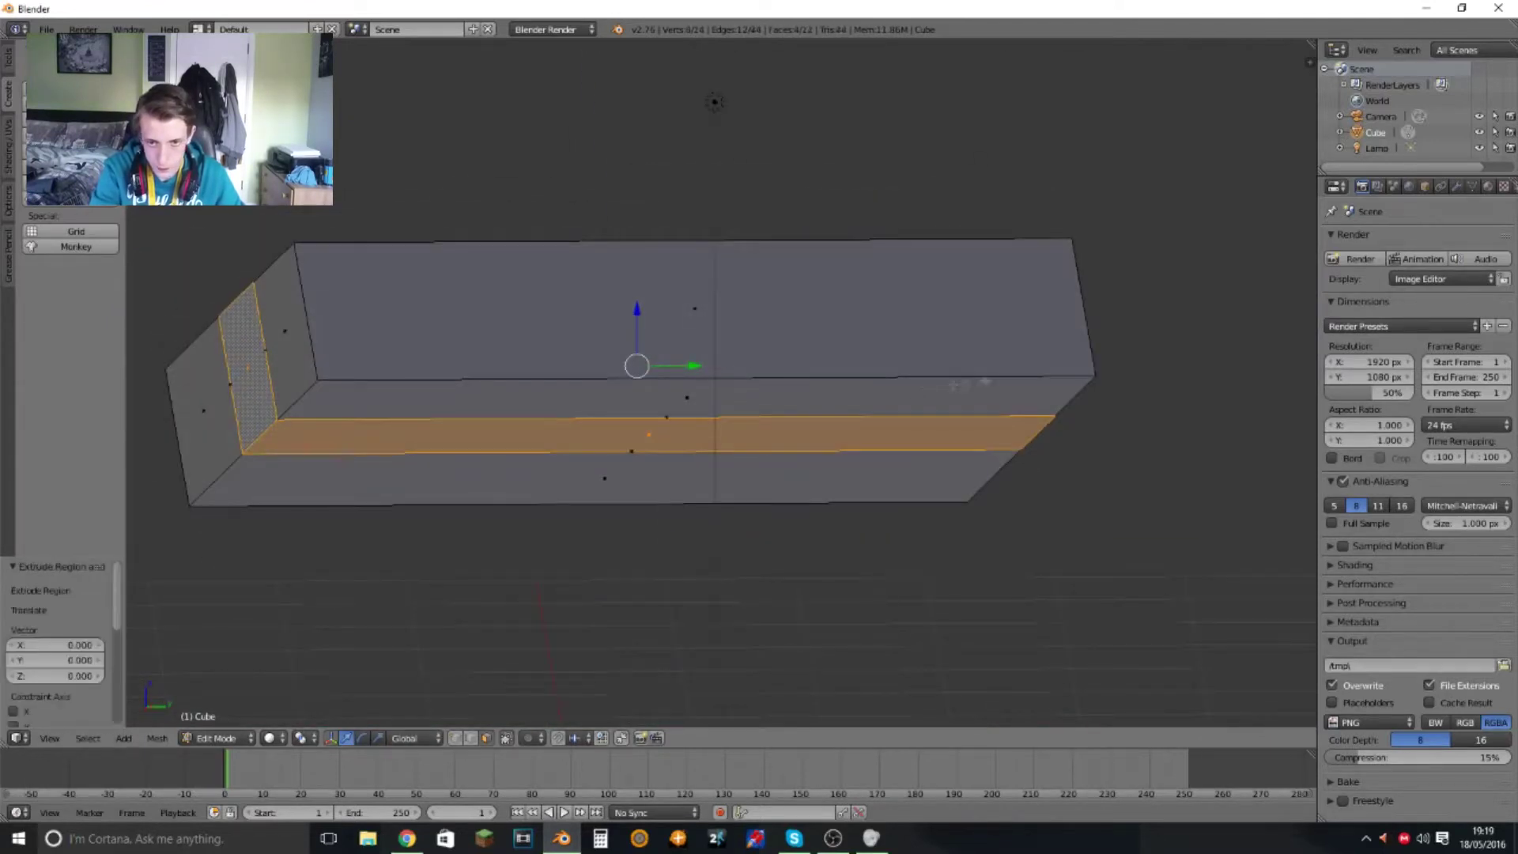
{"action": "right_click", "coordinate": [960, 380]}
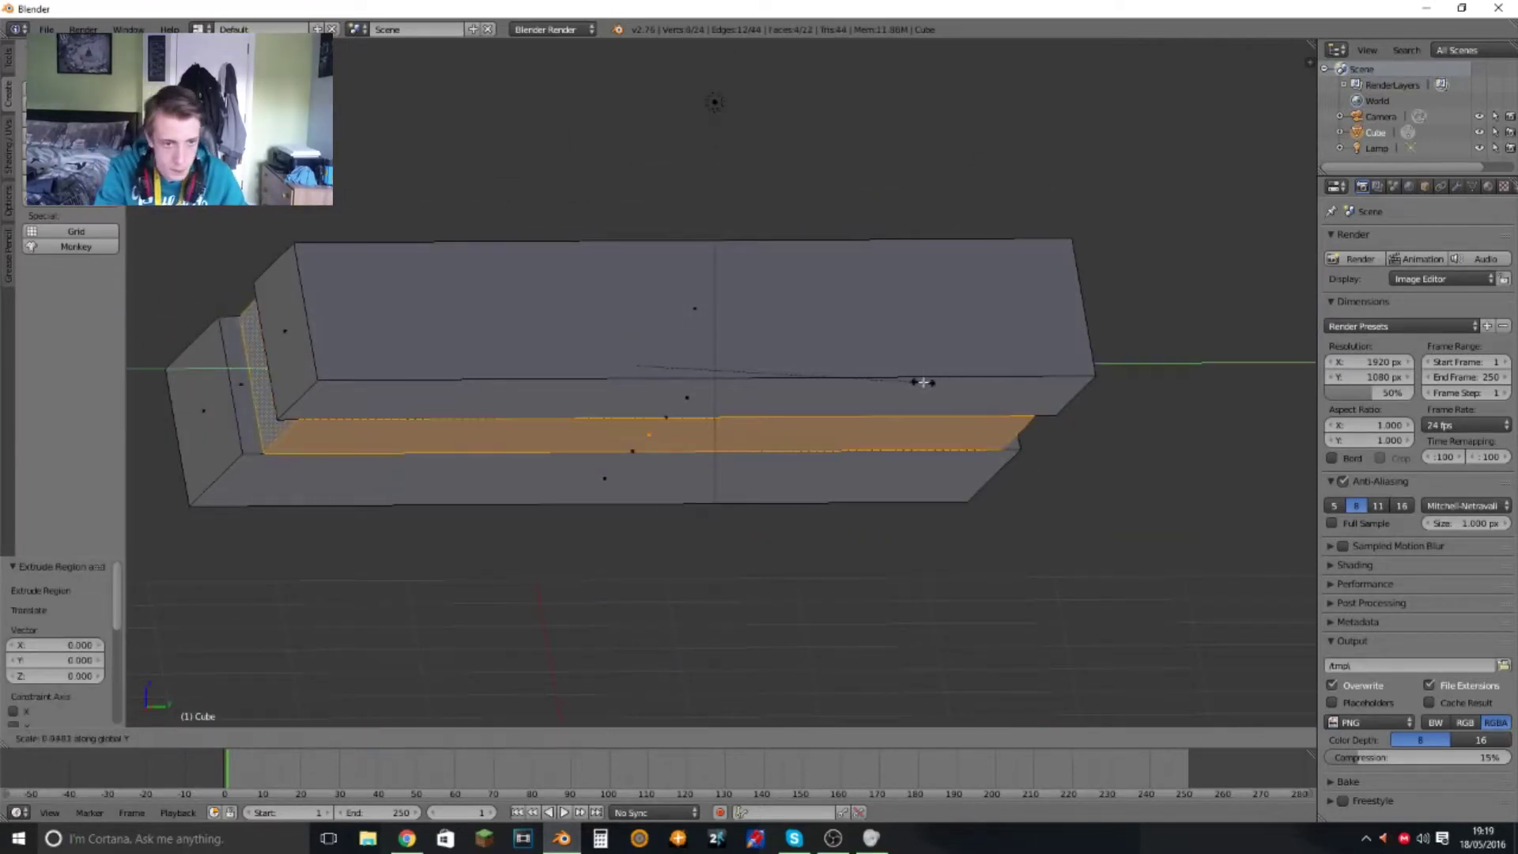
{"action": "left_click", "coordinate": [921, 382]}
- Rescale the middle band twice more to shape the recessed groove
{"action": "middle_click_drag", "start_coordinate": [921, 382], "coordinate": [1111, 389]}
{"action": "key", "text": "s"}
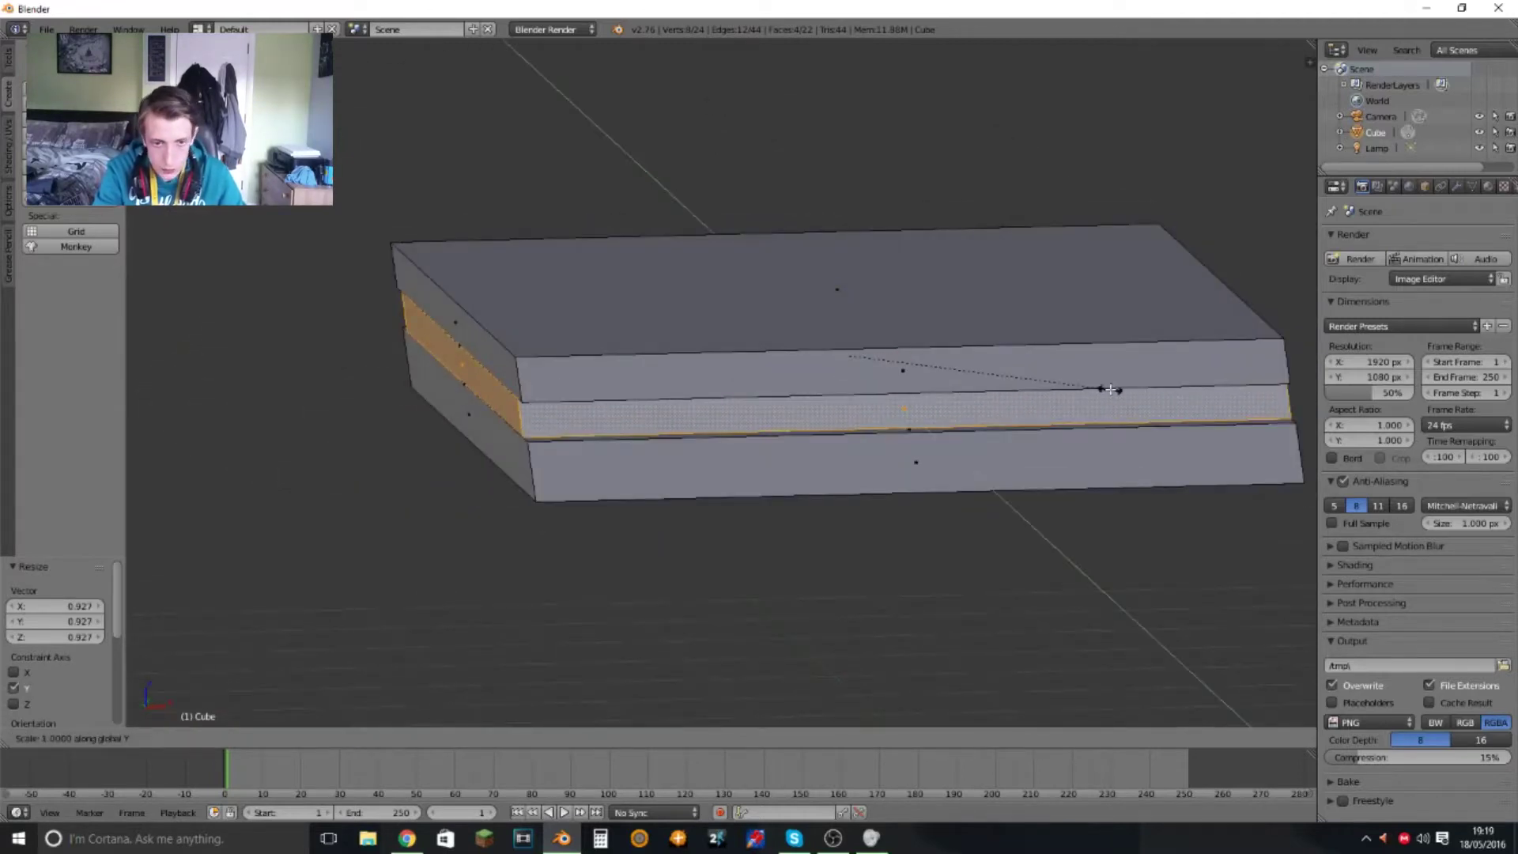
{"action": "left_click", "coordinate": [1095, 391]}
{"action": "mouse_move", "coordinate": [1096, 390]}
{"action": "middle_mouse_down"}
{"action": "mouse_move", "coordinate": [1045, 409]}
{"action": "mouse_move", "coordinate": [1092, 430]}
{"action": "mouse_move", "coordinate": [823, 449]}
{"action": "middle_mouse_up"}
{"action": "key", "text": "s"}
{"action": "left_click", "coordinate": [1098, 423]}
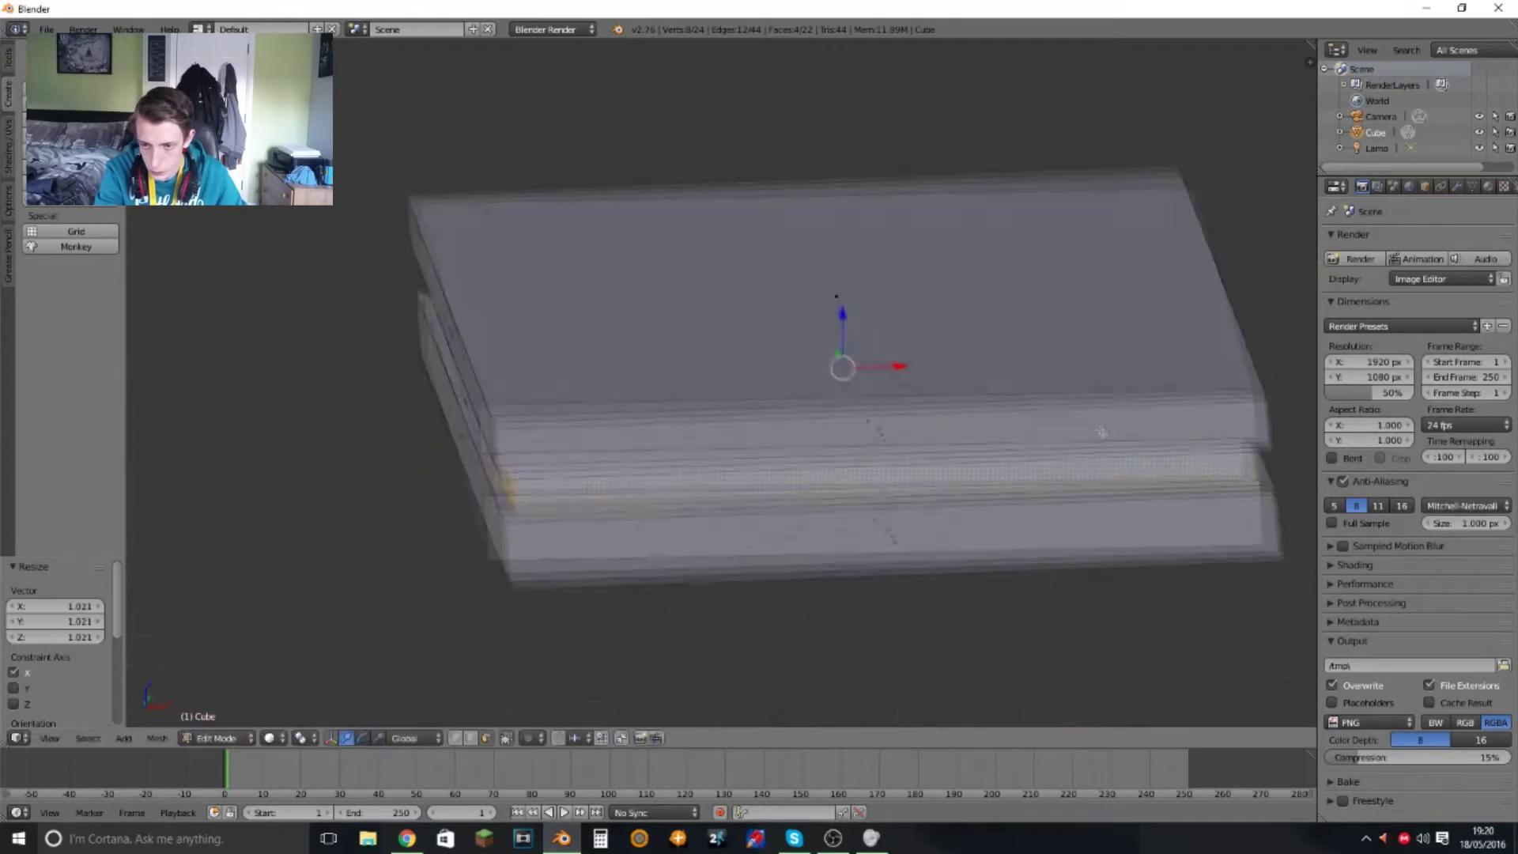
- Add loop cuts across the box, including a vertical cut for the seam
{"action": "key", "text": "ctrl+r"}
{"action": "left_click", "coordinate": [823, 449]}
{"action": "right_click", "coordinate": [823, 448]}
{"action": "key", "text": "ctrl+r"}
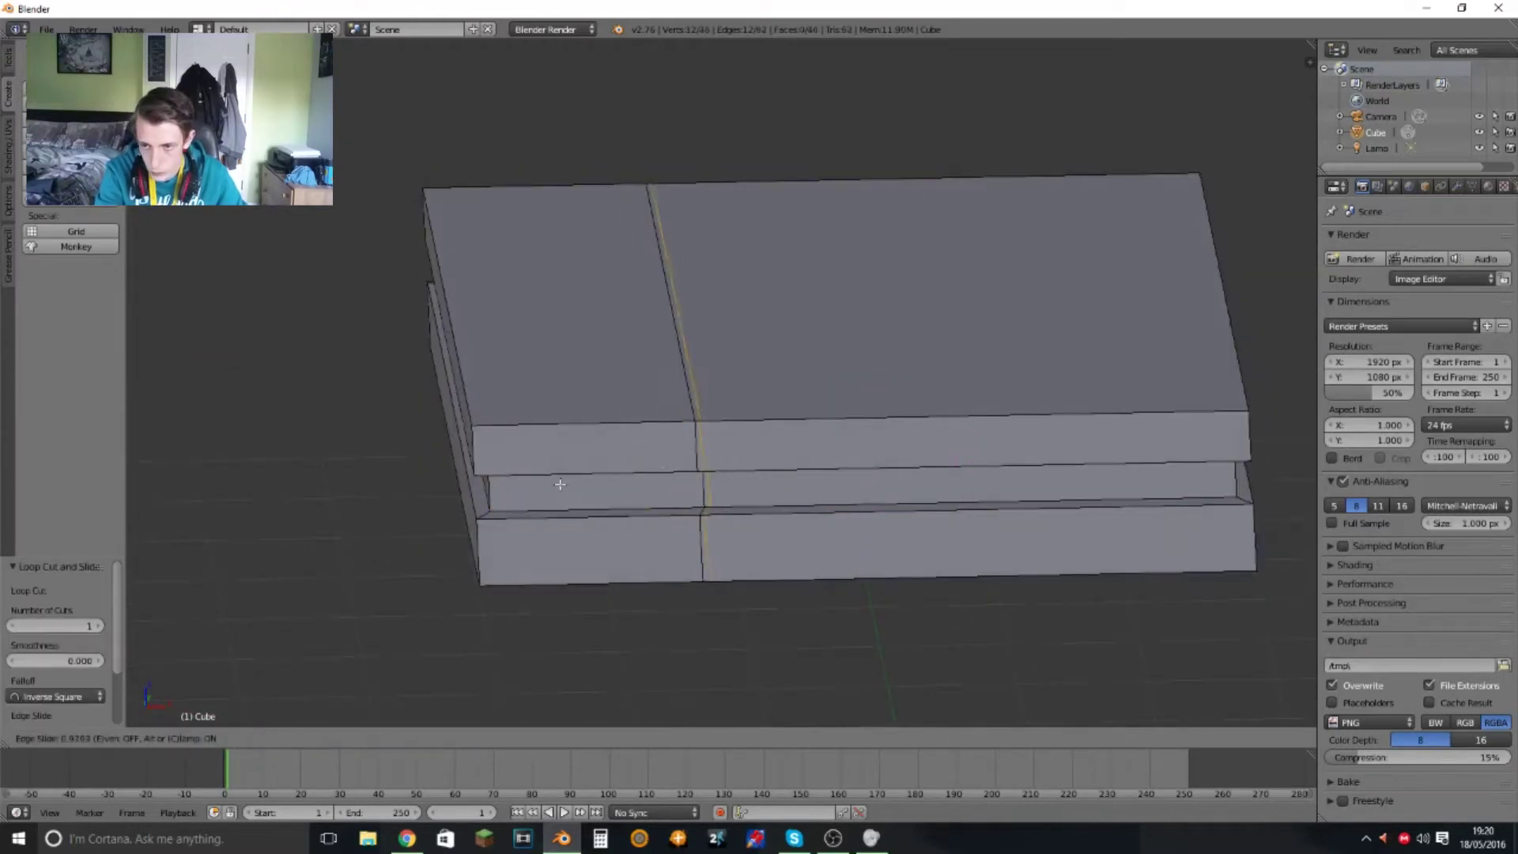
{"action": "left_click", "coordinate": [560, 484]}
{"action": "mouse_move", "coordinate": [560, 484]}
{"action": "middle_mouse_down"}
{"action": "mouse_move", "coordinate": [681, 424]}
{"action": "mouse_move", "coordinate": [592, 469]}
{"action": "middle_mouse_up"}
{"action": "right_click", "coordinate": [715, 411], "text": "alt"}
{"action": "key", "text": "ctrl+r"}
{"action": "left_click", "coordinate": [592, 469]}
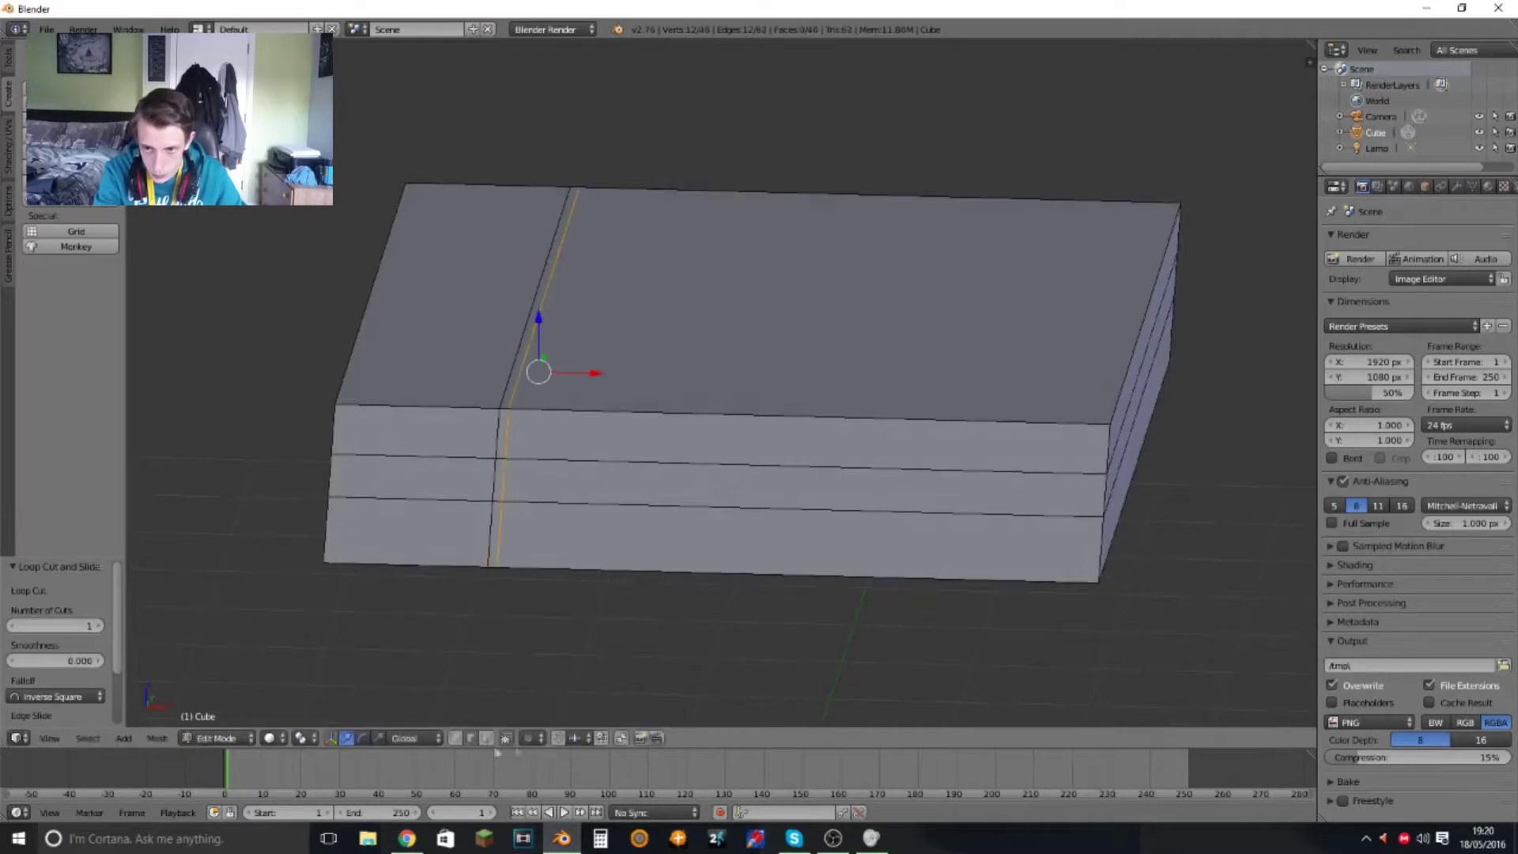
- Select the seam faces and shift them along X to slant the seam
{"action": "right_click", "coordinate": [477, 569], "text": "ctrl"}
{"action": "middle_click_drag", "start_coordinate": [477, 569], "coordinate": [553, 396]}
{"action": "middle_click_drag", "start_coordinate": [527, 530], "coordinate": [601, 364]}
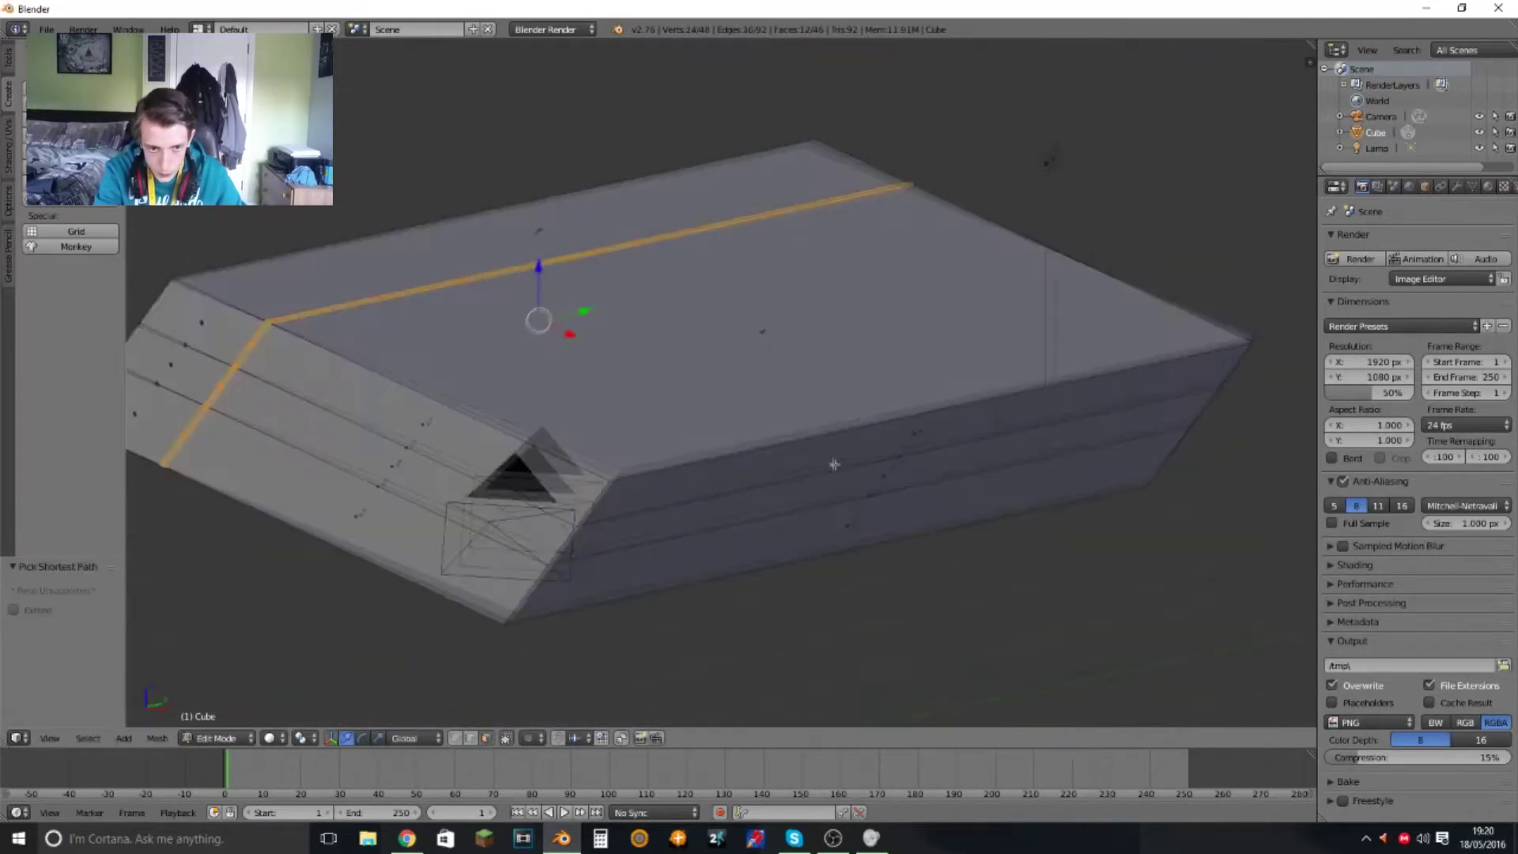
{"action": "key", "text": "g"}
{"action": "key", "text": "x"}
{"action": "left_click", "coordinate": [734, 360]}
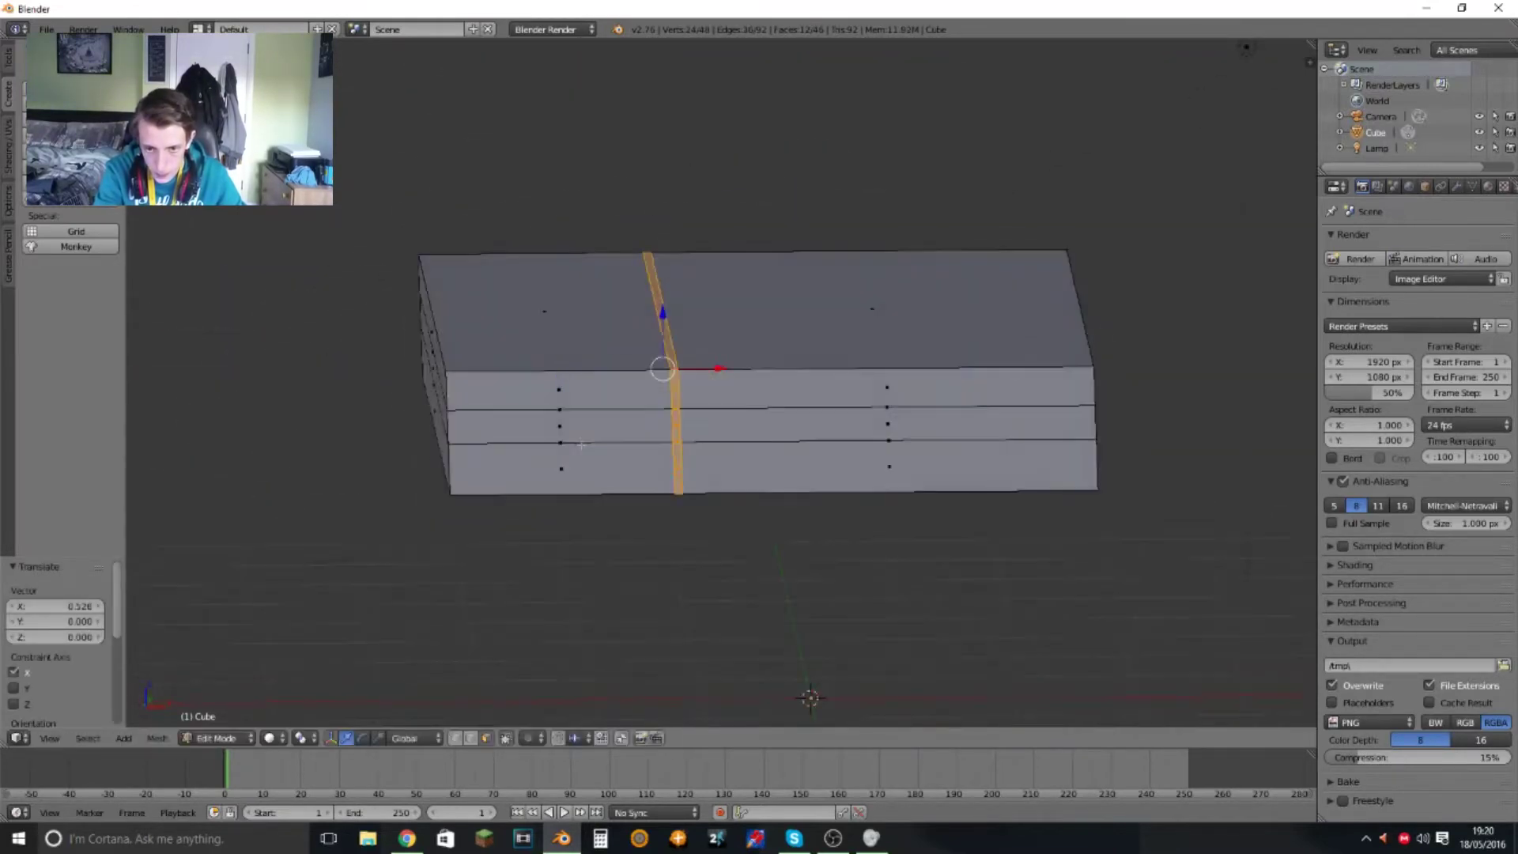
- Scale the middle face loop along Y to 0.907 to deepen the recess
{"action": "middle_click_drag", "start_coordinate": [733, 360], "coordinate": [340, 355]}
{"action": "right_click", "coordinate": [340, 356]}
{"action": "right_click", "coordinate": [635, 383], "text": "ctrl"}
{"action": "middle_click_drag", "start_coordinate": [634, 383], "coordinate": [1012, 406]}
{"action": "right_click", "coordinate": [919, 395], "text": "alt"}
{"action": "key", "text": "s"}
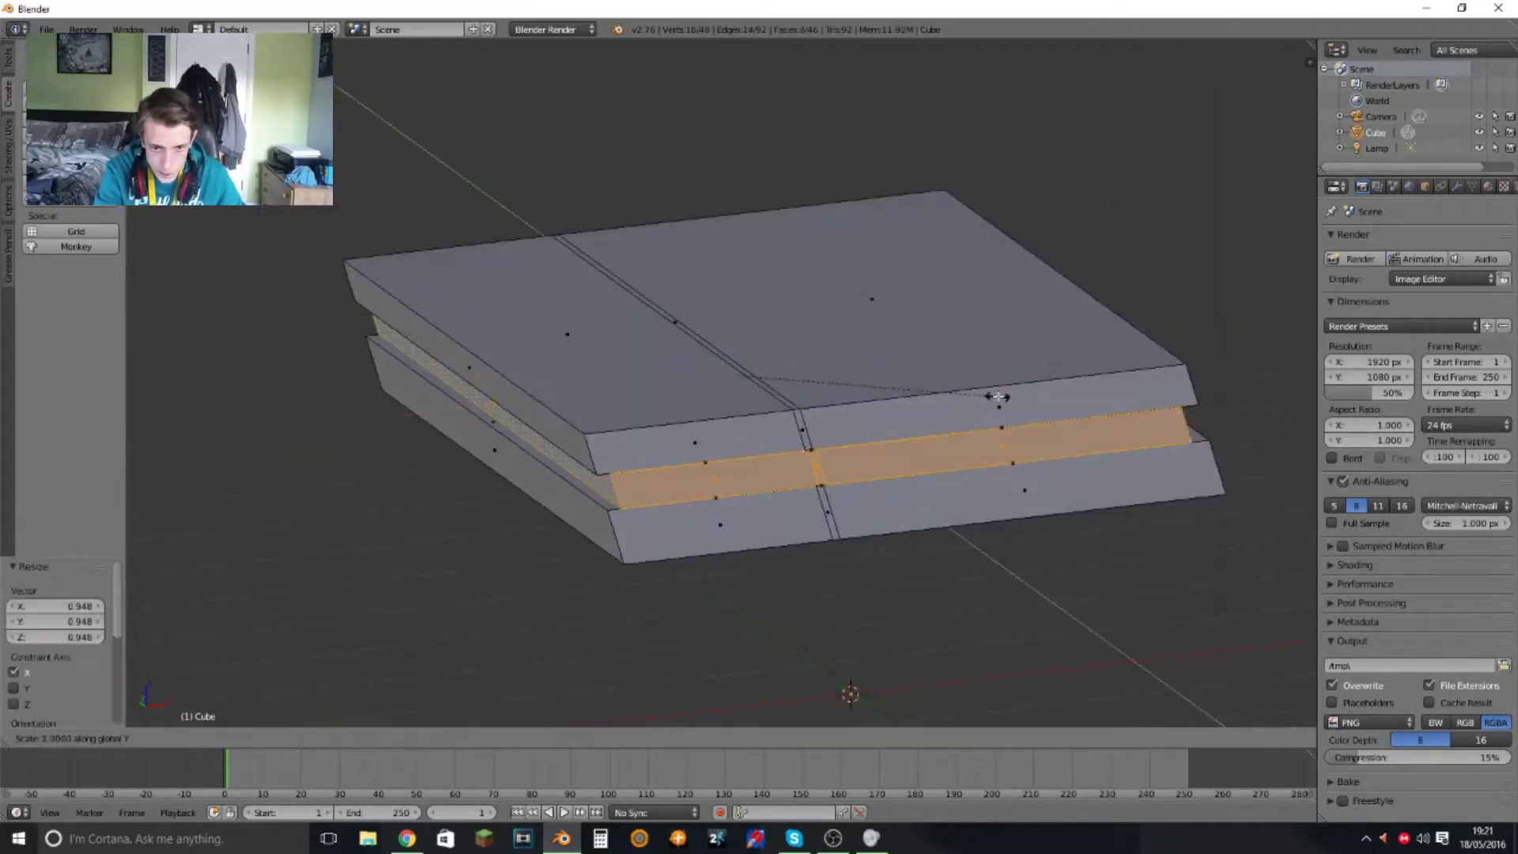
{"action": "key", "text": "y"}
{"action": "left_click", "coordinate": [992, 396]}
{"action": "key", "text": "KP_1"}
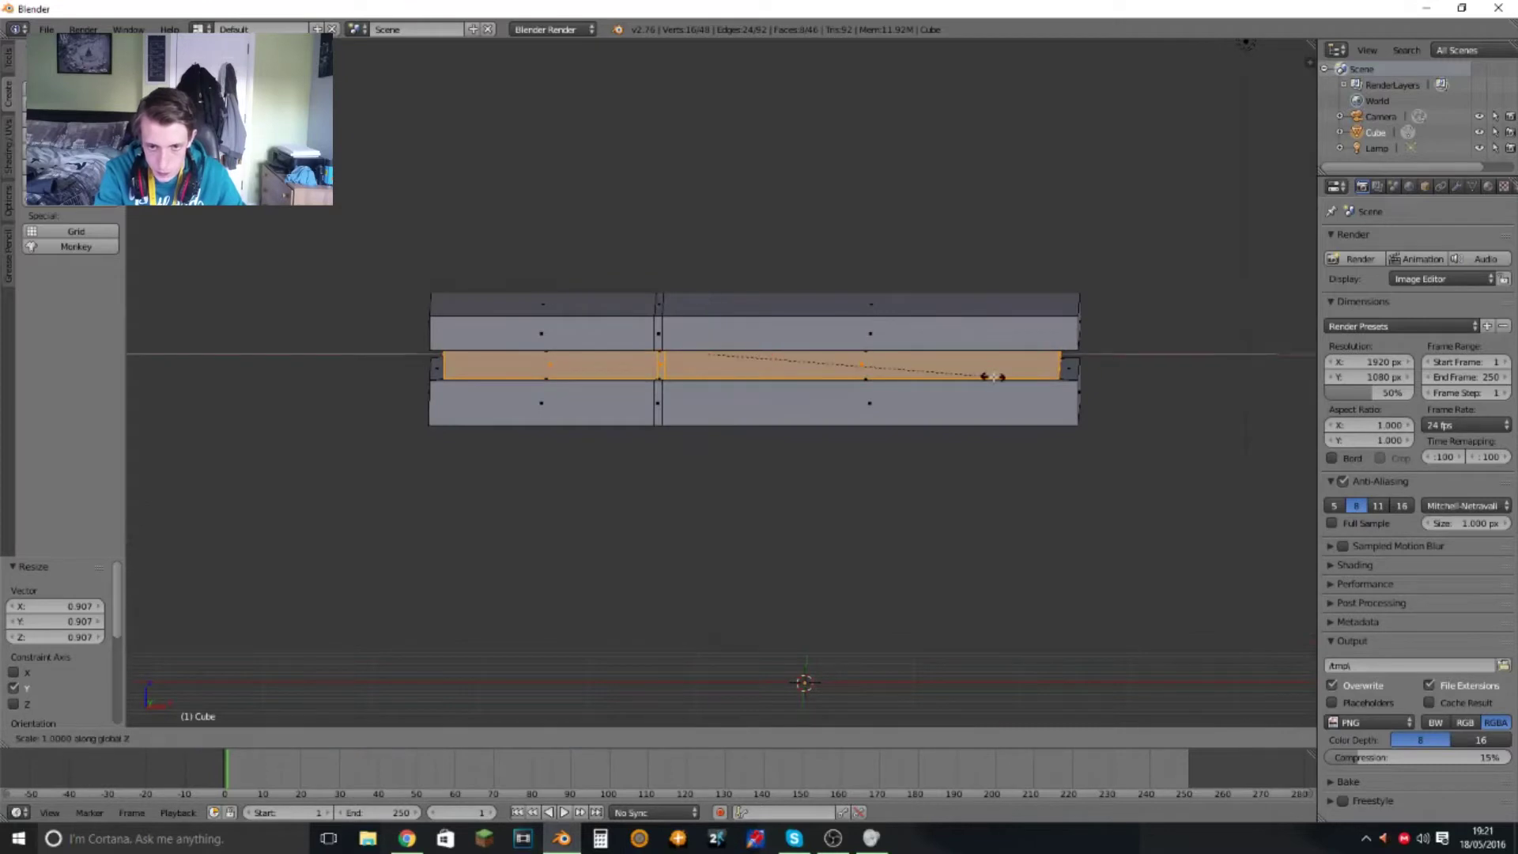
{"action": "middle_click_drag", "start_coordinate": [992, 378], "coordinate": [711, 380]}
{"action": "key", "text": "KP_1"}
- Subdivide the selected seam strip from the mesh tools panel
{"action": "scroll", "coordinate": [658, 416], "scroll_direction": "up", "scroll_amount": 5}
{"action": "left_click", "coordinate": [8, 57]}
{"action": "scroll", "coordinate": [64, 356], "scroll_direction": "down", "scroll_amount": 5}
{"action": "left_click", "coordinate": [47, 362]}
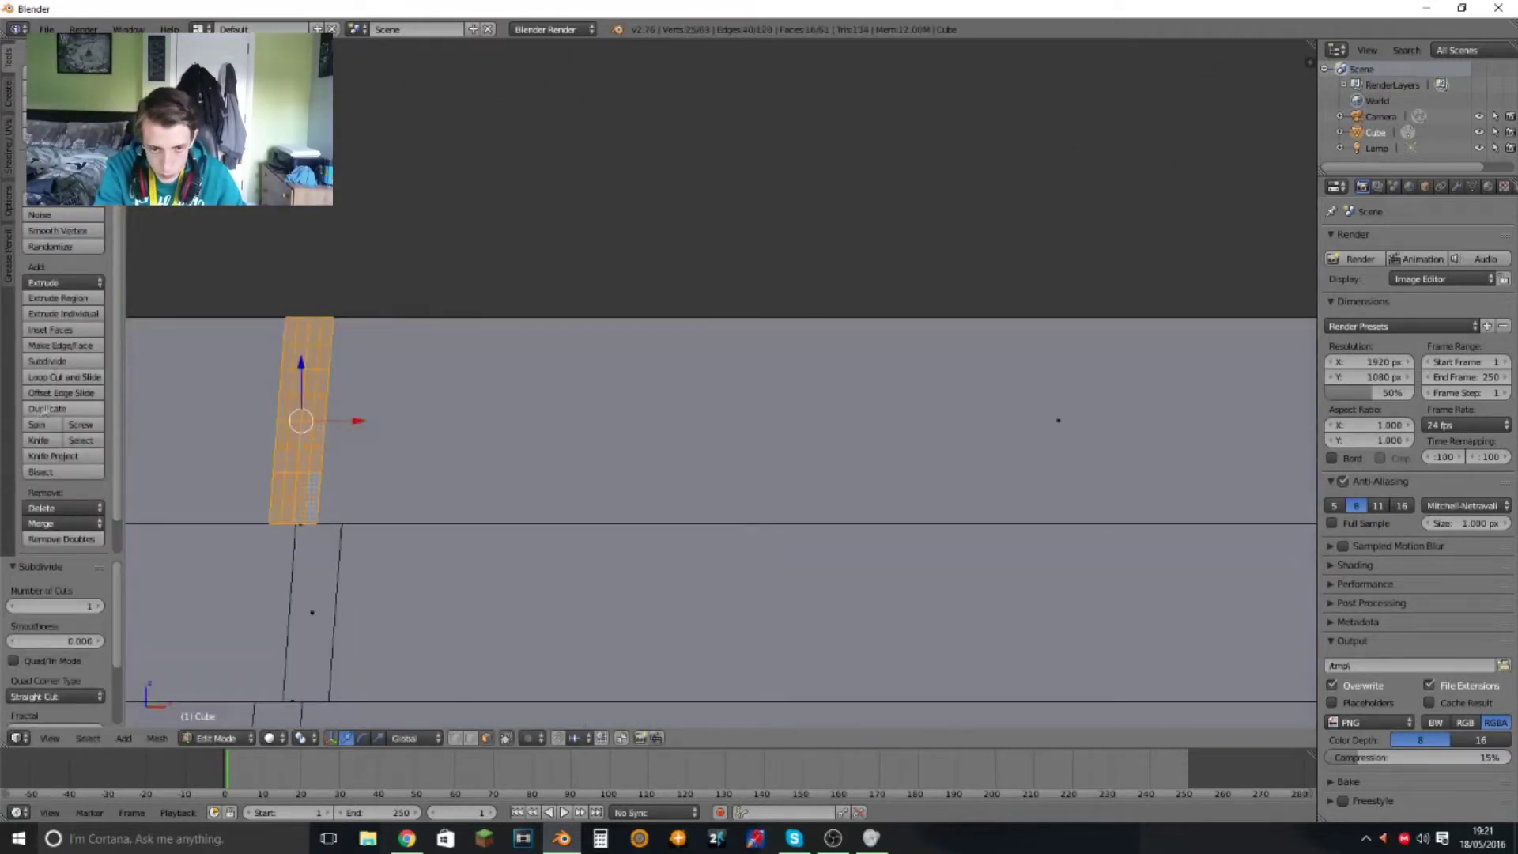
- Grow the strip selection and extrude it upward
{"action": "key", "text": "ctrl+KP_Add"}
{"action": "scroll", "coordinate": [343, 410], "scroll_direction": "up", "scroll_amount": 2}
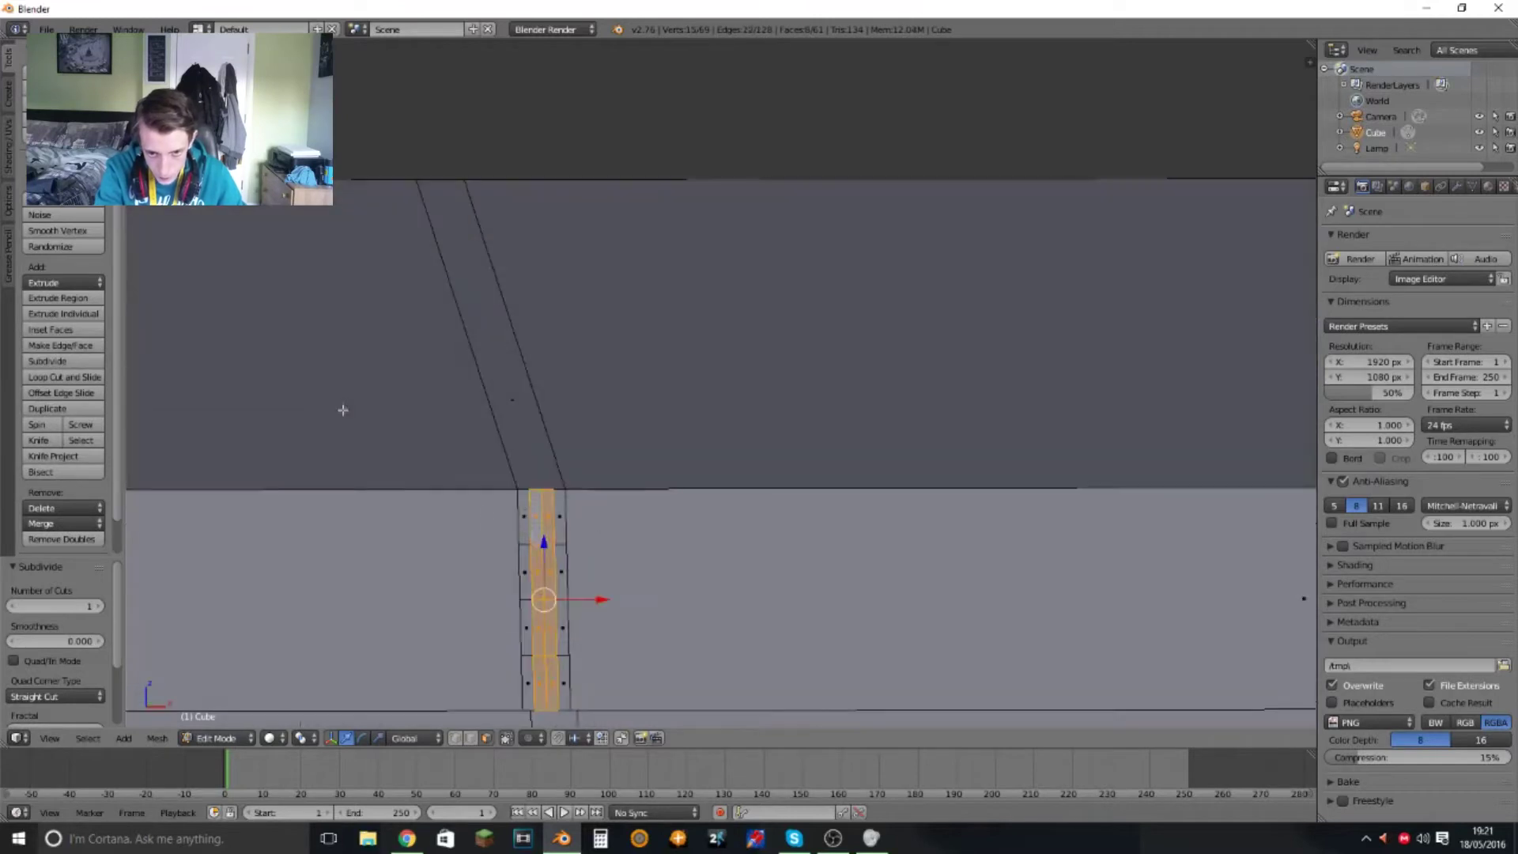
{"action": "middle_click_drag", "start_coordinate": [573, 485], "coordinate": [567, 400]}
{"action": "key", "text": "e"}
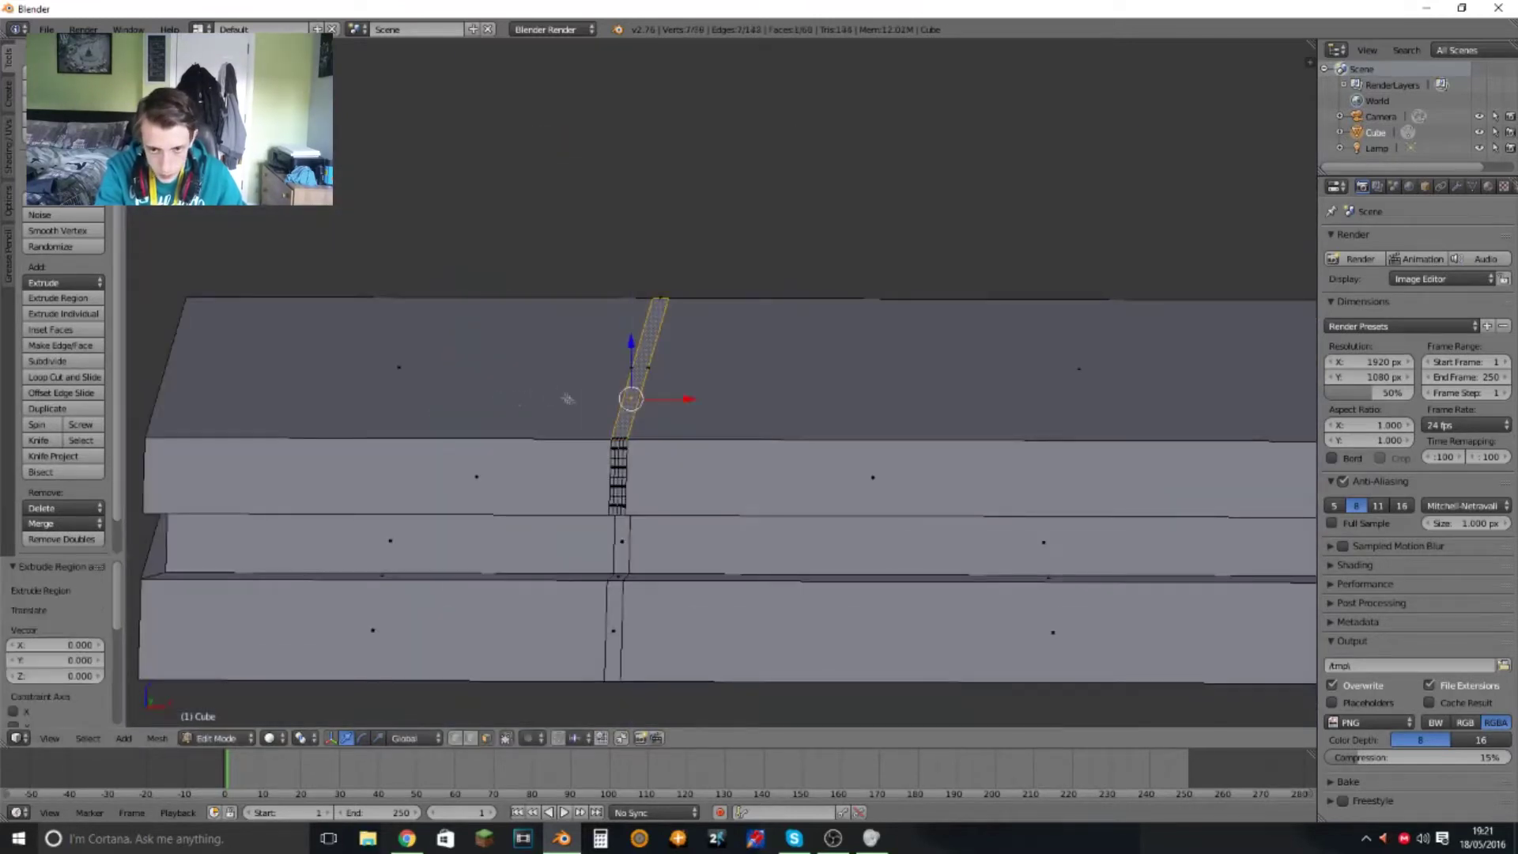
{"action": "left_click", "coordinate": [615, 395]}
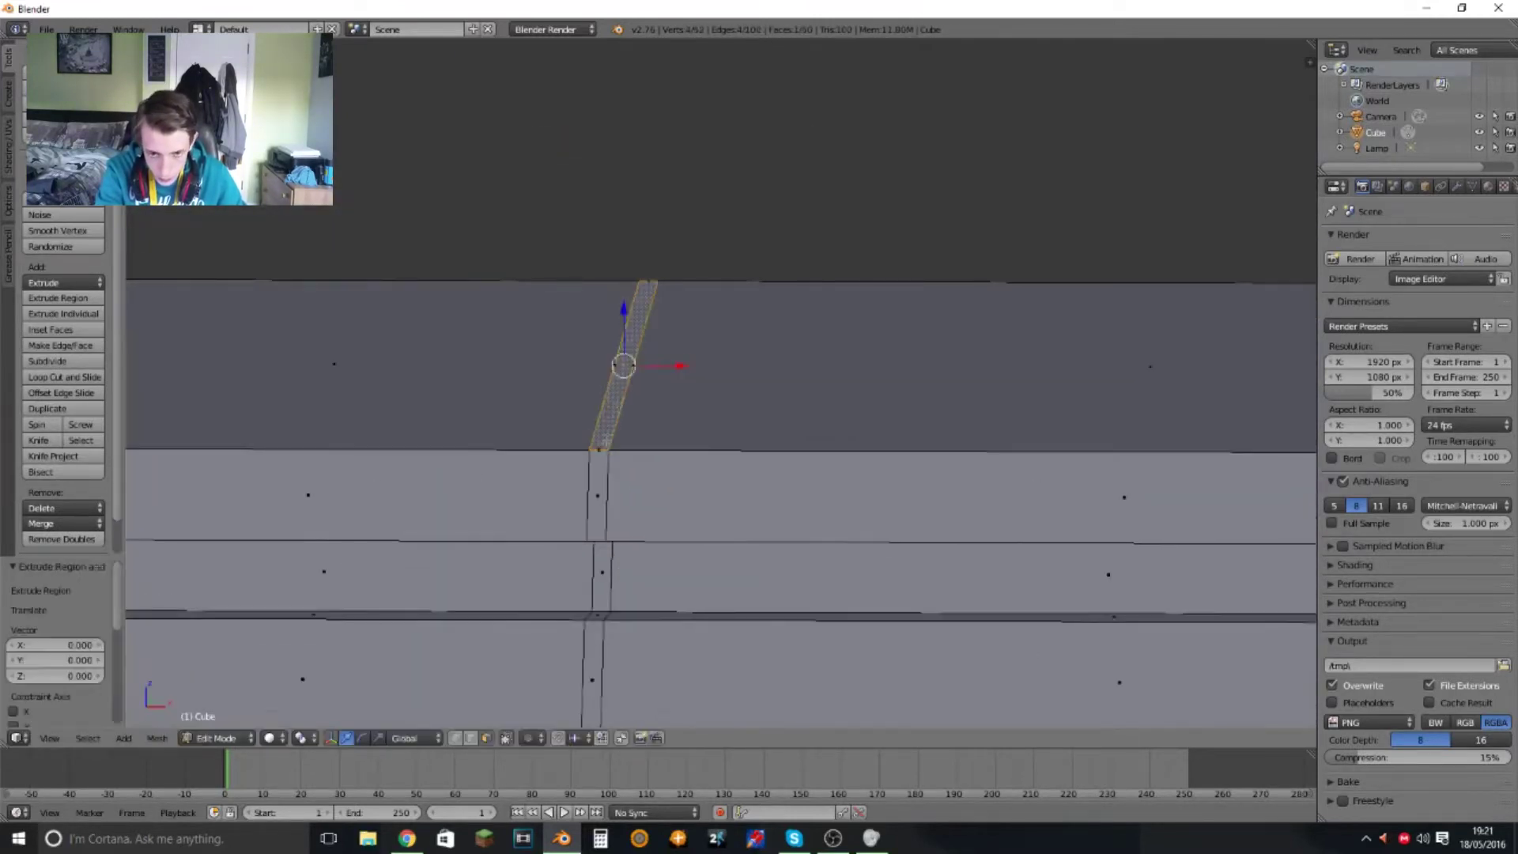
{"action": "scroll", "coordinate": [578, 332], "scroll_direction": "up", "scroll_amount": 4}
{"action": "scroll", "coordinate": [720, 396], "scroll_direction": "down", "scroll_amount": 2}
- Undo and retry the extrude with a small inward depth, then undo it again
{"action": "key", "text": "ctrl+z"}
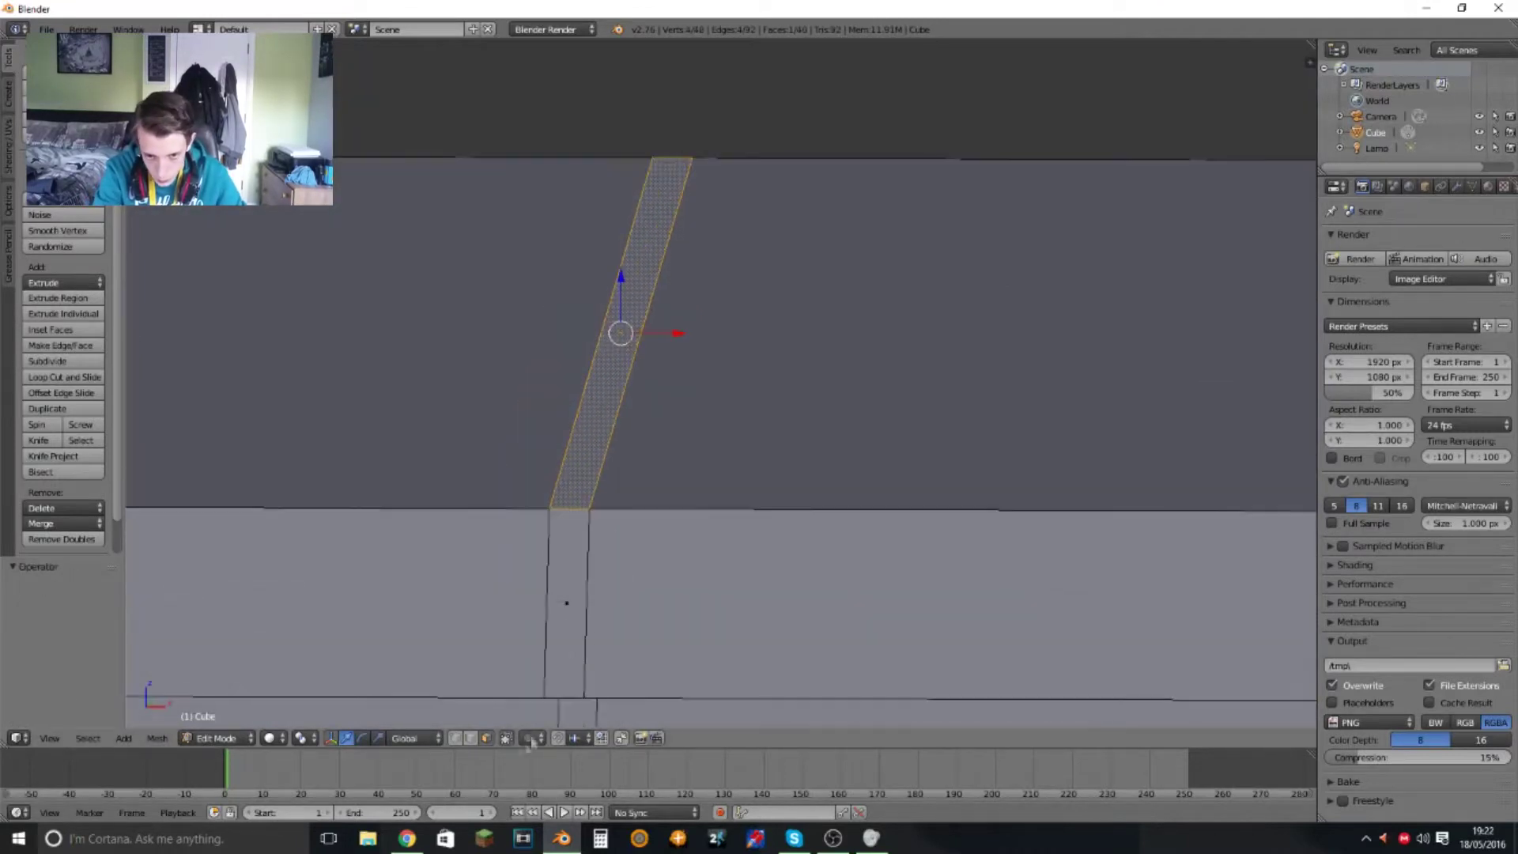
{"action": "key", "text": "e"}
{"action": "left_click", "coordinate": [650, 331]}
{"action": "right_click", "coordinate": [556, 507]}
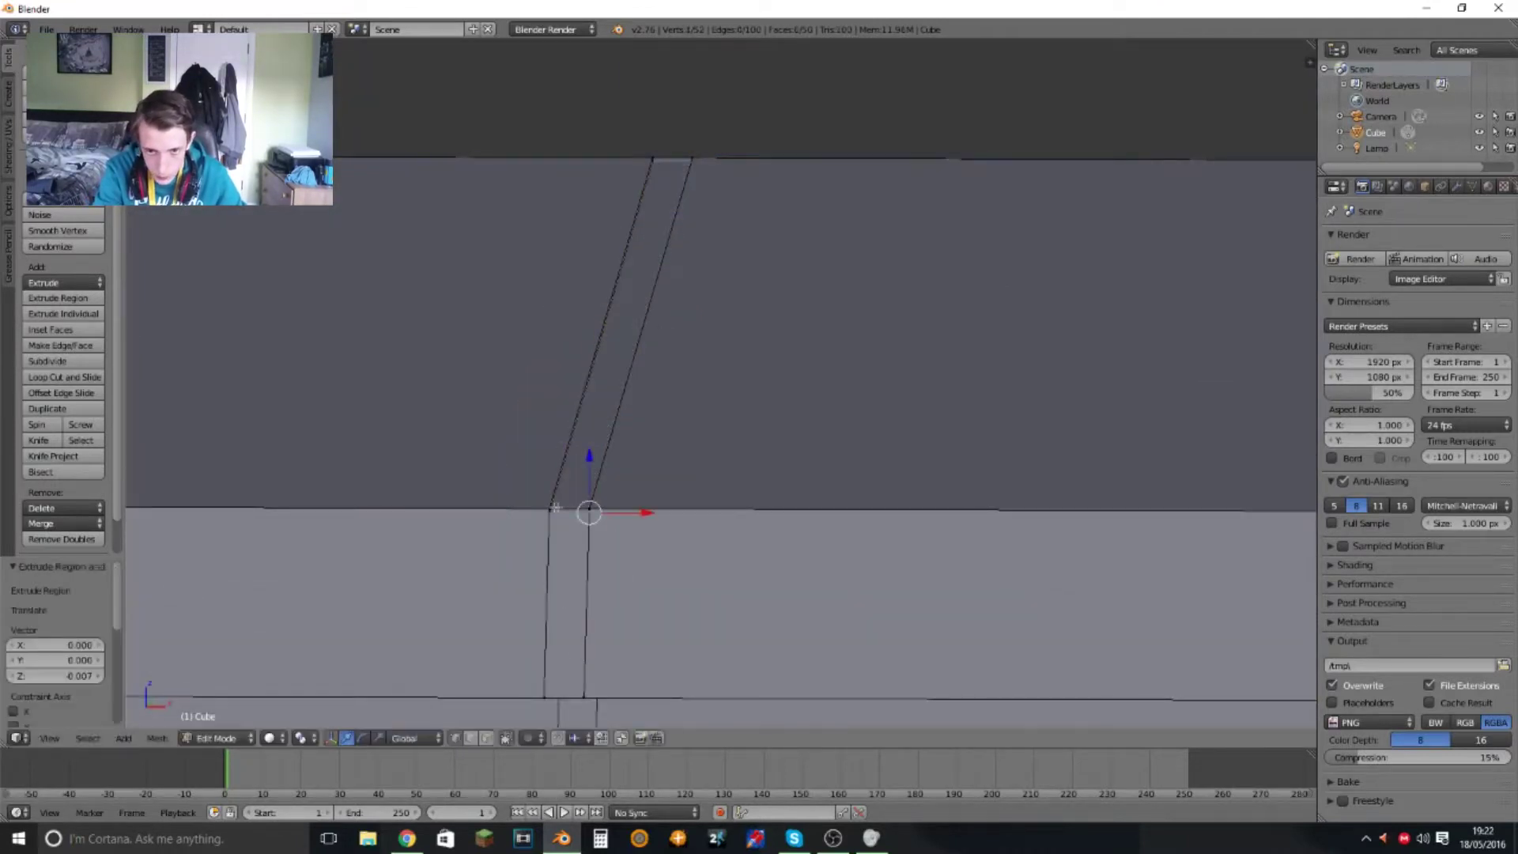
{"action": "scroll", "coordinate": [648, 395], "scroll_direction": "up", "scroll_amount": 2}
{"action": "key", "text": "ctrl+z"}
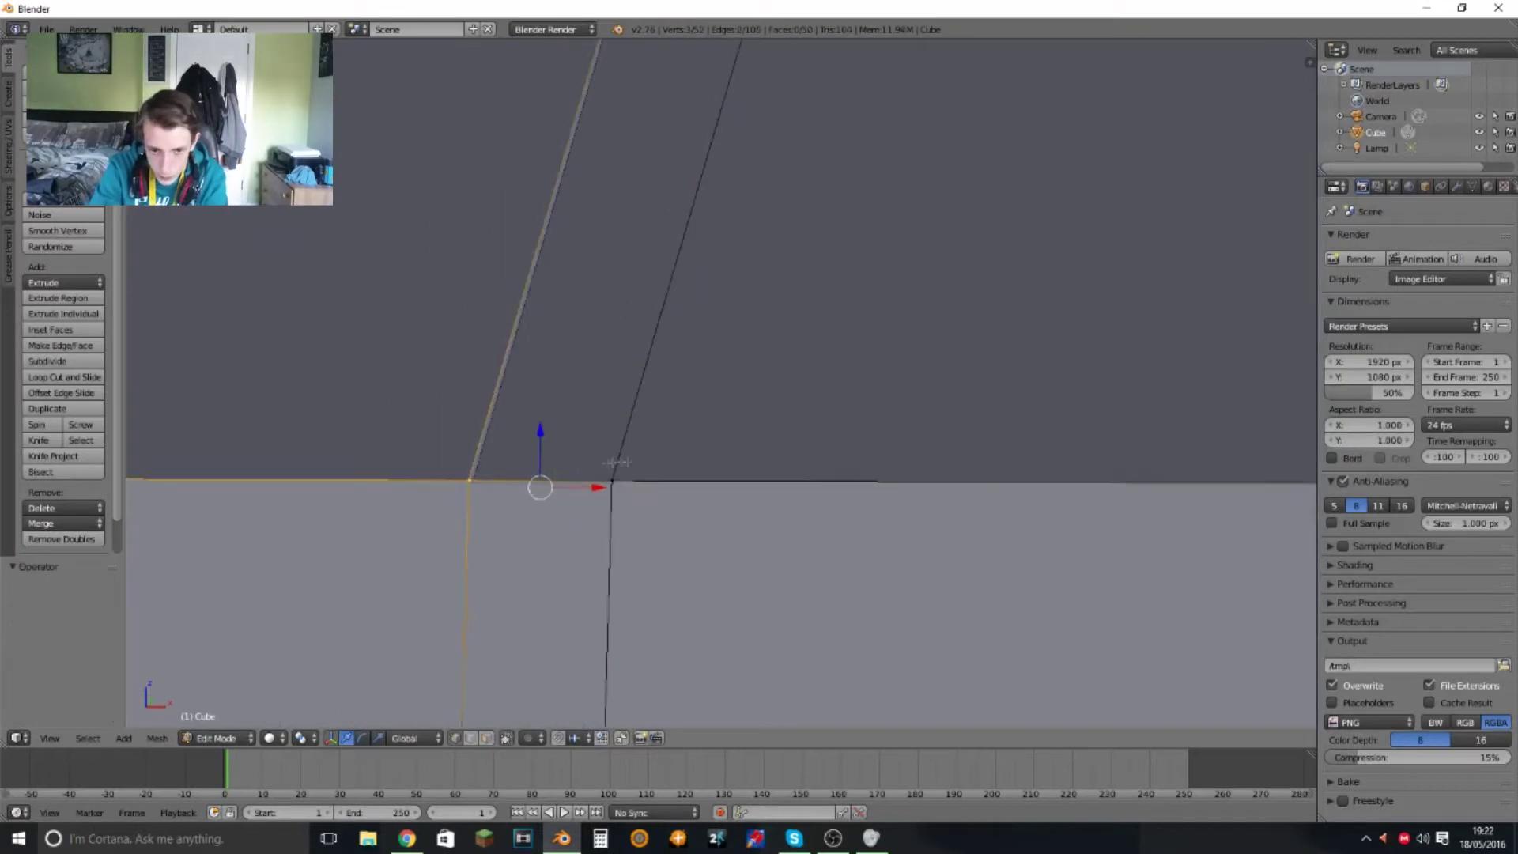
{"action": "scroll", "coordinate": [680, 448], "scroll_direction": "down", "scroll_amount": 2}
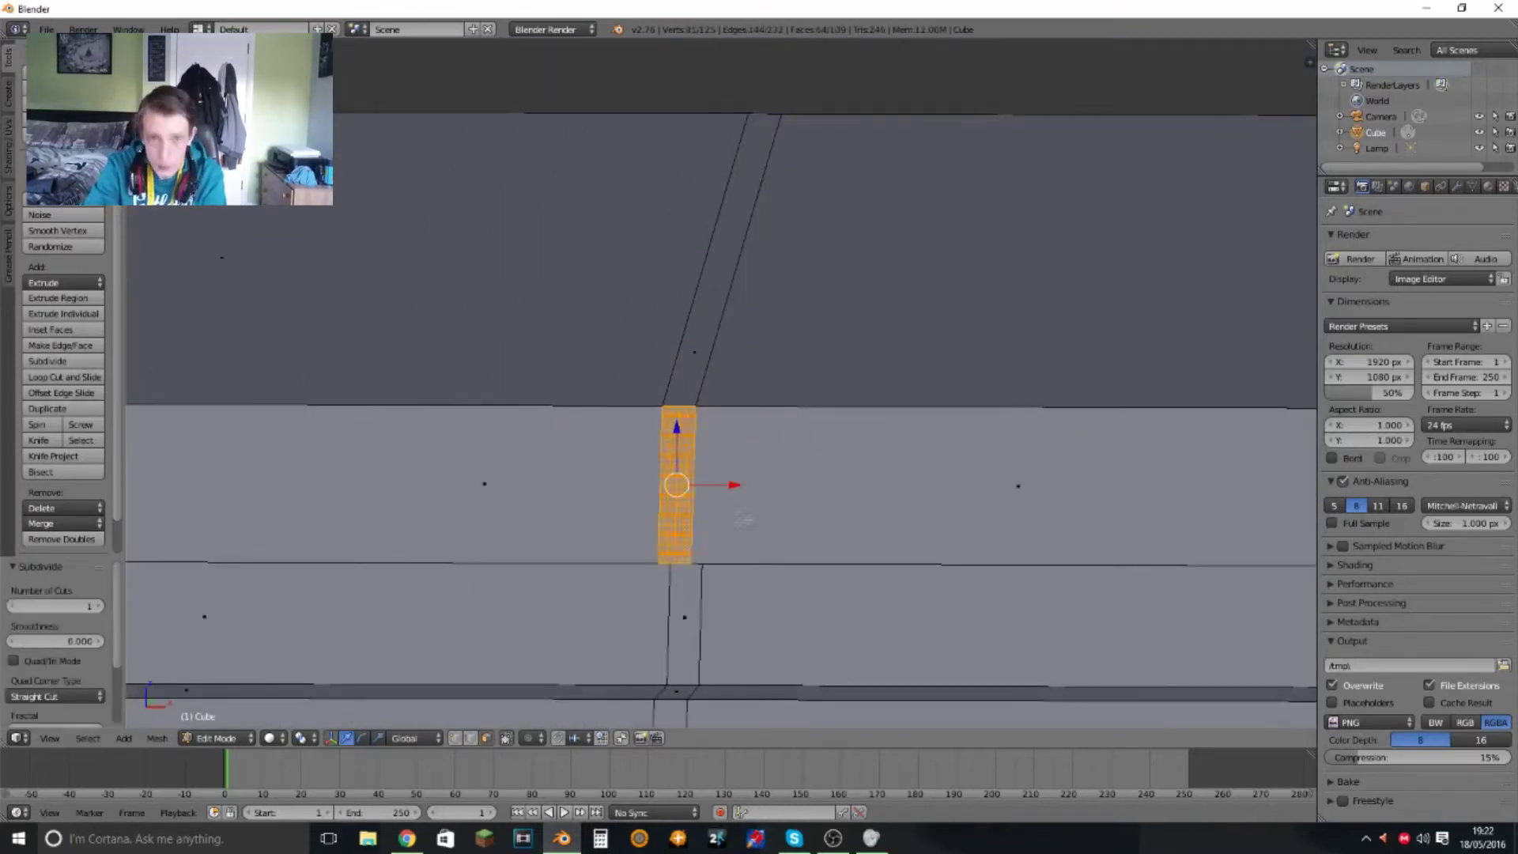
{"action": "scroll", "coordinate": [744, 518], "scroll_direction": "up", "scroll_amount": 2}
- Select the face strip along the vertical groove and extrude it
{"action": "right_click", "coordinate": [624, 642]}
{"action": "right_click", "coordinate": [638, 503], "text": "ctrl"}
{"action": "mouse_move", "coordinate": [638, 503]}
{"action": "middle_mouse_down"}
{"action": "mouse_move", "coordinate": [737, 503]}
{"action": "mouse_move", "coordinate": [795, 419]}
{"action": "mouse_move", "coordinate": [759, 509]}
{"action": "middle_mouse_up"}
{"action": "key", "text": "e"}
{"action": "left_click", "coordinate": [783, 431]}
{"action": "mouse_move", "coordinate": [777, 383]}
{"action": "middle_mouse_down"}
{"action": "mouse_move", "coordinate": [730, 461]}
{"action": "mouse_move", "coordinate": [722, 380]}
{"action": "middle_mouse_up"}
{"action": "right_click", "coordinate": [730, 461]}
- Select the groove strip faces across the console, down to its lower end
{"action": "key", "text": "a"}
{"action": "key", "text": "g"}
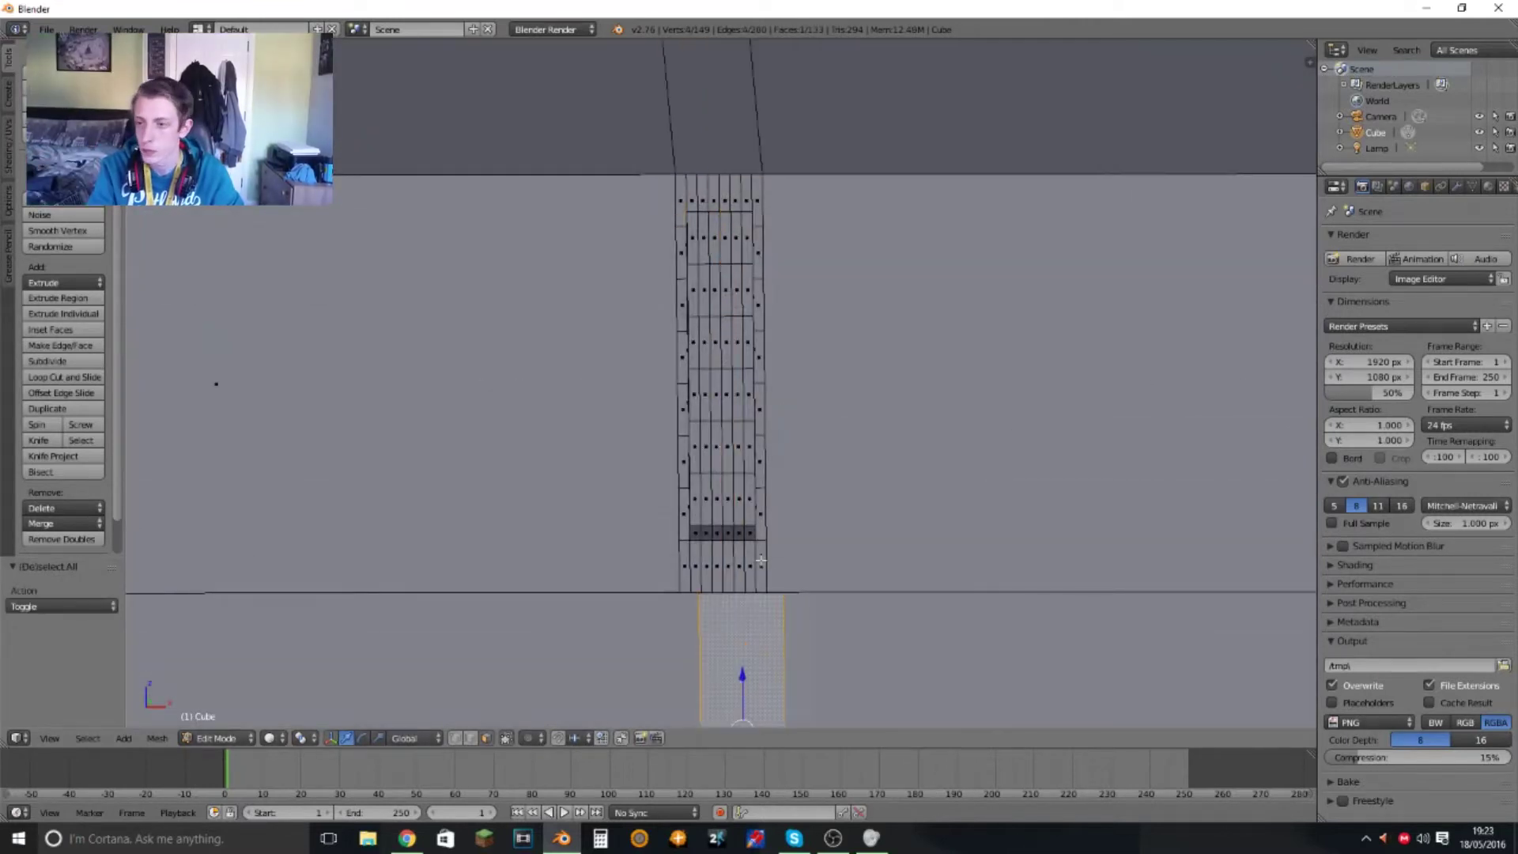
{"action": "left_click", "coordinate": [758, 564]}
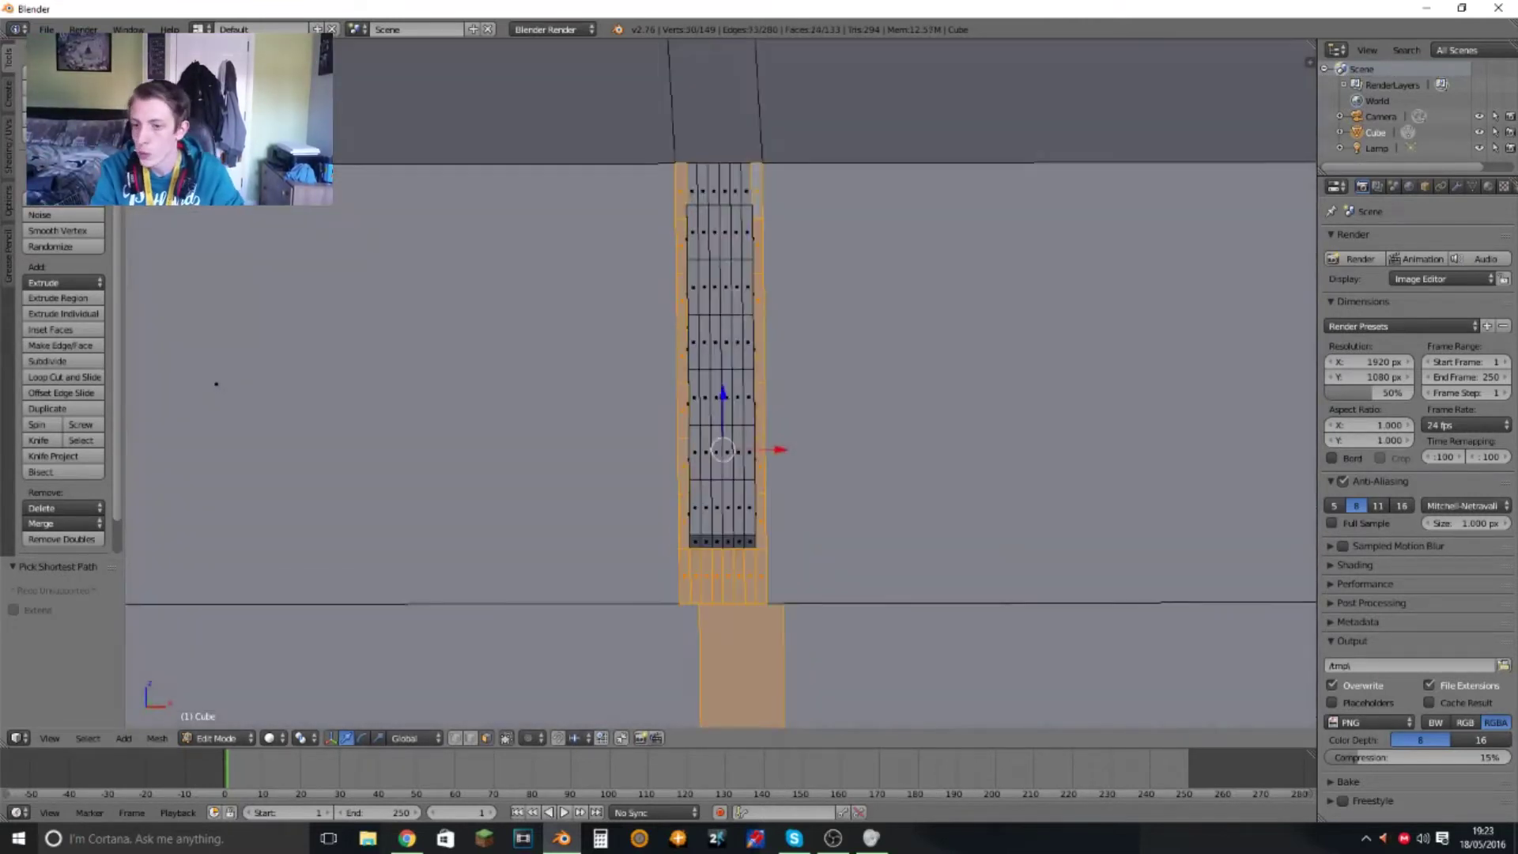
{"action": "mouse_move", "coordinate": [763, 467]}
{"action": "middle_mouse_down"}
{"action": "mouse_move", "coordinate": [711, 237]}
{"action": "mouse_move", "coordinate": [1000, 400]}
{"action": "middle_mouse_up"}
{"action": "right_click", "coordinate": [732, 503], "text": "ctrl"}
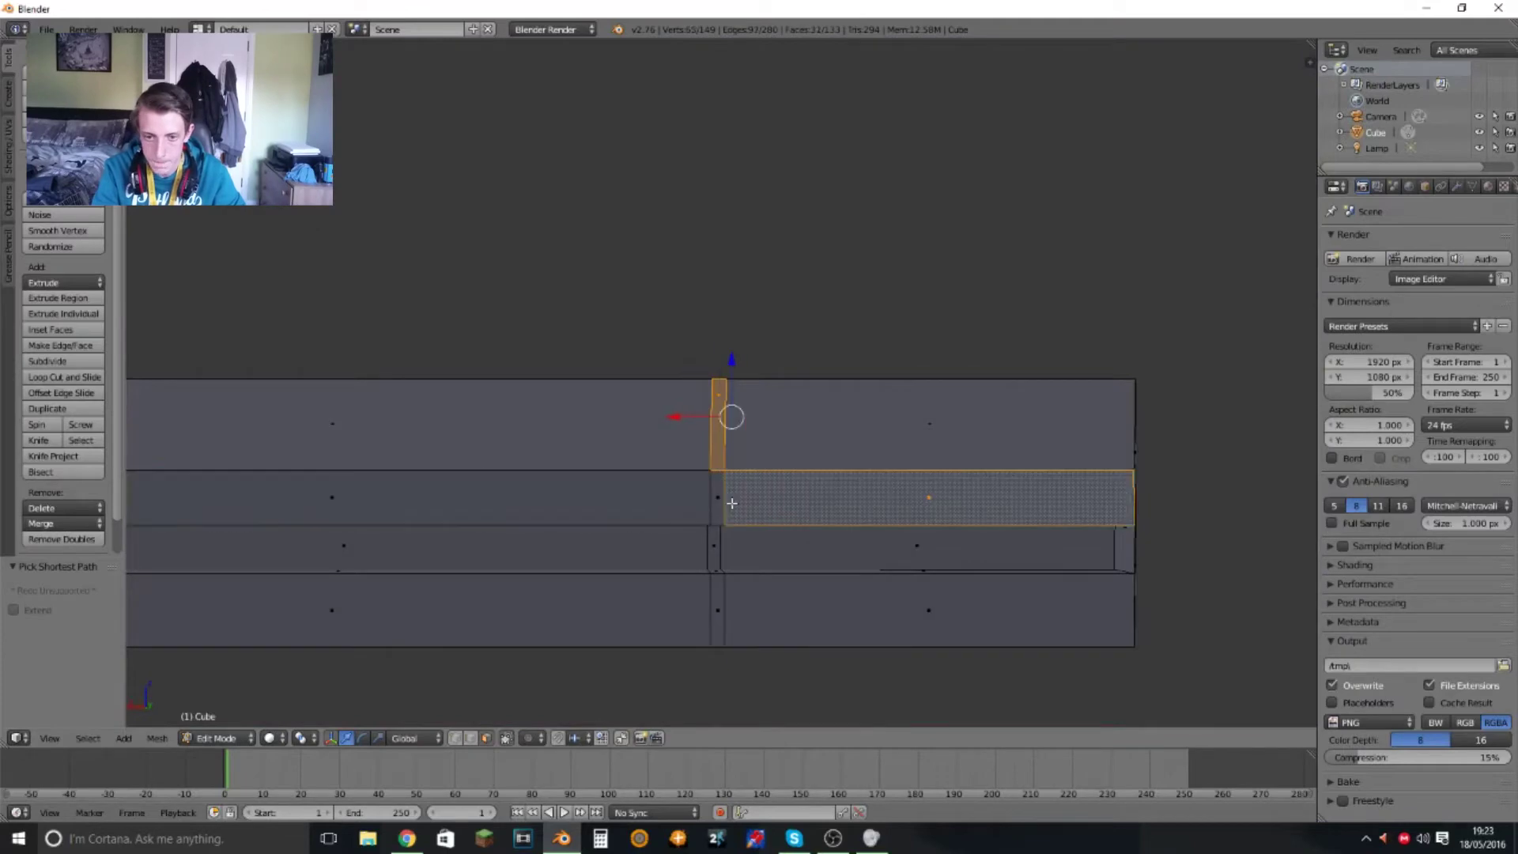
{"action": "middle_click_drag", "start_coordinate": [732, 503], "coordinate": [775, 237]}
{"action": "mouse_move", "coordinate": [792, 122]}
{"action": "middle_mouse_down"}
{"action": "mouse_move", "coordinate": [759, 301]}
{"action": "mouse_move", "coordinate": [711, 356]}
{"action": "mouse_move", "coordinate": [647, 384]}
{"action": "mouse_move", "coordinate": [752, 386]}
{"action": "middle_mouse_up"}
{"action": "right_click", "coordinate": [647, 383], "text": "ctrl"}
- Extrude the strip, shrink it slightly along Y and Z, and lower it a little
{"action": "key", "text": "e"}
{"action": "key", "text": "Escape"}
{"action": "key", "text": "s"}
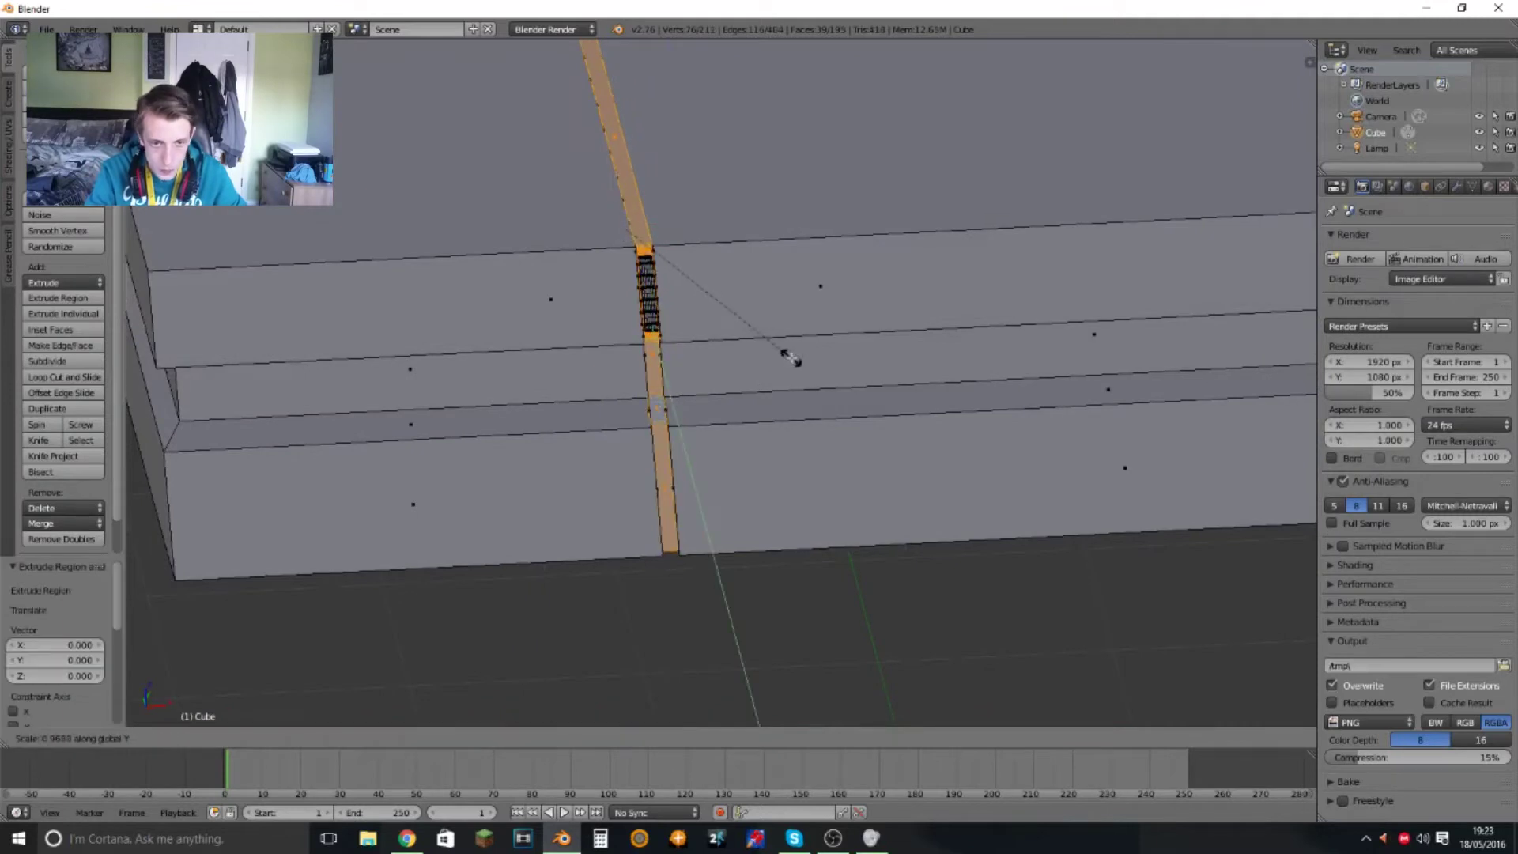
{"action": "left_click", "coordinate": [789, 355]}
{"action": "left_click", "coordinate": [789, 351]}
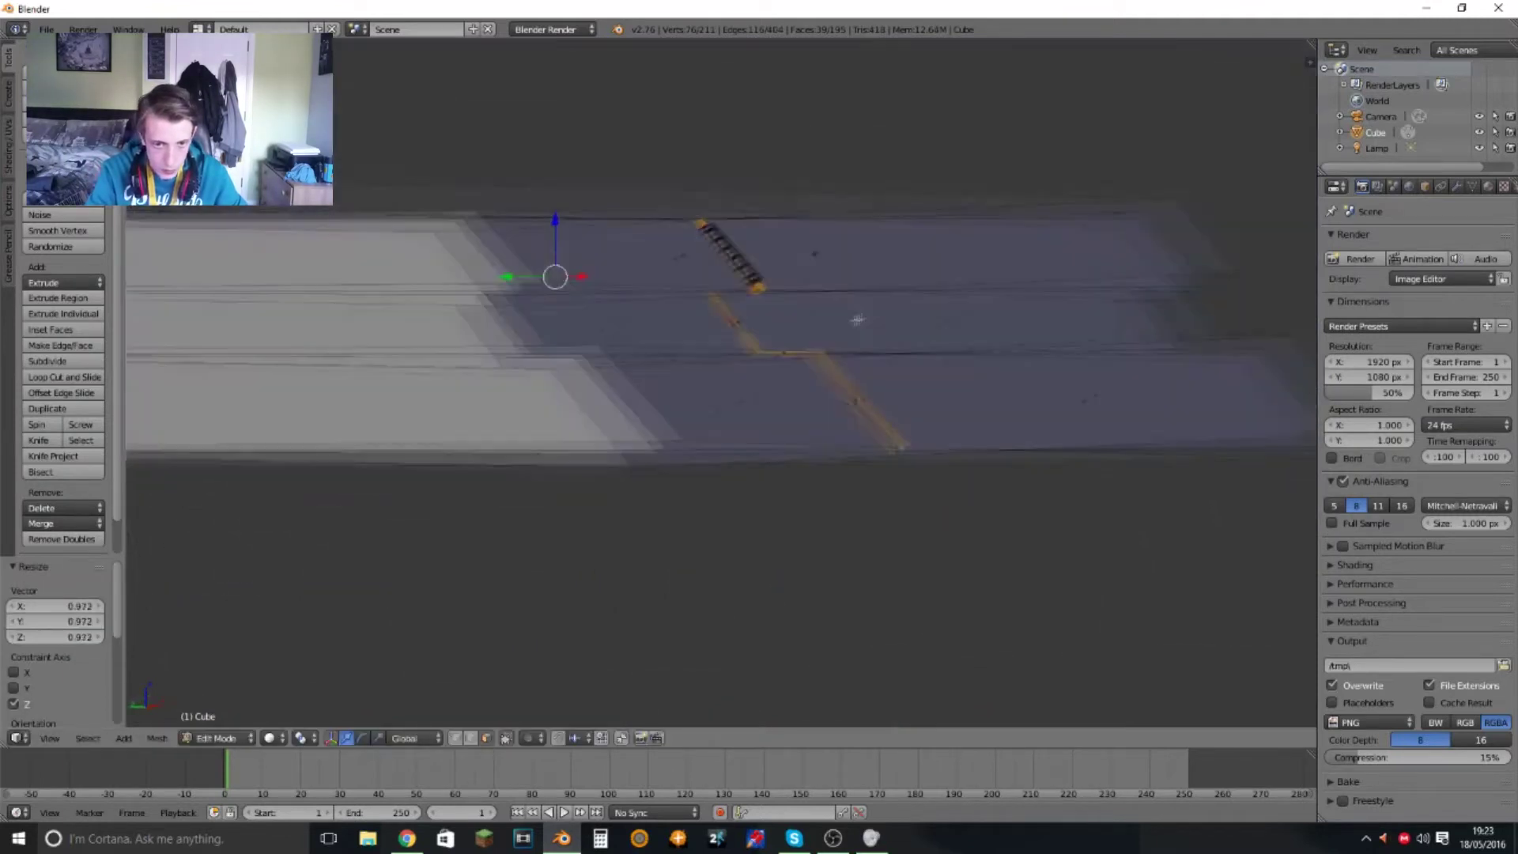
{"action": "middle_click_drag", "start_coordinate": [788, 352], "coordinate": [669, 482]}
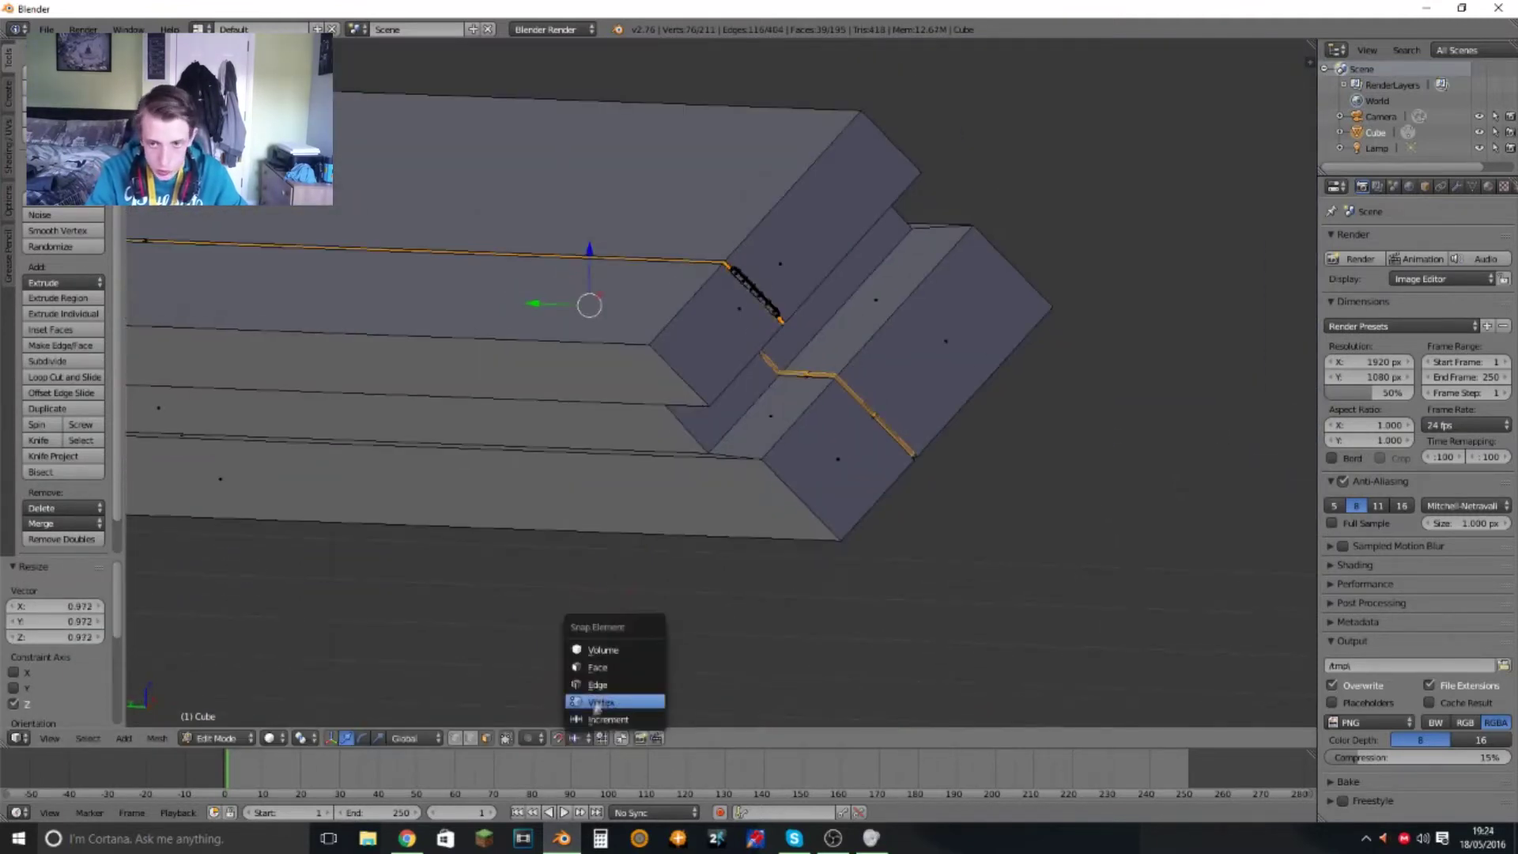
{"action": "middle_click_drag", "start_coordinate": [1052, 285], "coordinate": [712, 237]}
{"action": "left_click", "coordinate": [599, 185]}
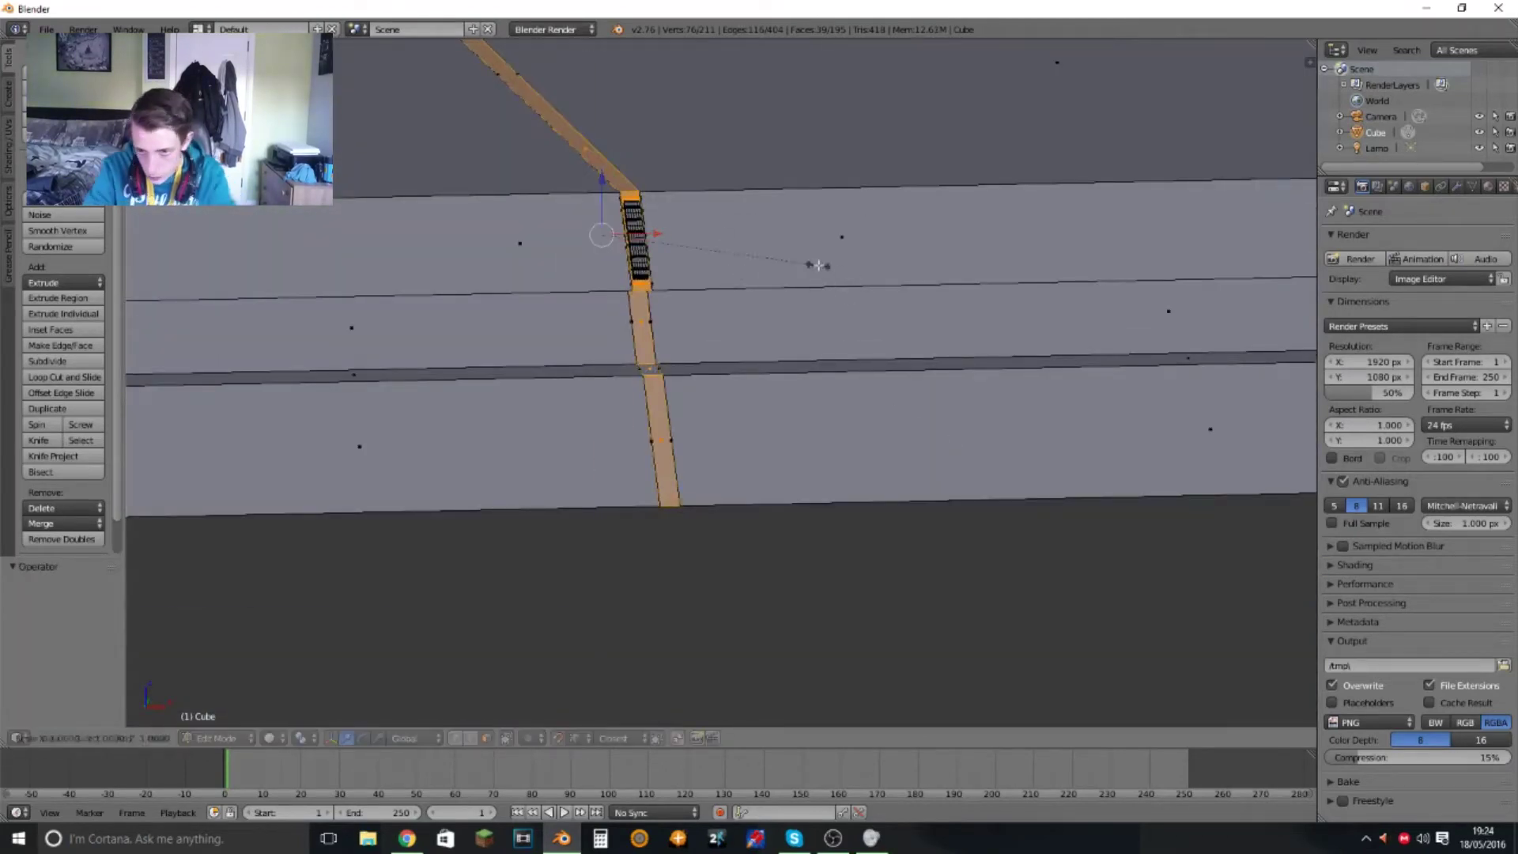
{"action": "left_click", "coordinate": [794, 262]}
- Nudge a single strip face along Y and Z to sink the channel end
{"action": "right_click", "coordinate": [638, 279]}
{"action": "middle_click_drag", "start_coordinate": [637, 278], "coordinate": [678, 298]}
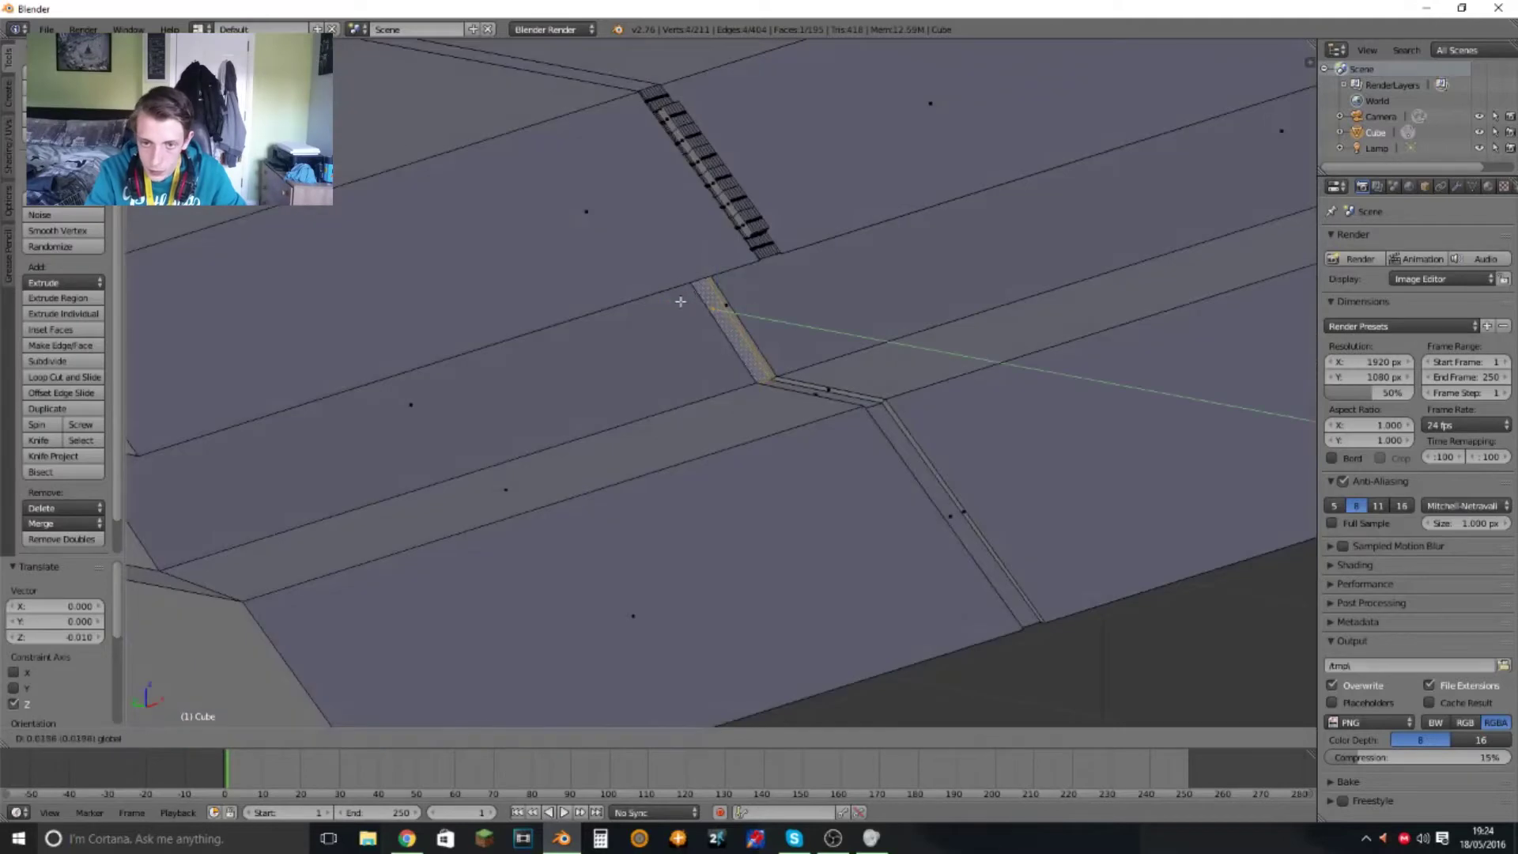
{"action": "key", "text": "g"}
{"action": "key", "text": "y"}
{"action": "left_click", "coordinate": [605, 152]}
{"action": "key", "text": "g"}
{"action": "key", "text": "z"}
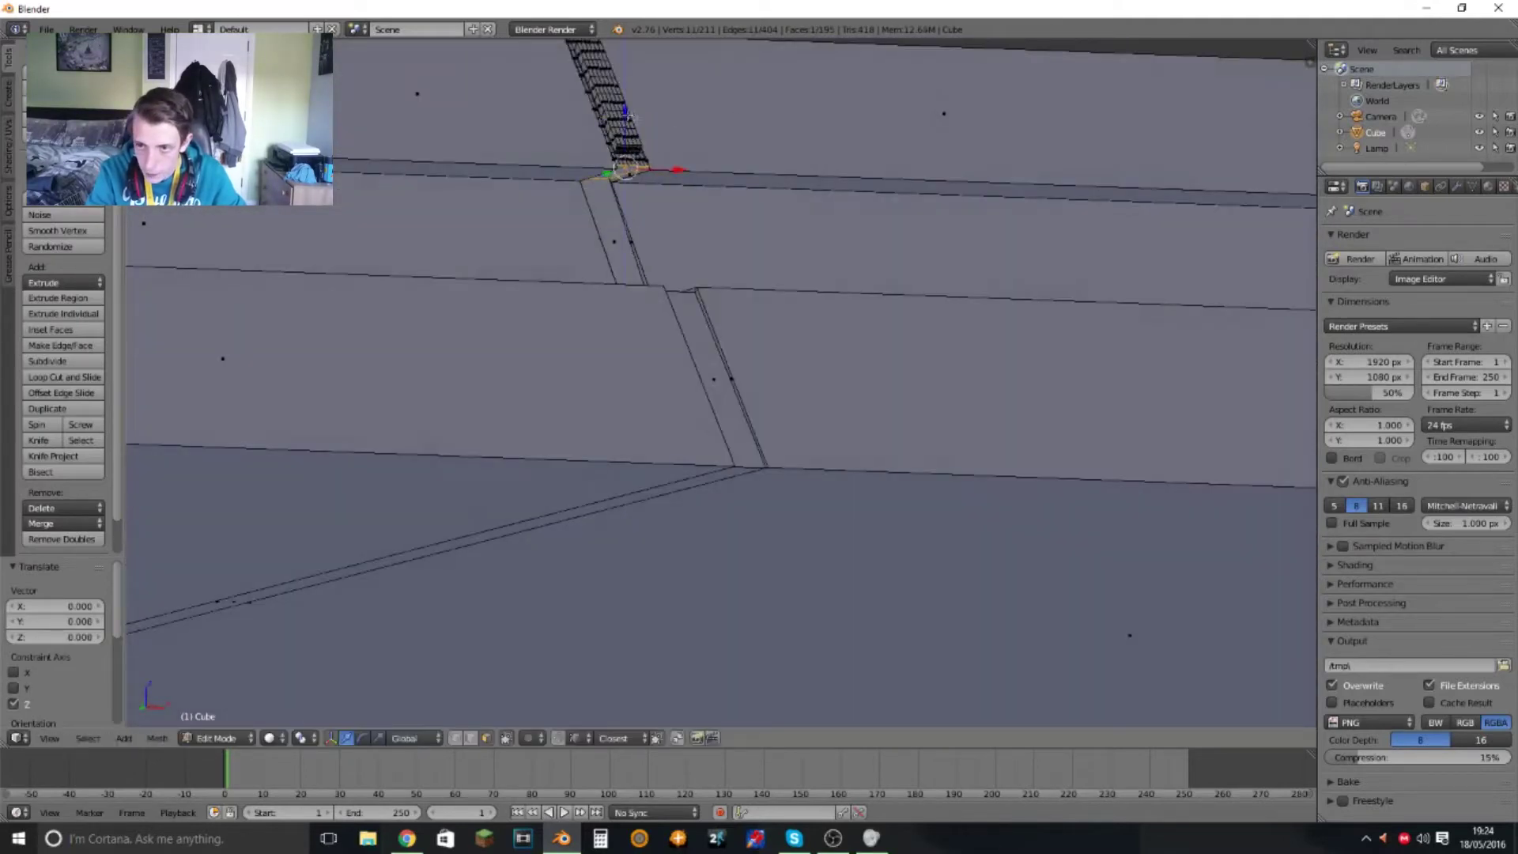
{"action": "middle_click_drag", "start_coordinate": [624, 170], "coordinate": [712, 237]}
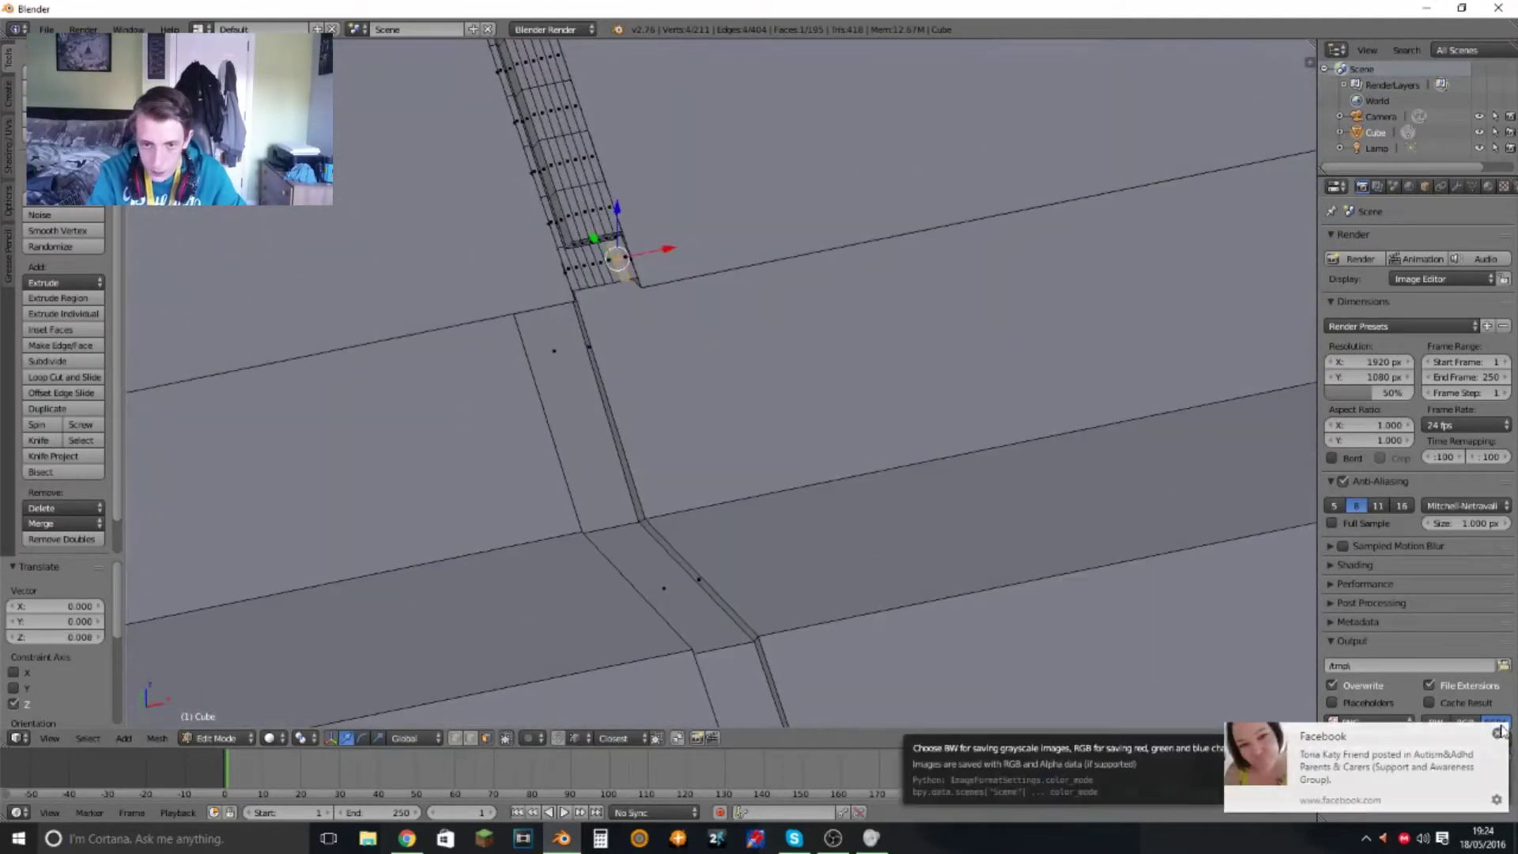
{"action": "mouse_move", "coordinate": [712, 395]}
{"action": "middle_mouse_down"}
{"action": "mouse_move", "coordinate": [506, 166]}
{"action": "mouse_move", "coordinate": [803, 506]}
{"action": "mouse_move", "coordinate": [206, 666]}
{"action": "middle_mouse_up"}
- Shift a path of strip faces slightly along Y, then subdivide the lower groove strip
{"action": "right_click", "coordinate": [504, 163], "text": "ctrl"}
{"action": "scroll", "coordinate": [504, 164], "scroll_direction": "down", "scroll_amount": 3}
{"action": "key", "text": "g"}
{"action": "key", "text": "y"}
{"action": "left_click", "coordinate": [813, 497]}
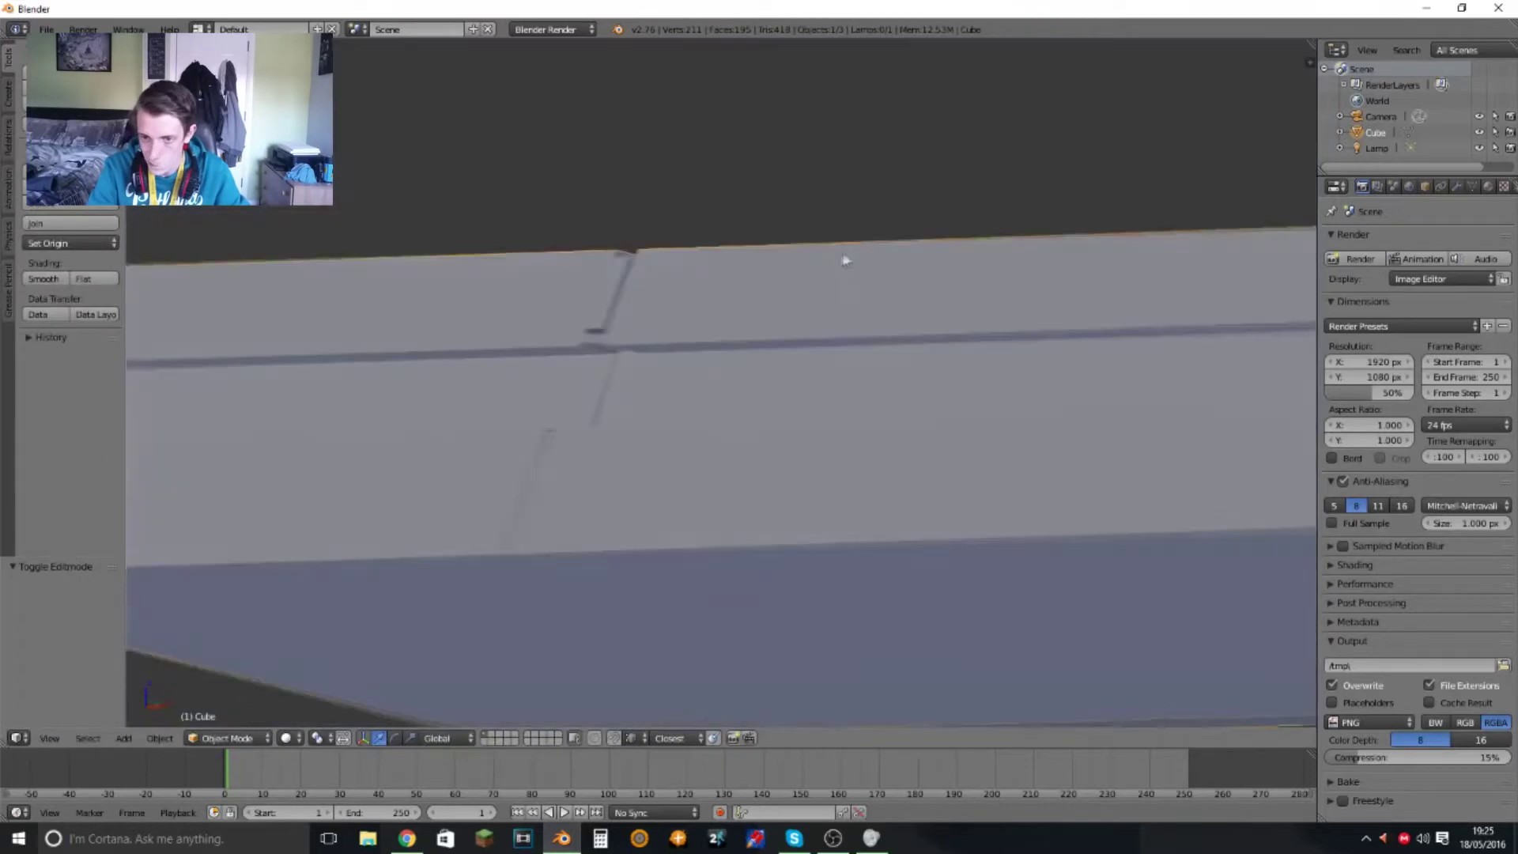
{"action": "middle_click_drag", "start_coordinate": [430, 283], "coordinate": [779, 473]}
{"action": "right_click", "coordinate": [780, 473]}
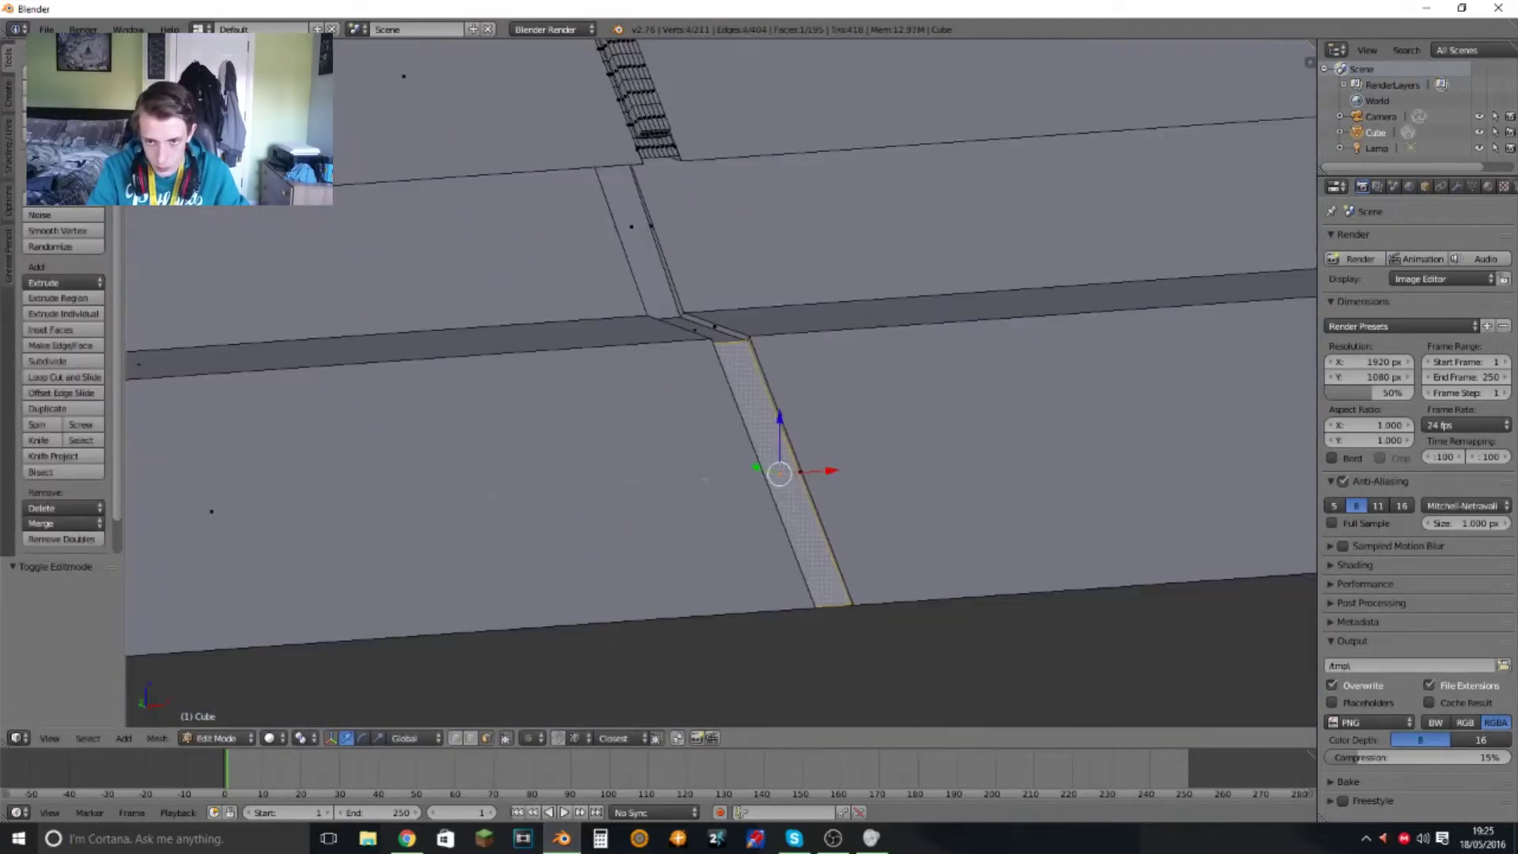
{"action": "left_click", "coordinate": [65, 362]}
- Select a path of inner faces on the subdivided lower strip and extrude them along the normal
{"action": "middle_click_drag", "start_coordinate": [554, 396], "coordinate": [569, 474]}
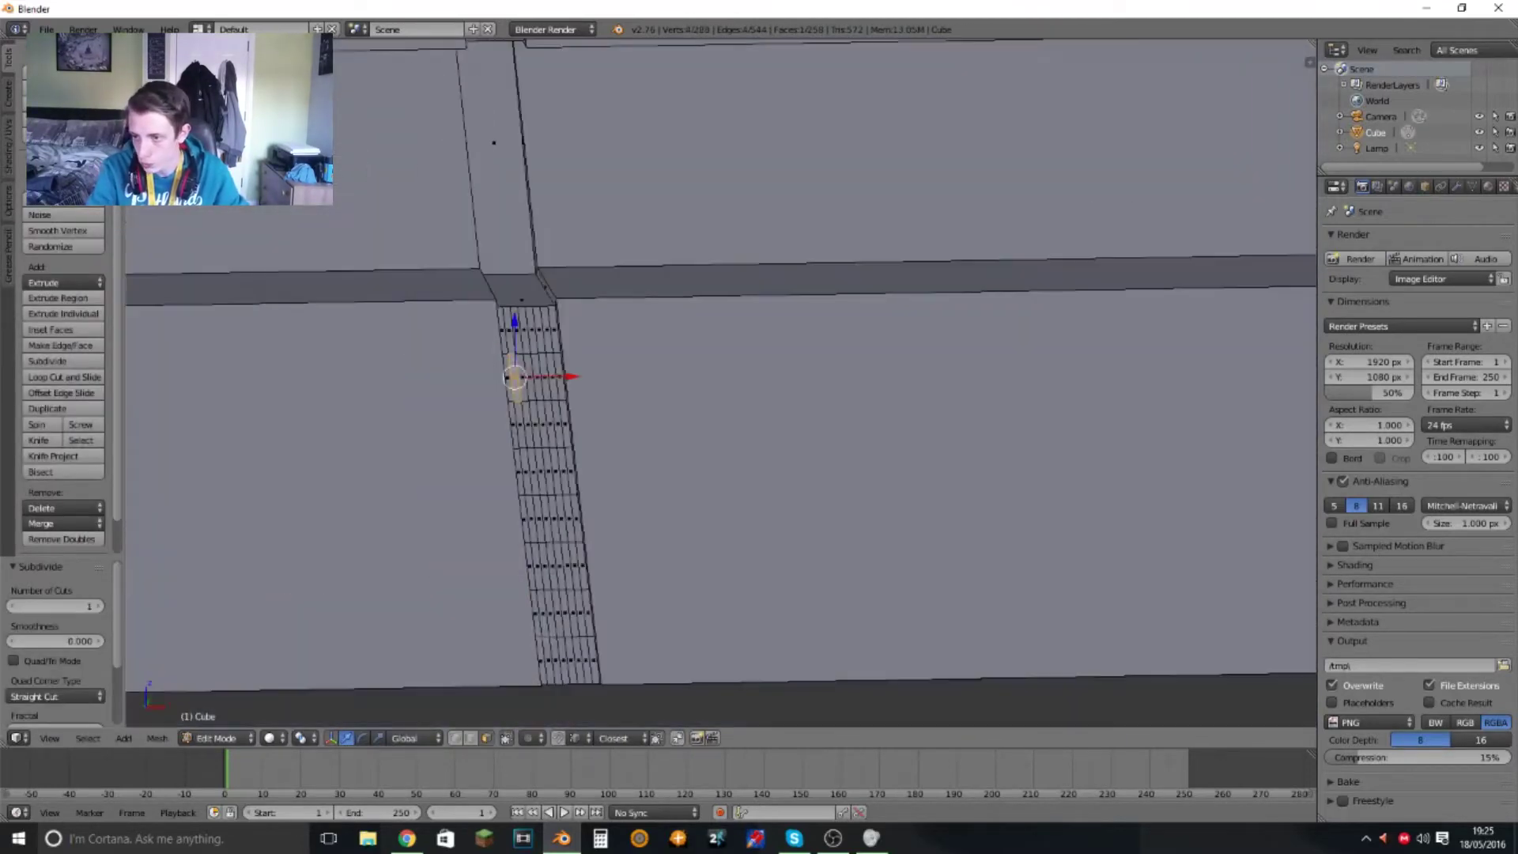
{"action": "left_click", "coordinate": [582, 611], "text": "ctrl"}
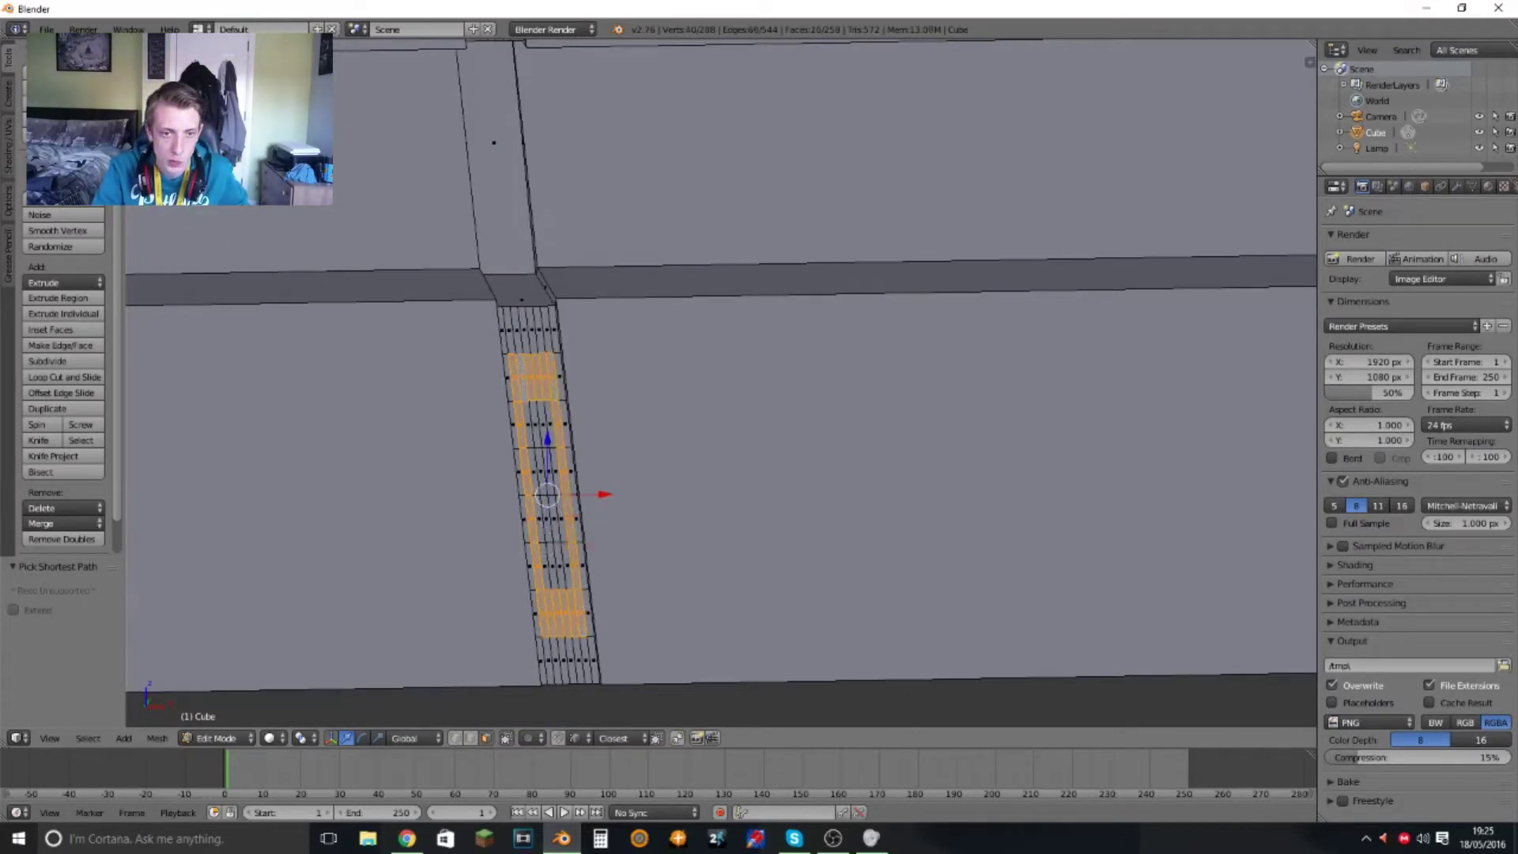
{"action": "scroll", "coordinate": [551, 526], "scroll_direction": "down", "scroll_amount": 2}
{"action": "middle_click_drag", "start_coordinate": [551, 526], "coordinate": [670, 503]}
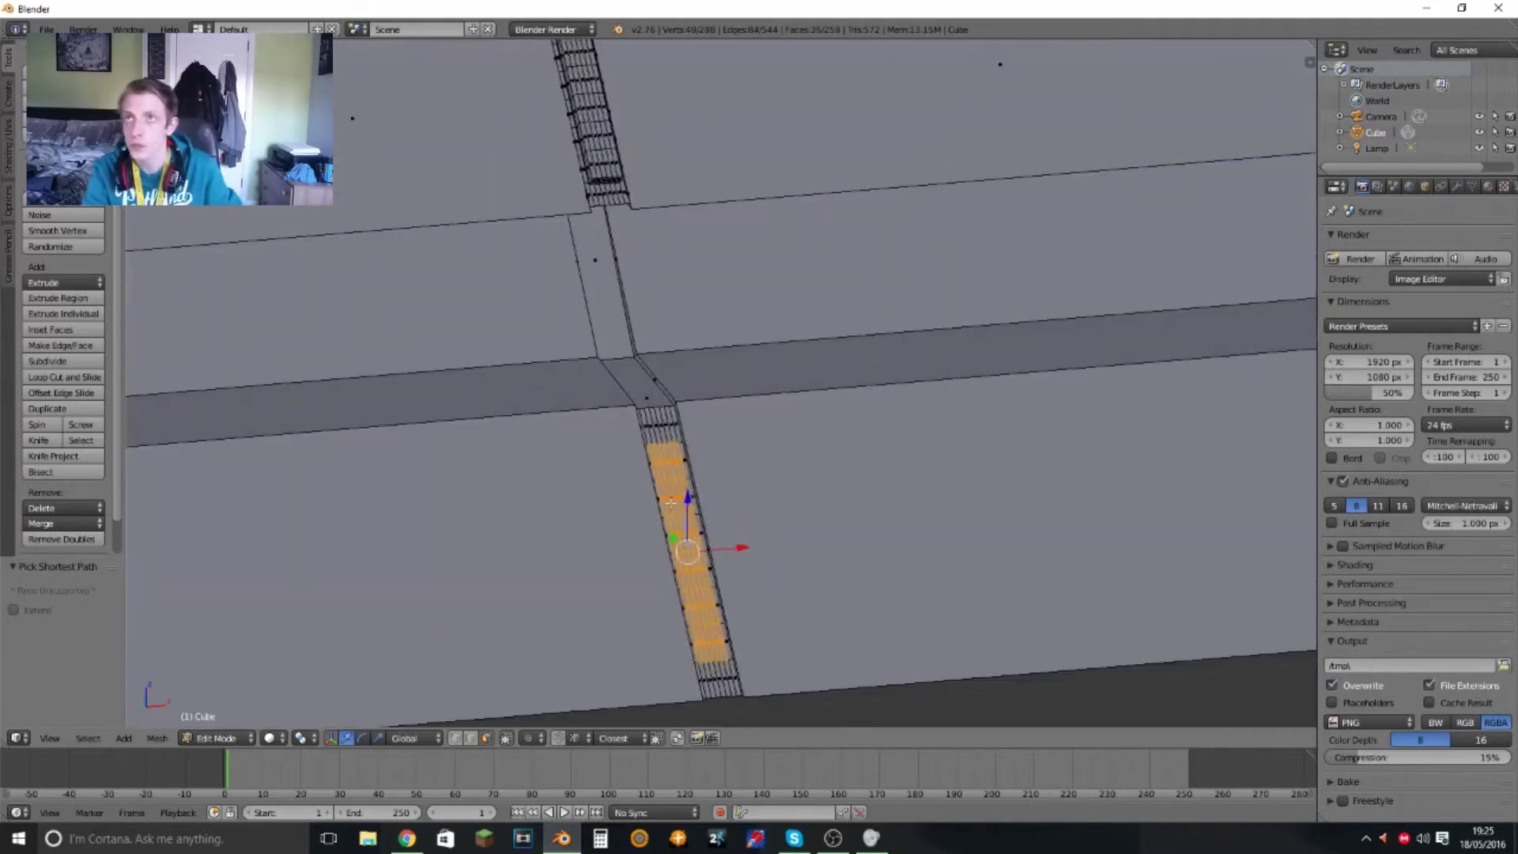
{"action": "left_click", "coordinate": [728, 520]}
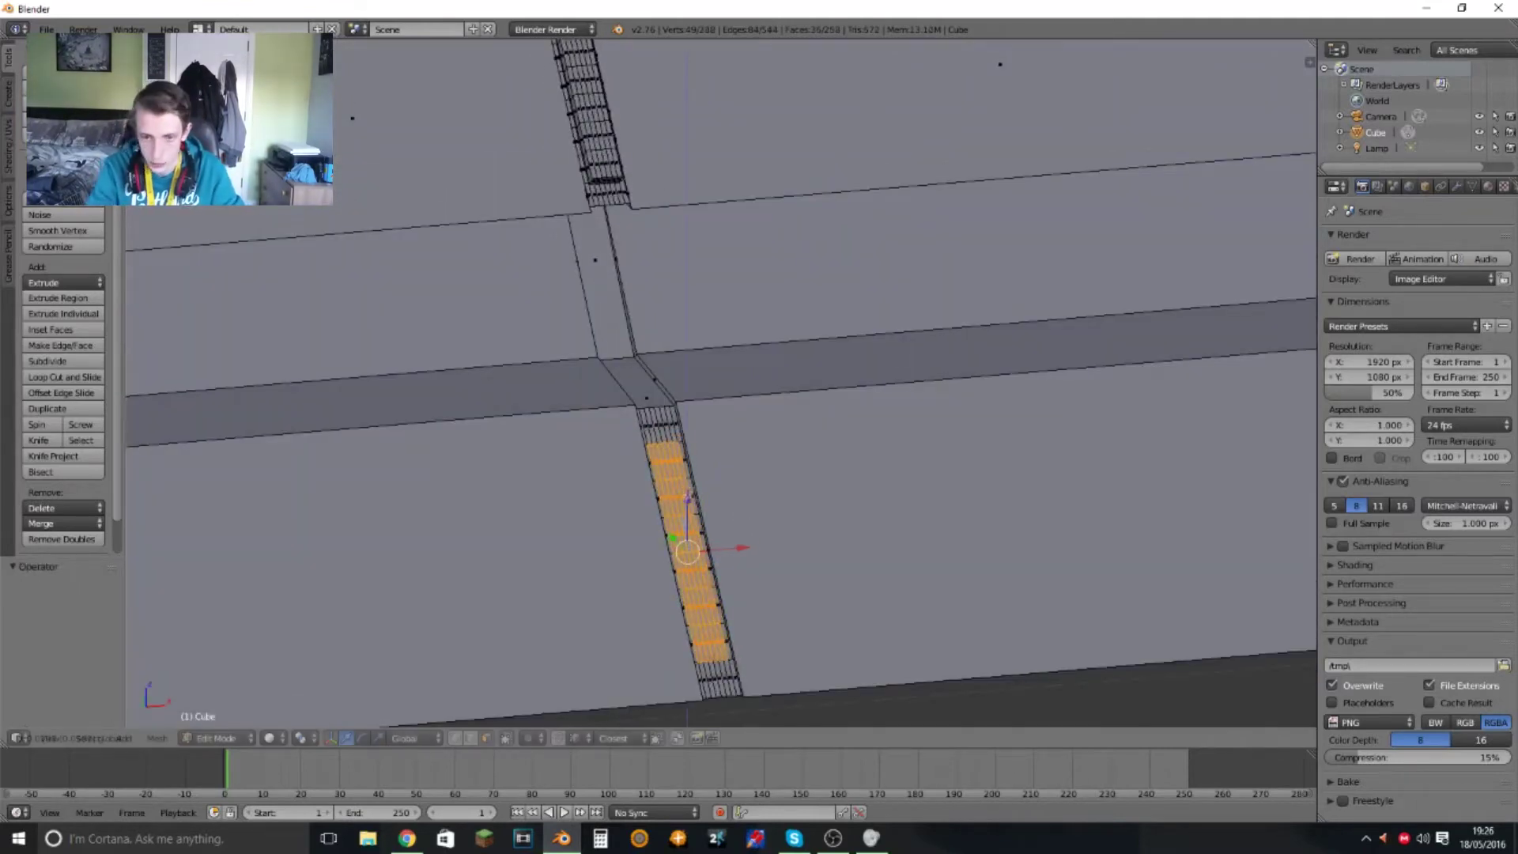
{"action": "left_click", "coordinate": [702, 480]}
- Leave Edit Mode to check the vent slots from side and front, then re-enter
{"action": "scroll", "coordinate": [678, 502], "scroll_direction": "down", "scroll_amount": 3}
{"action": "key", "text": "Tab"}
{"action": "middle_click_drag", "start_coordinate": [679, 502], "coordinate": [638, 441]}
{"action": "scroll", "coordinate": [988, 500], "scroll_direction": "up", "scroll_amount": 3}
{"action": "middle_click_drag", "start_coordinate": [988, 500], "coordinate": [869, 475]}
{"action": "key", "text": "Tab"}
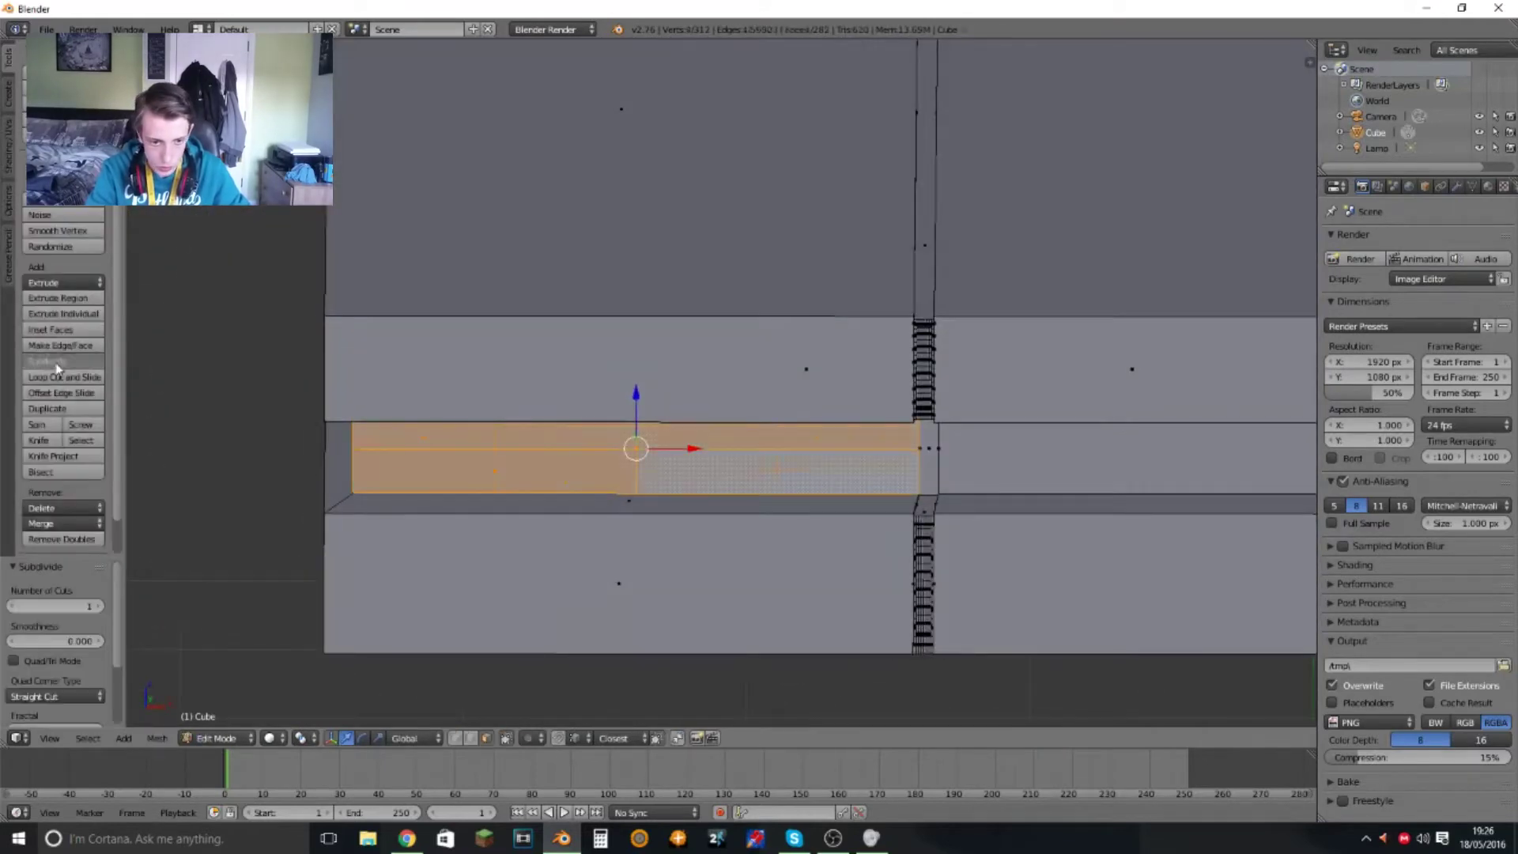
- Select a long band of faces across the dense front grid
{"action": "middle_click_drag", "start_coordinate": [553, 395], "coordinate": [601, 443]}
{"action": "scroll", "coordinate": [601, 443], "scroll_direction": "up", "scroll_amount": 4}
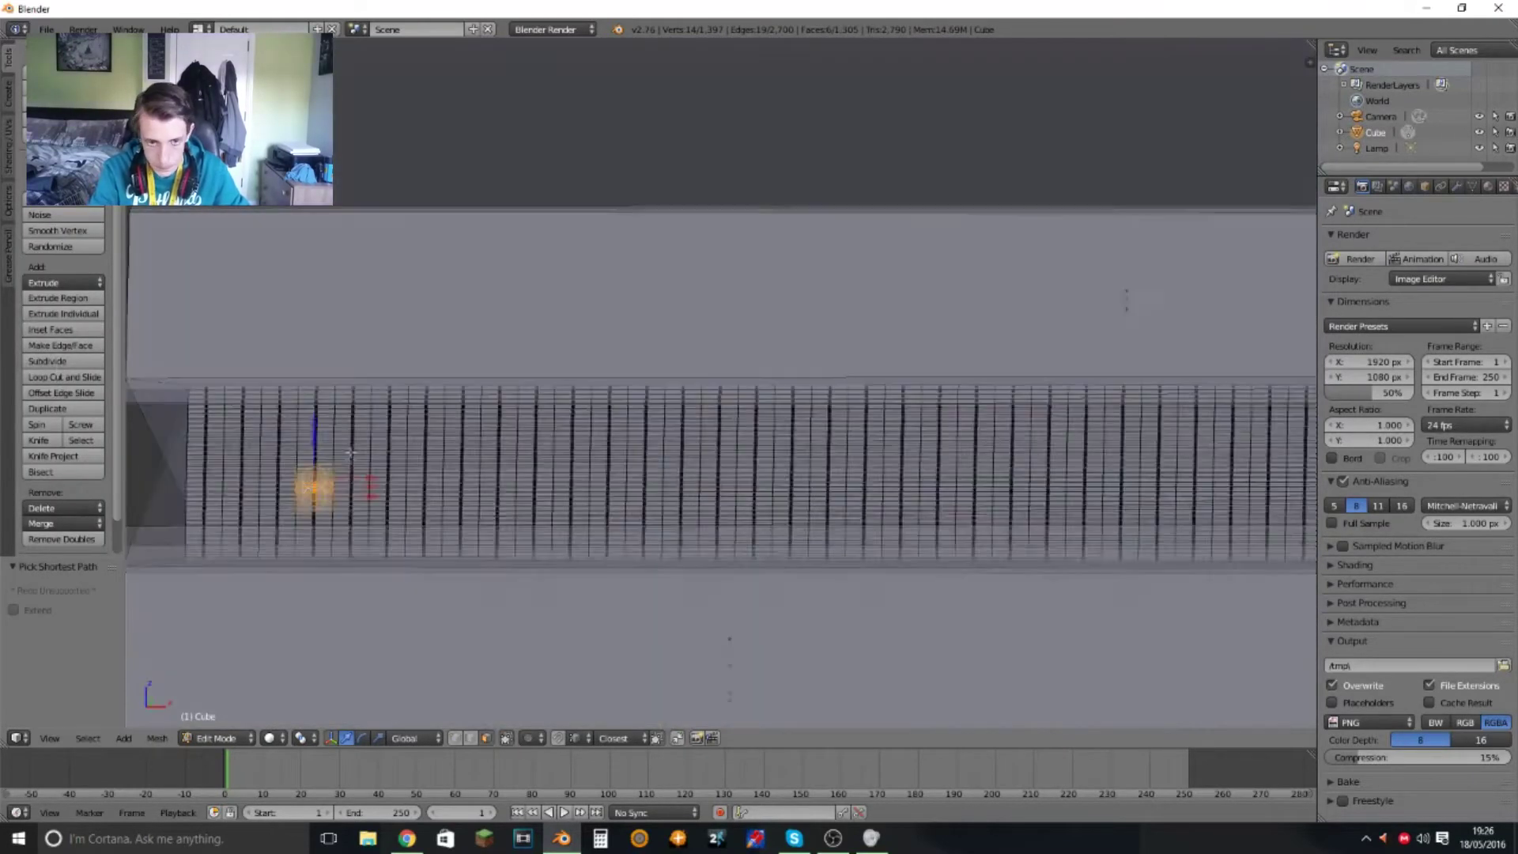
{"action": "right_click", "coordinate": [312, 545], "text": "ctrl"}
{"action": "scroll", "coordinate": [415, 486], "scroll_direction": "down", "scroll_amount": 3}
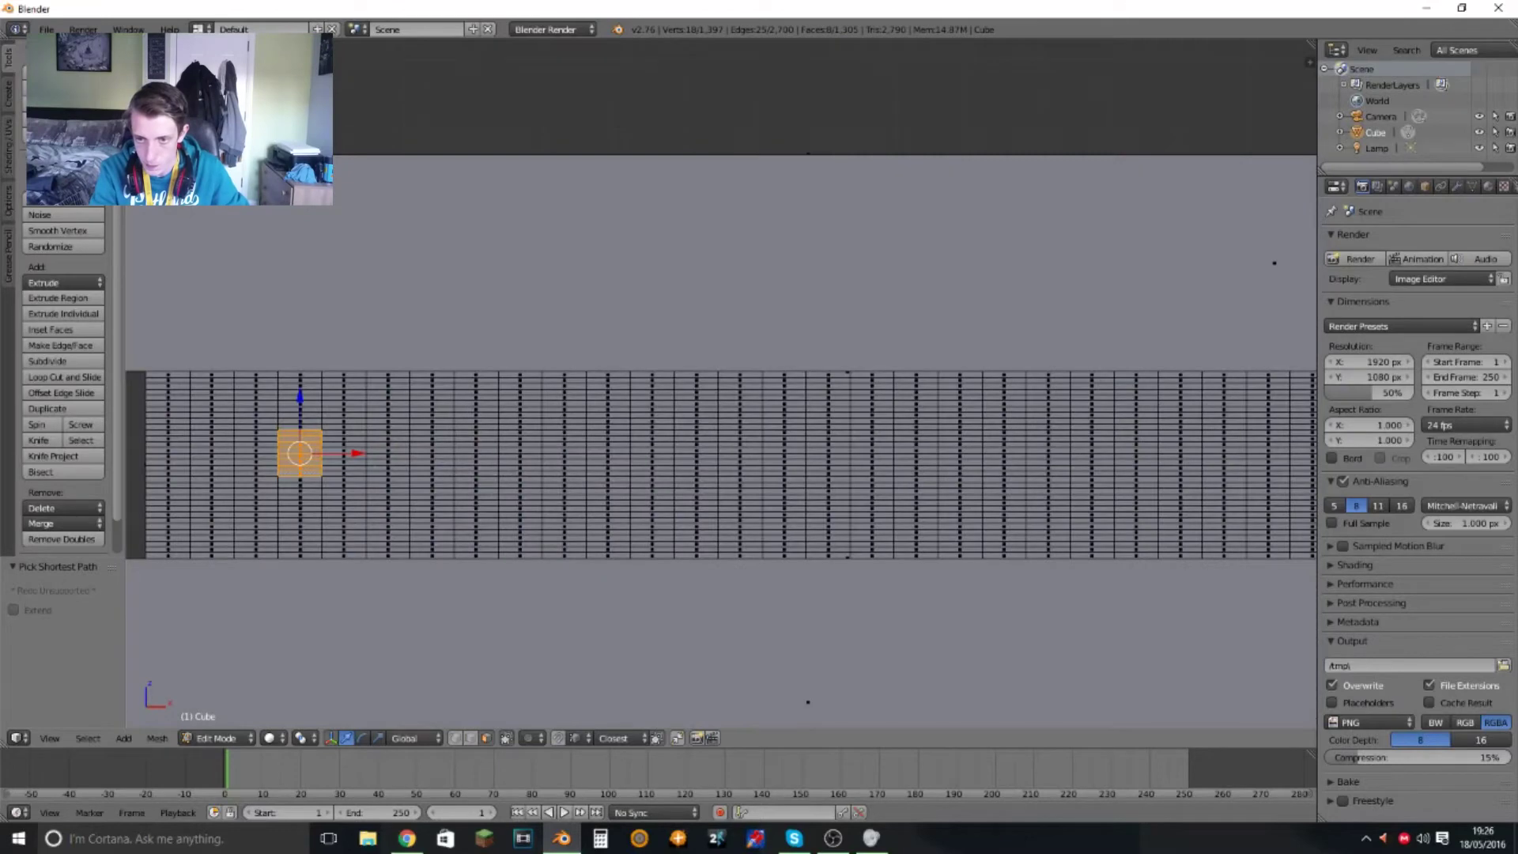
{"action": "middle_click_drag", "start_coordinate": [791, 467], "coordinate": [348, 447], "text": "shift"}
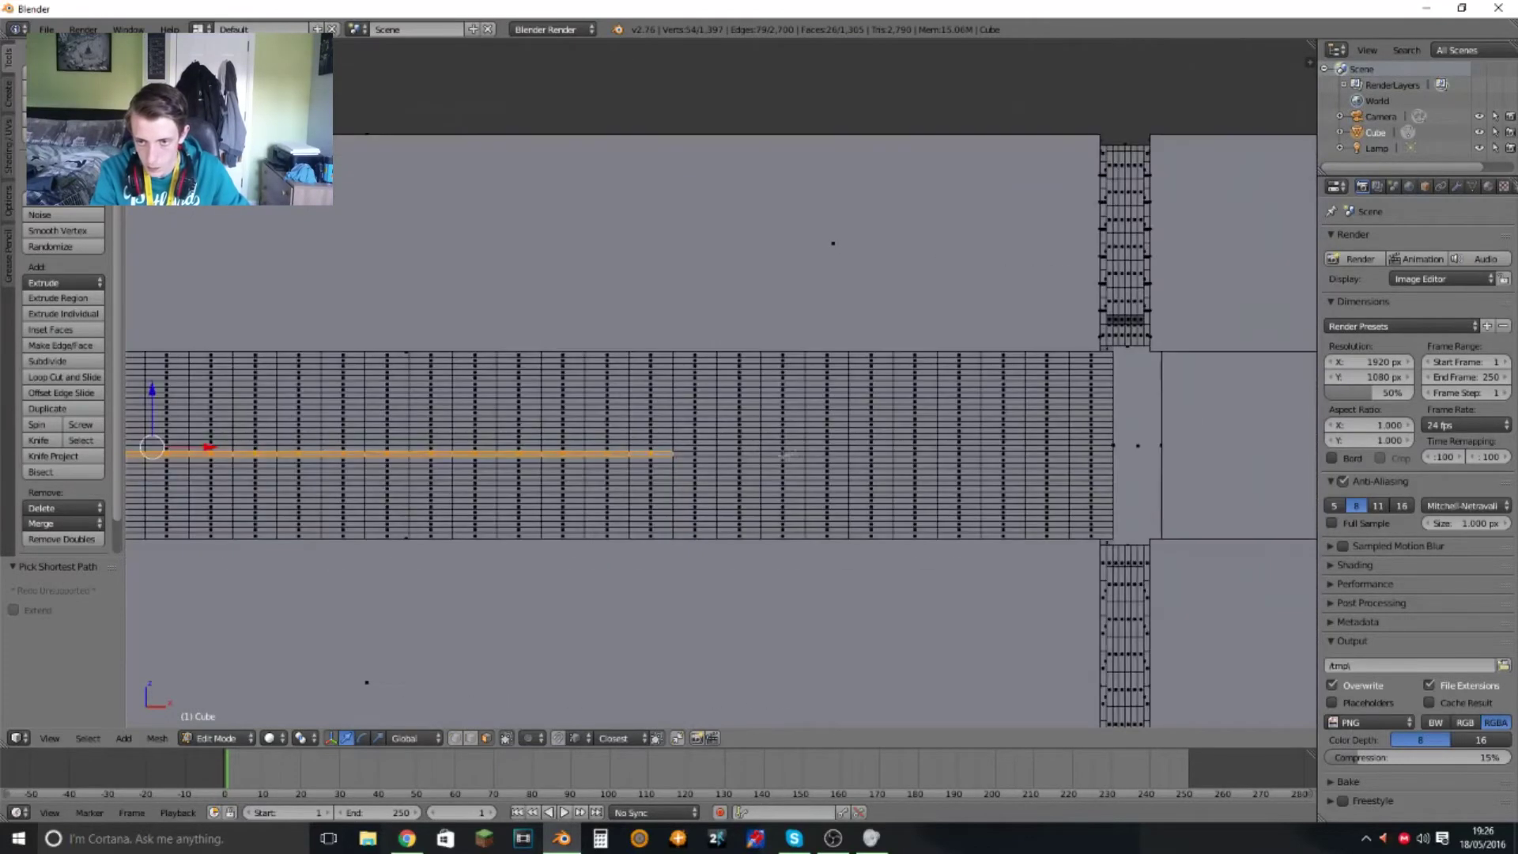
{"action": "right_click", "coordinate": [791, 454], "text": "ctrl"}
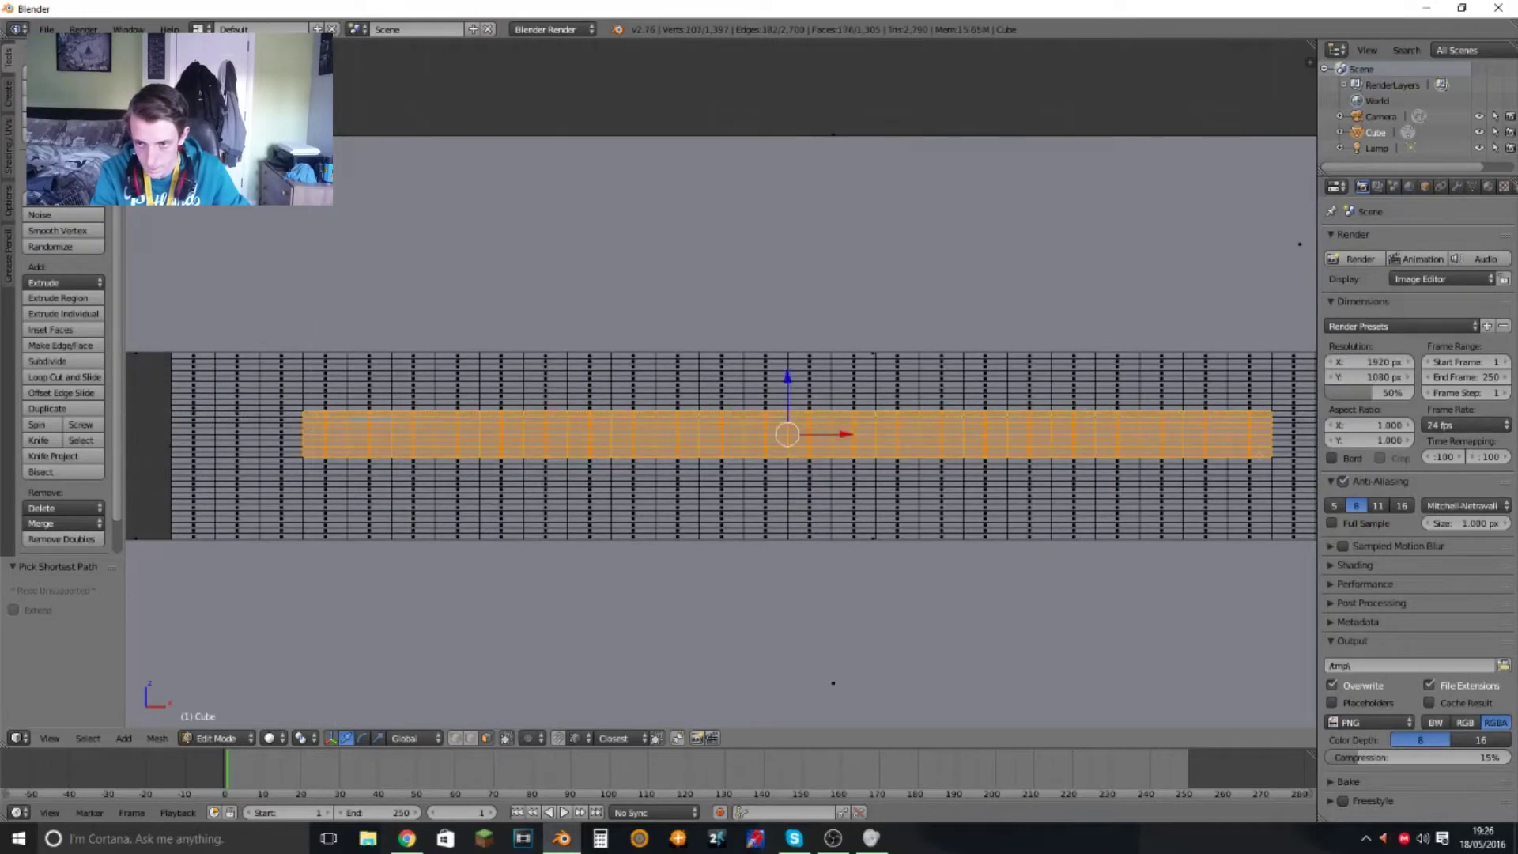
- Extrude the selected band outward along Y, then undo the last change
{"action": "mouse_move", "coordinate": [790, 474]}
{"action": "middle_mouse_down"}
{"action": "mouse_move", "coordinate": [910, 447]}
{"action": "mouse_move", "coordinate": [663, 491]}
{"action": "middle_mouse_up"}
{"action": "key", "text": "e"}
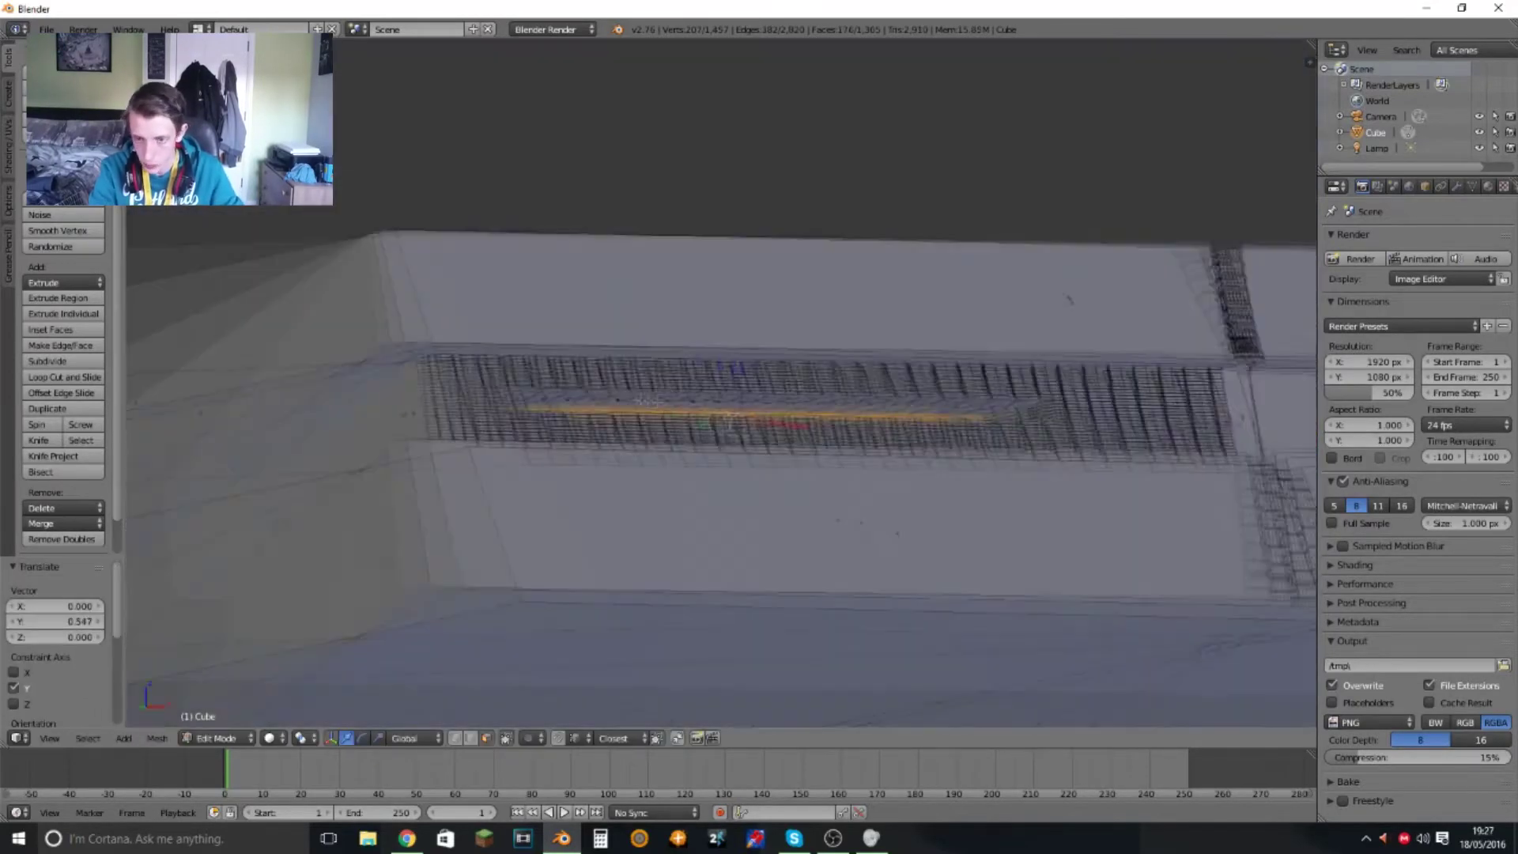
{"action": "key", "text": "y"}
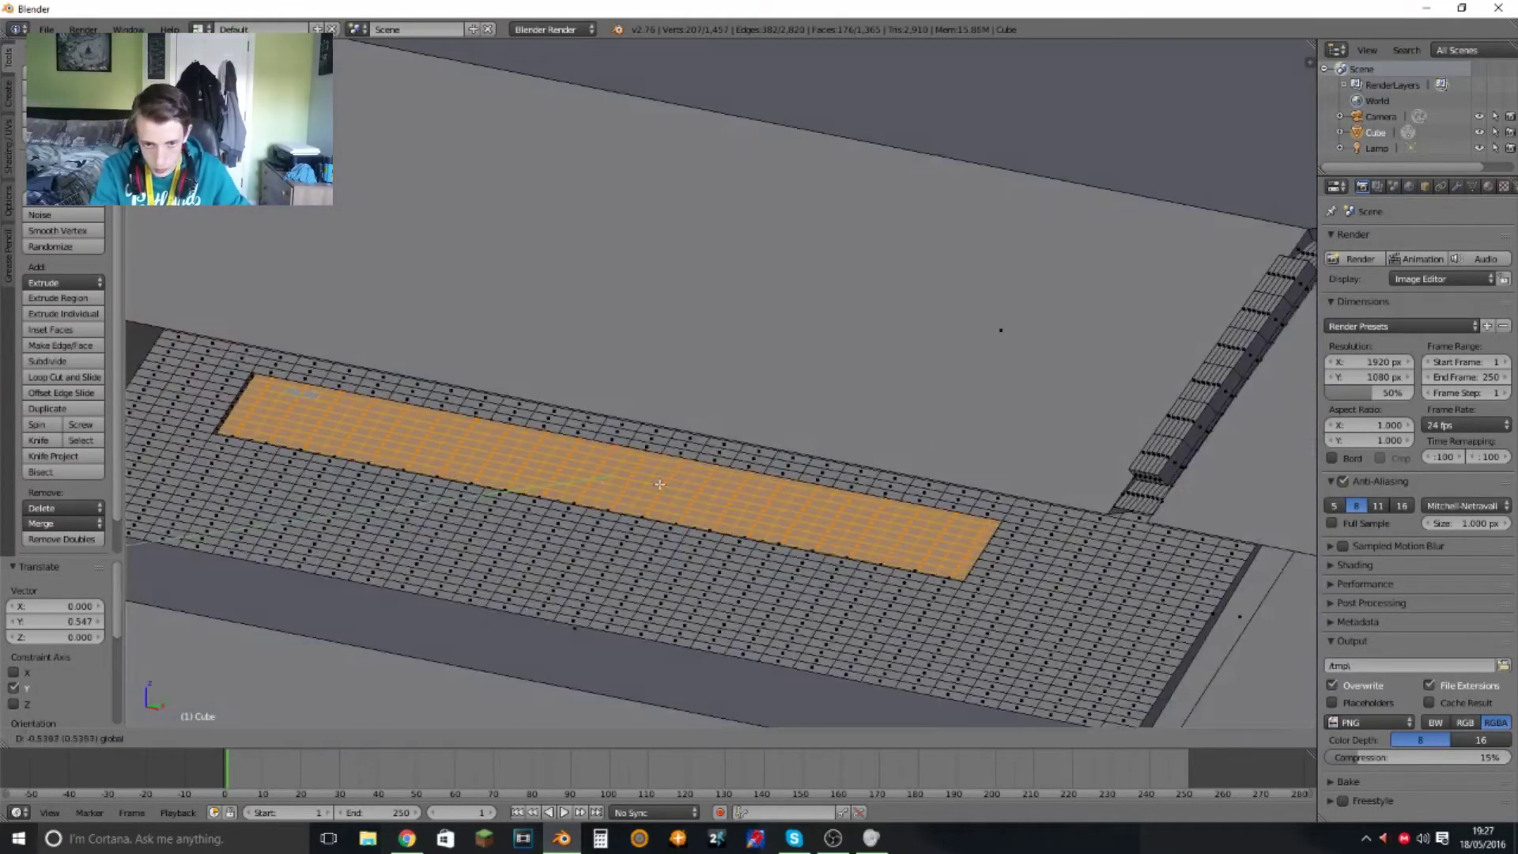
{"action": "left_click", "coordinate": [660, 484]}
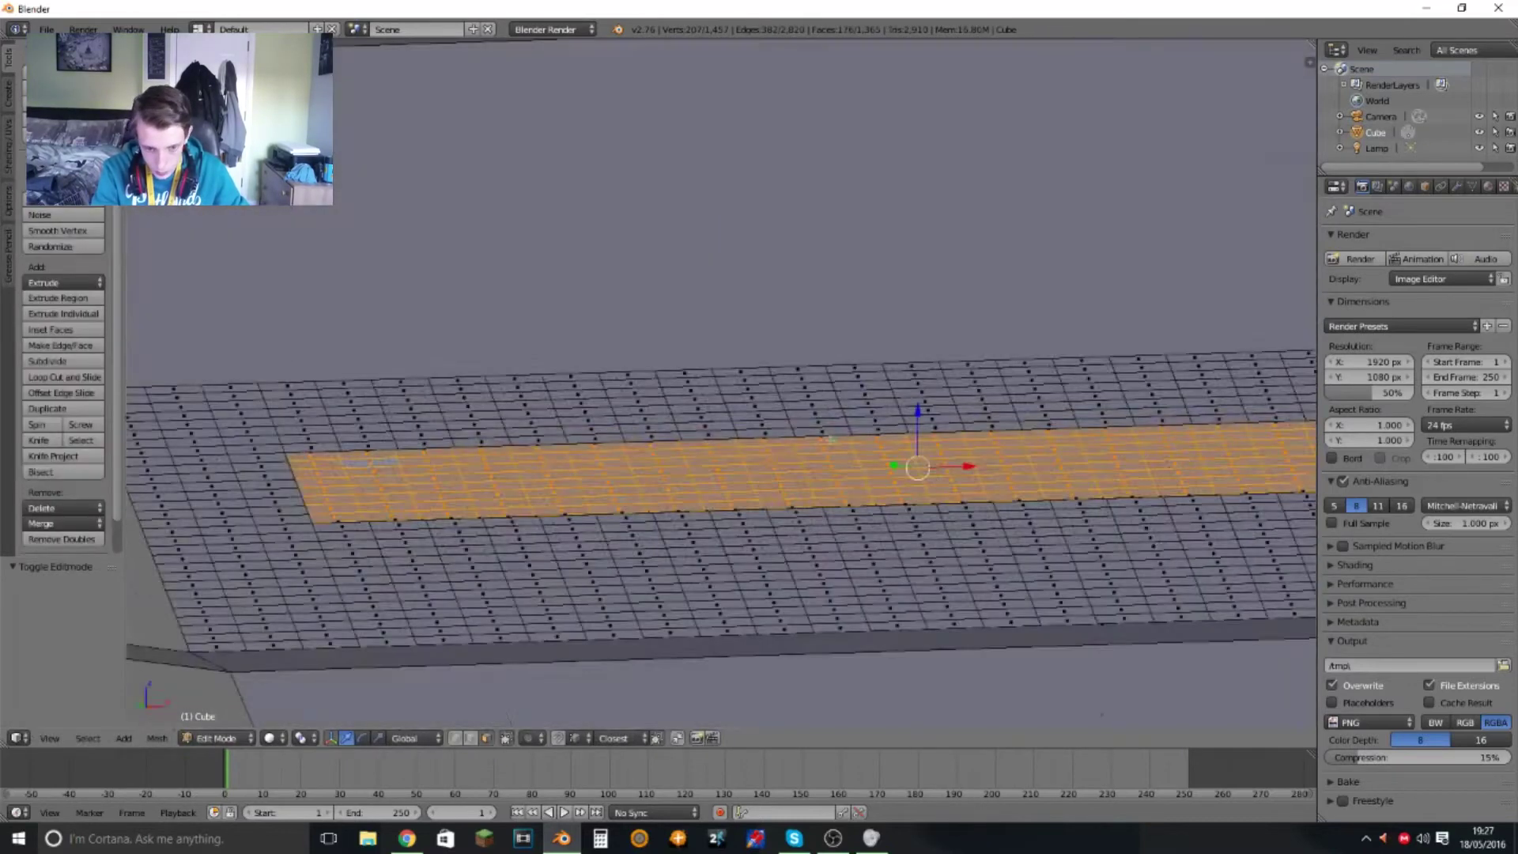
{"action": "mouse_move", "coordinate": [659, 484]}
{"action": "middle_mouse_down"}
{"action": "mouse_move", "coordinate": [951, 472]}
{"action": "mouse_move", "coordinate": [433, 438]}
{"action": "middle_mouse_up"}
{"action": "key", "text": "ctrl+z"}
{"action": "key", "text": "ctrl+z"}
{"action": "key", "text": "ctrl+z"}
{"action": "key", "text": "ctrl+z"}
{"action": "key", "text": "ctrl+z"}
{"action": "key", "text": "ctrl+z"}
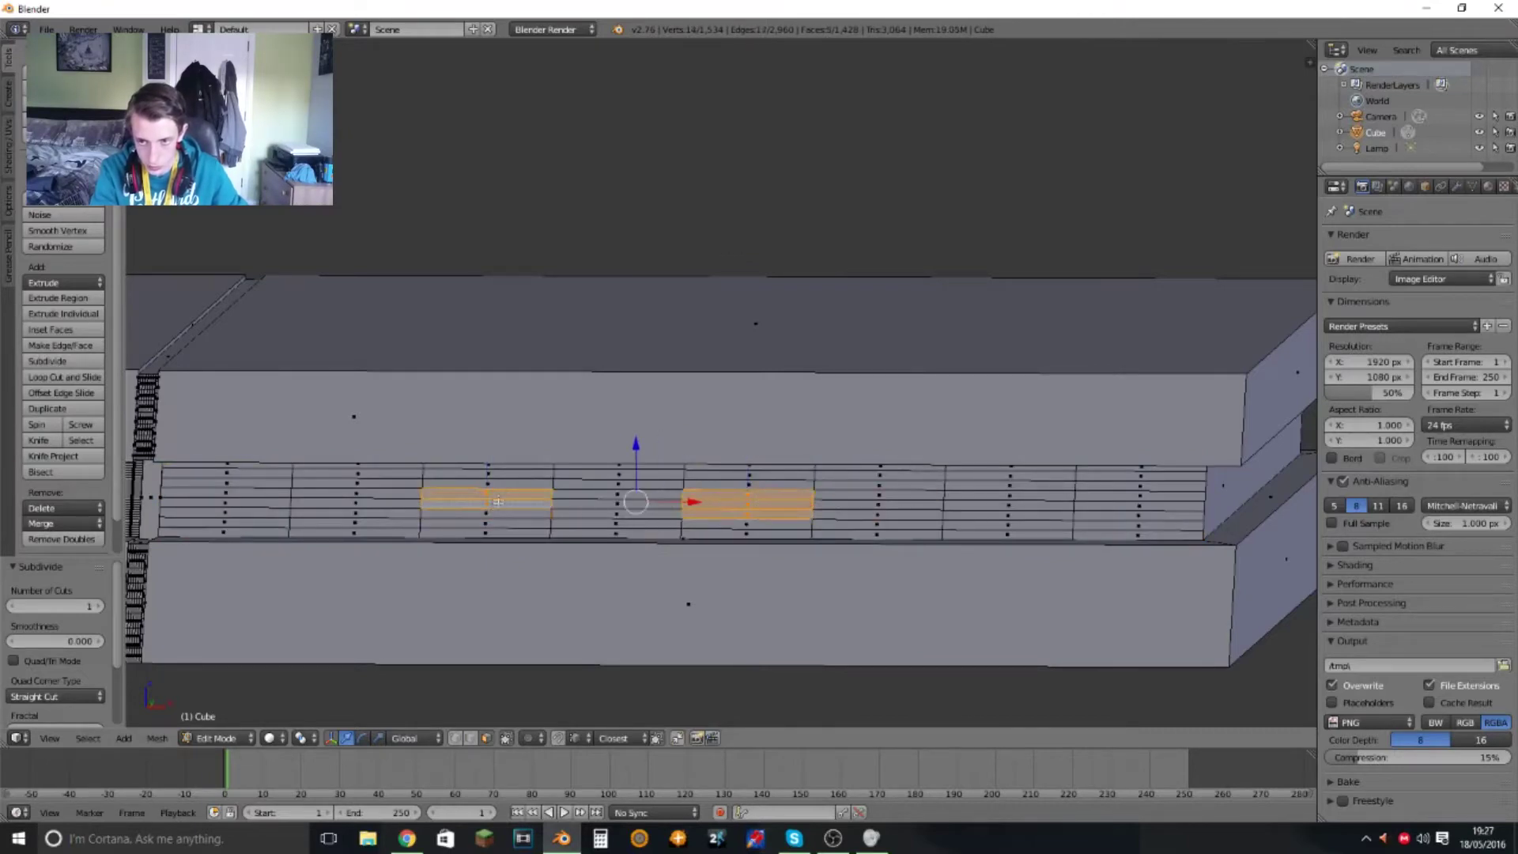
- Extrude the slot faces inward and shrink the left face to 0.616
{"action": "middle_click_drag", "start_coordinate": [498, 500], "coordinate": [553, 411]}
{"action": "key", "text": "e"}
{"action": "left_click", "coordinate": [626, 464]}
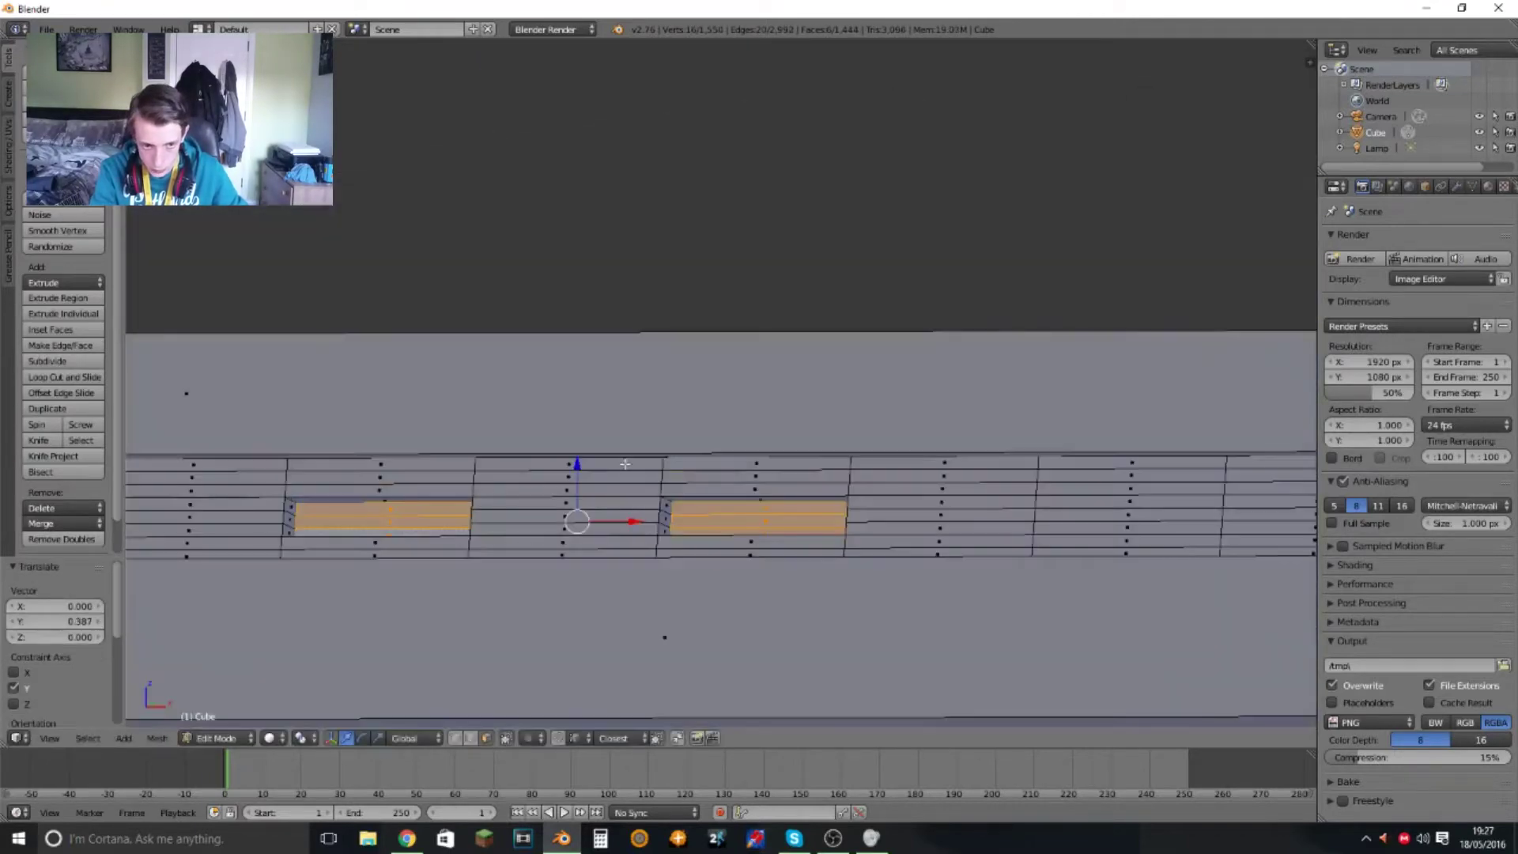
{"action": "right_click", "coordinate": [751, 480]}
{"action": "right_click", "coordinate": [472, 549]}
{"action": "middle_click_drag", "start_coordinate": [554, 506], "coordinate": [706, 540], "text": "shift"}
{"action": "left_click", "coordinate": [601, 508]}
- Scale the right slot face along X and extrude it
{"action": "right_click", "coordinate": [706, 540]}
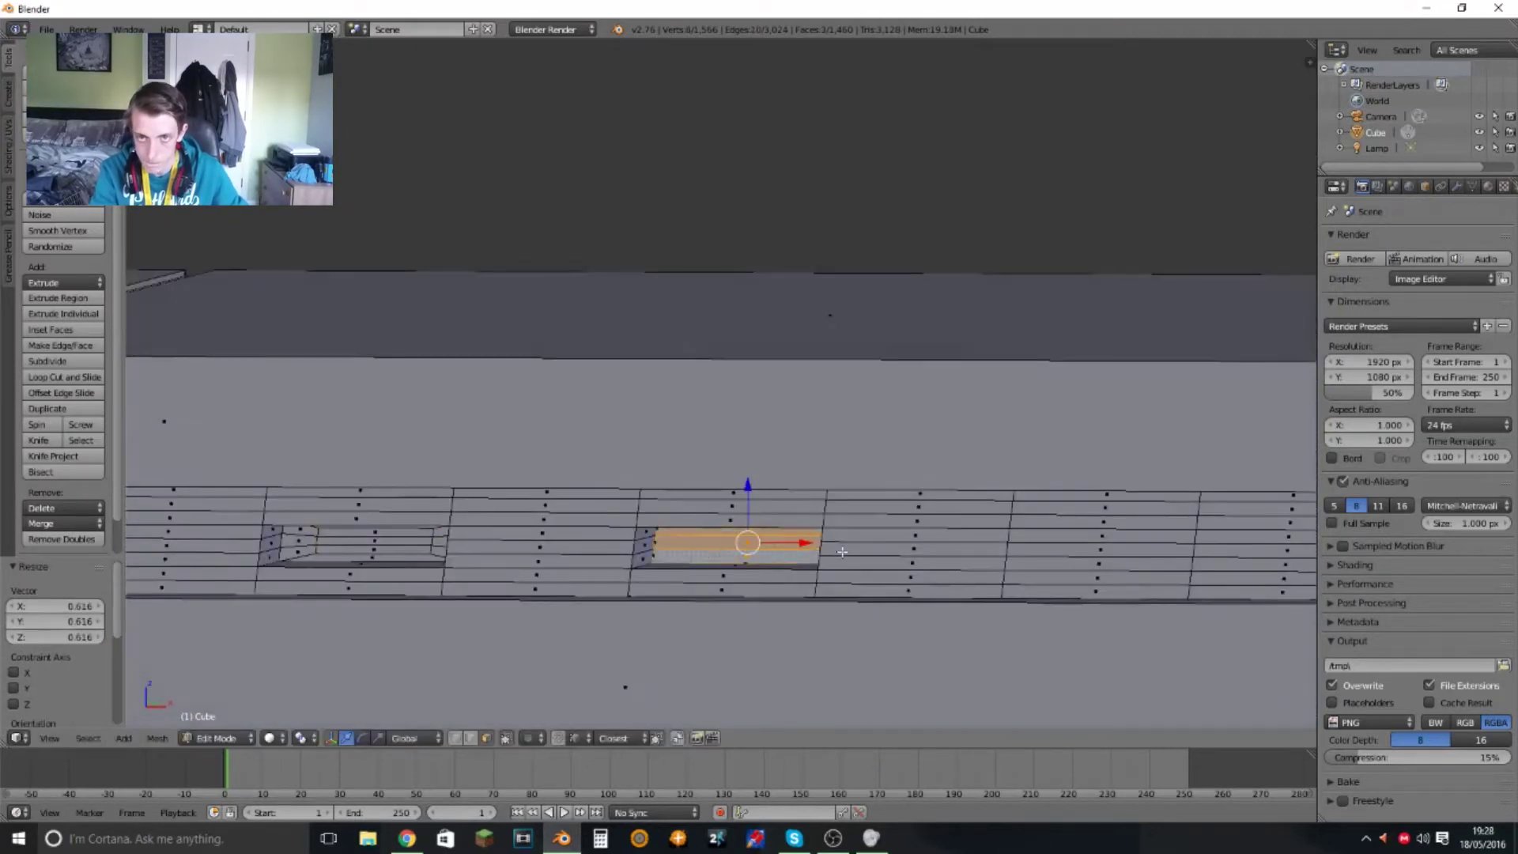
{"action": "mouse_move", "coordinate": [427, 545]}
{"action": "middle_mouse_down"}
{"action": "mouse_move", "coordinate": [544, 575]}
{"action": "mouse_move", "coordinate": [553, 506]}
{"action": "middle_mouse_up"}
{"action": "key", "text": "s"}
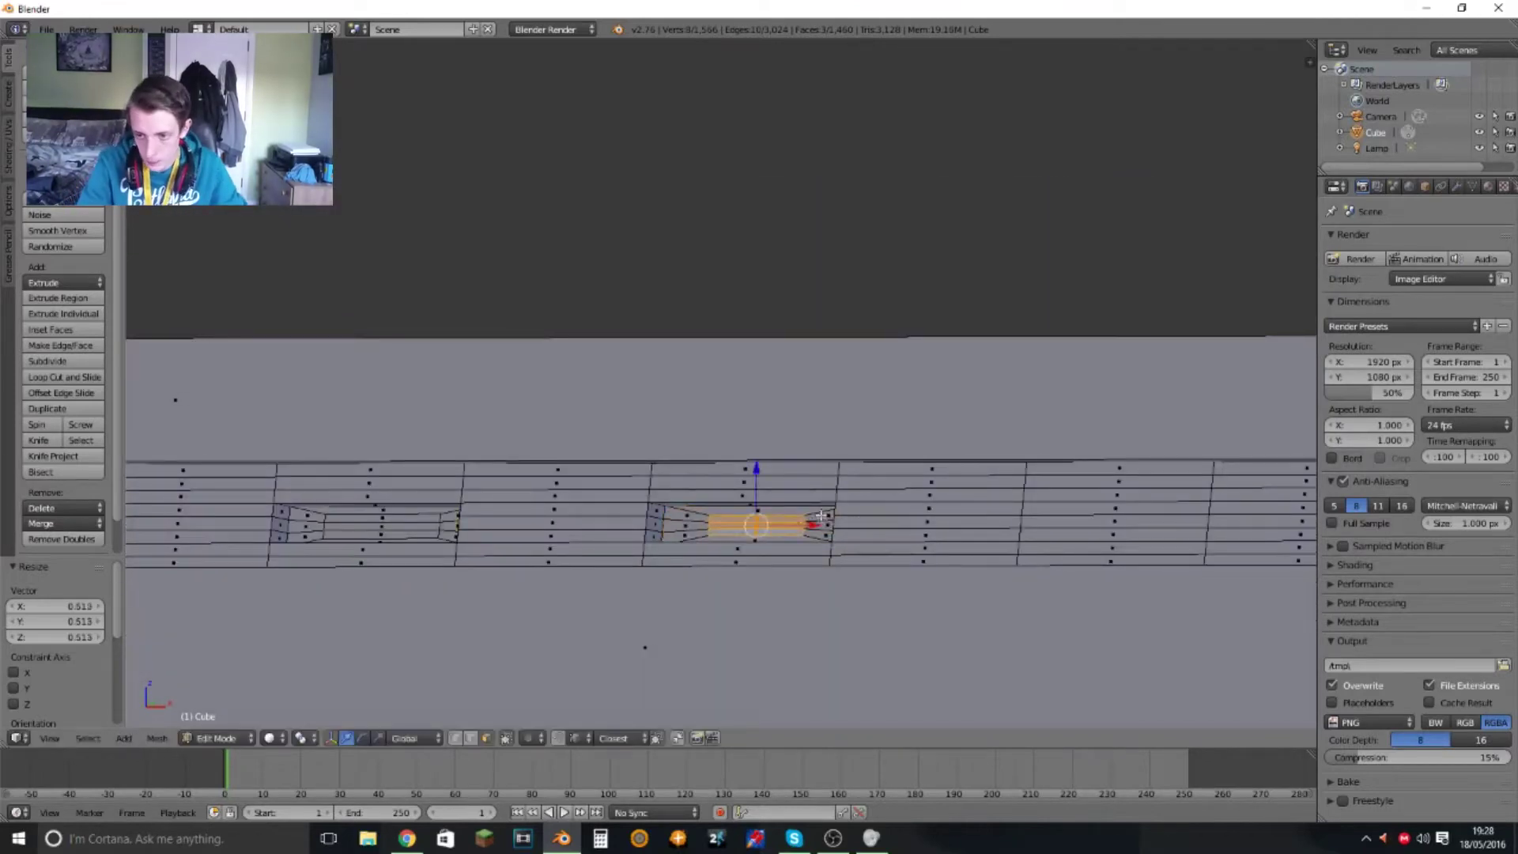
{"action": "middle_click_drag", "start_coordinate": [821, 516], "coordinate": [870, 546]}
{"action": "key", "text": "s"}
{"action": "middle_click_drag", "start_coordinate": [374, 569], "coordinate": [503, 483]}
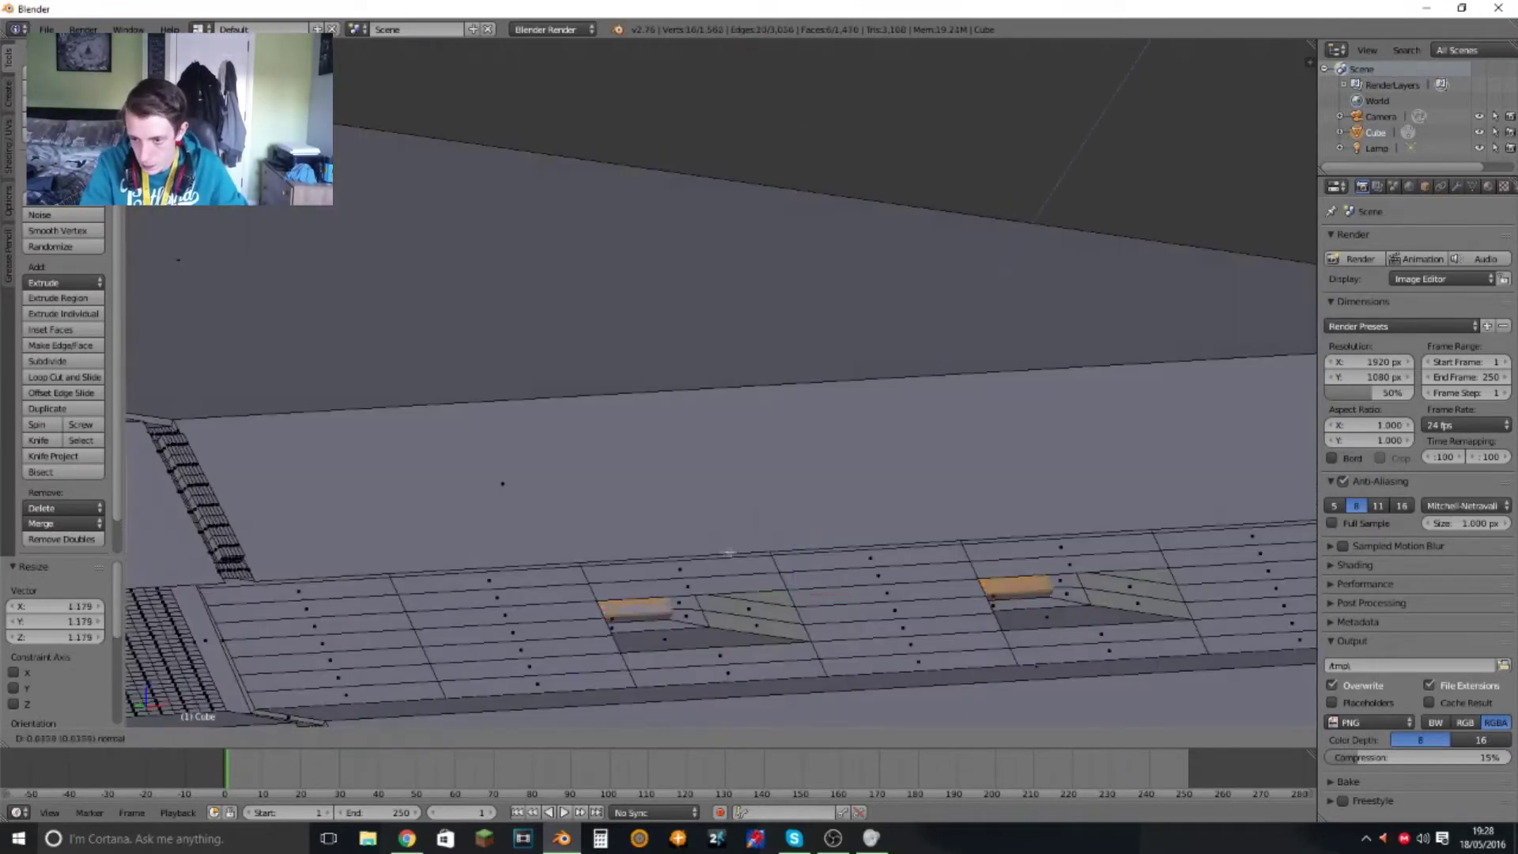
{"action": "key", "text": "e"}
{"action": "left_click", "coordinate": [820, 596]}
- In front view, slide the slot edges inward along X, then return to Object Mode
{"action": "key", "text": "Tab"}
{"action": "key", "text": "Tab"}
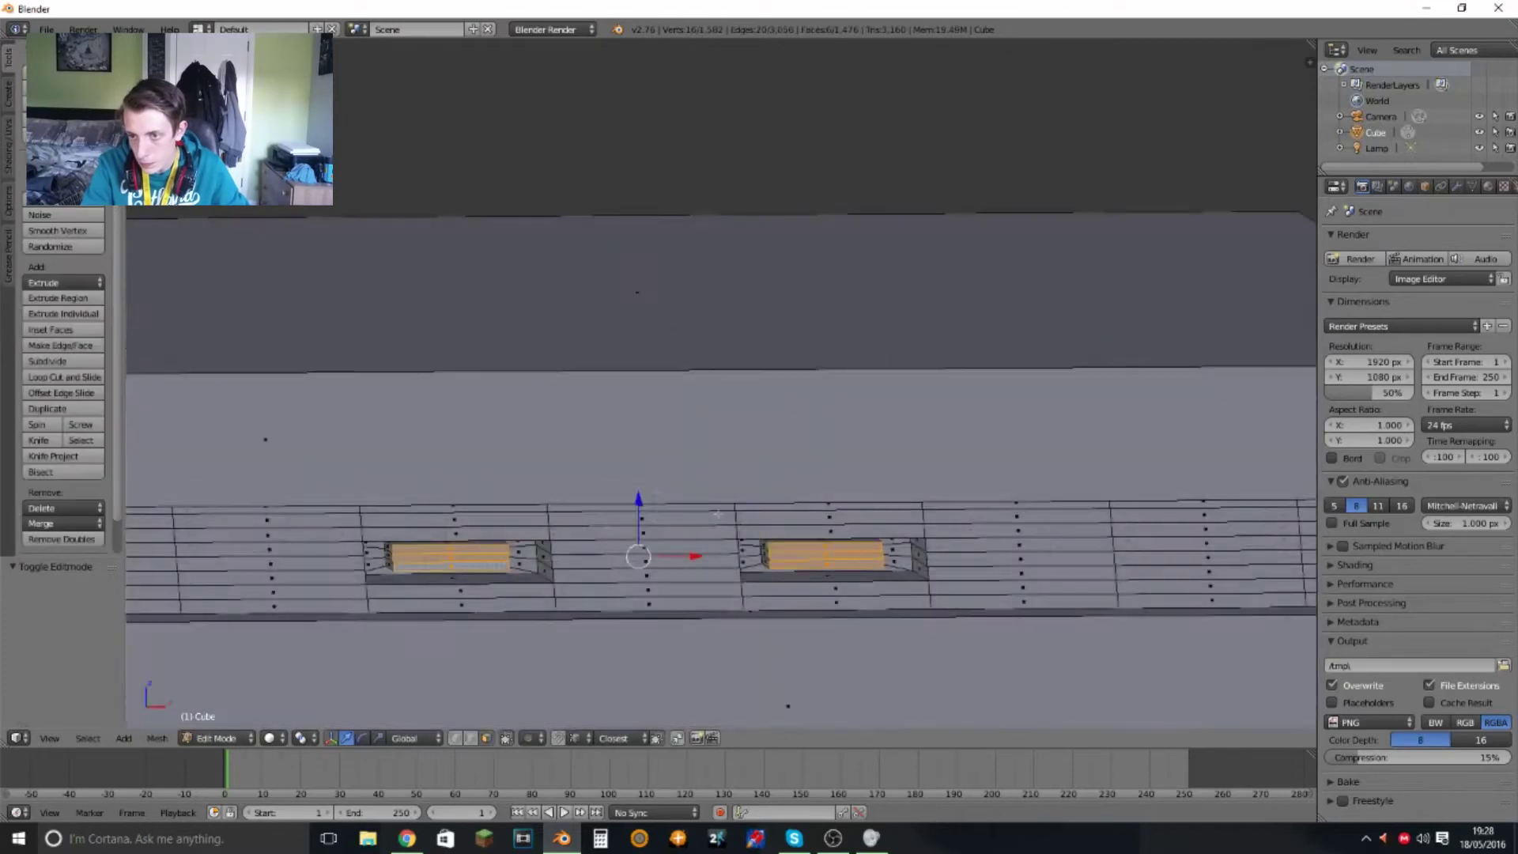
{"action": "middle_click_drag", "start_coordinate": [638, 554], "coordinate": [733, 502]}
{"action": "key", "text": "KP_1"}
{"action": "right_click", "coordinate": [714, 503], "text": "shift"}
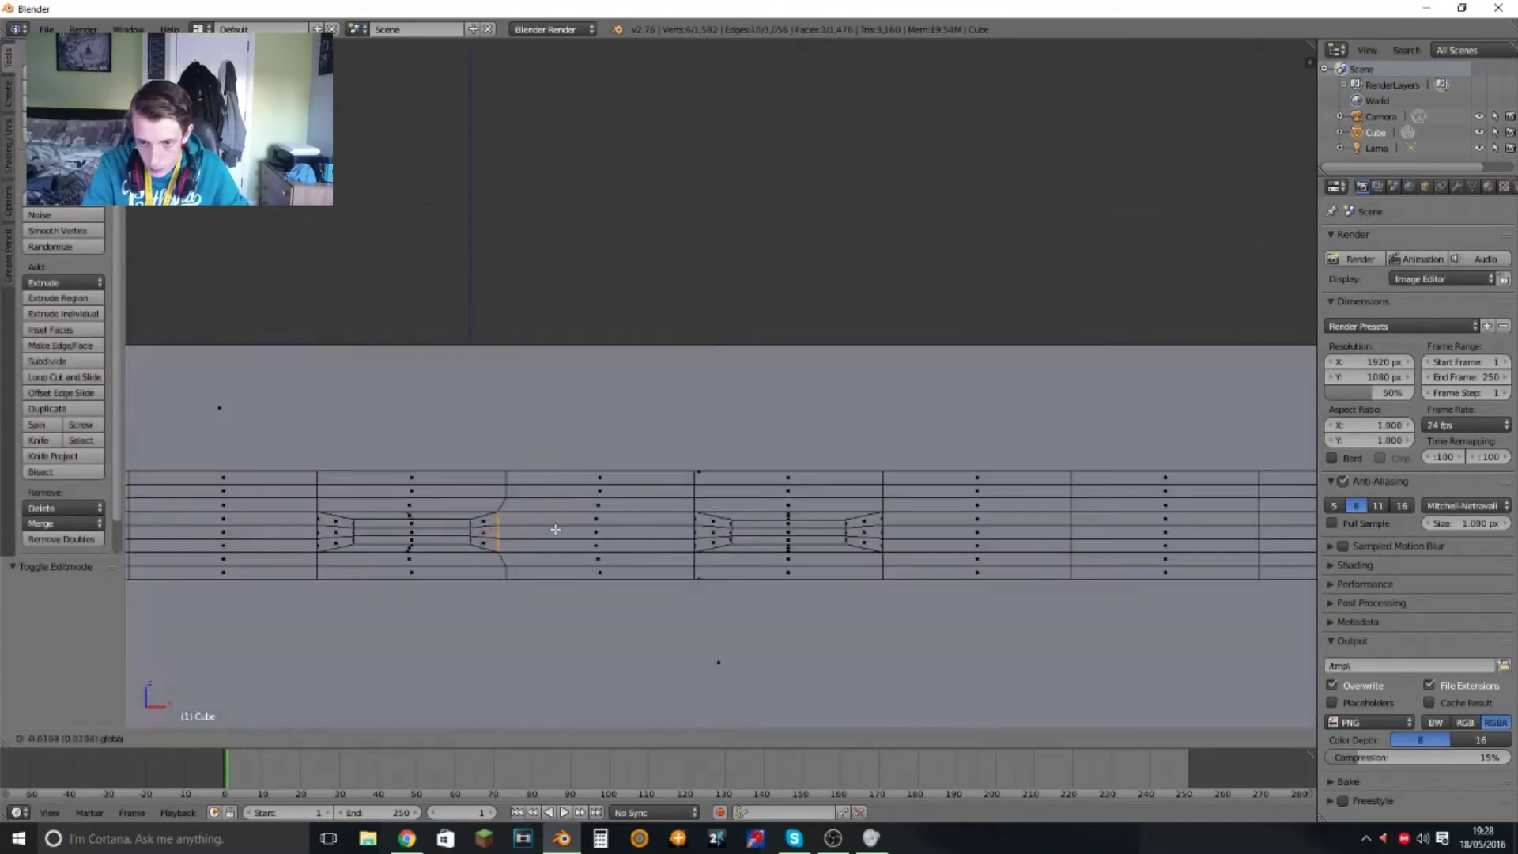
{"action": "left_click", "coordinate": [556, 529]}
{"action": "middle_click_drag", "start_coordinate": [555, 529], "coordinate": [369, 547]}
{"action": "key", "text": "KP_1"}
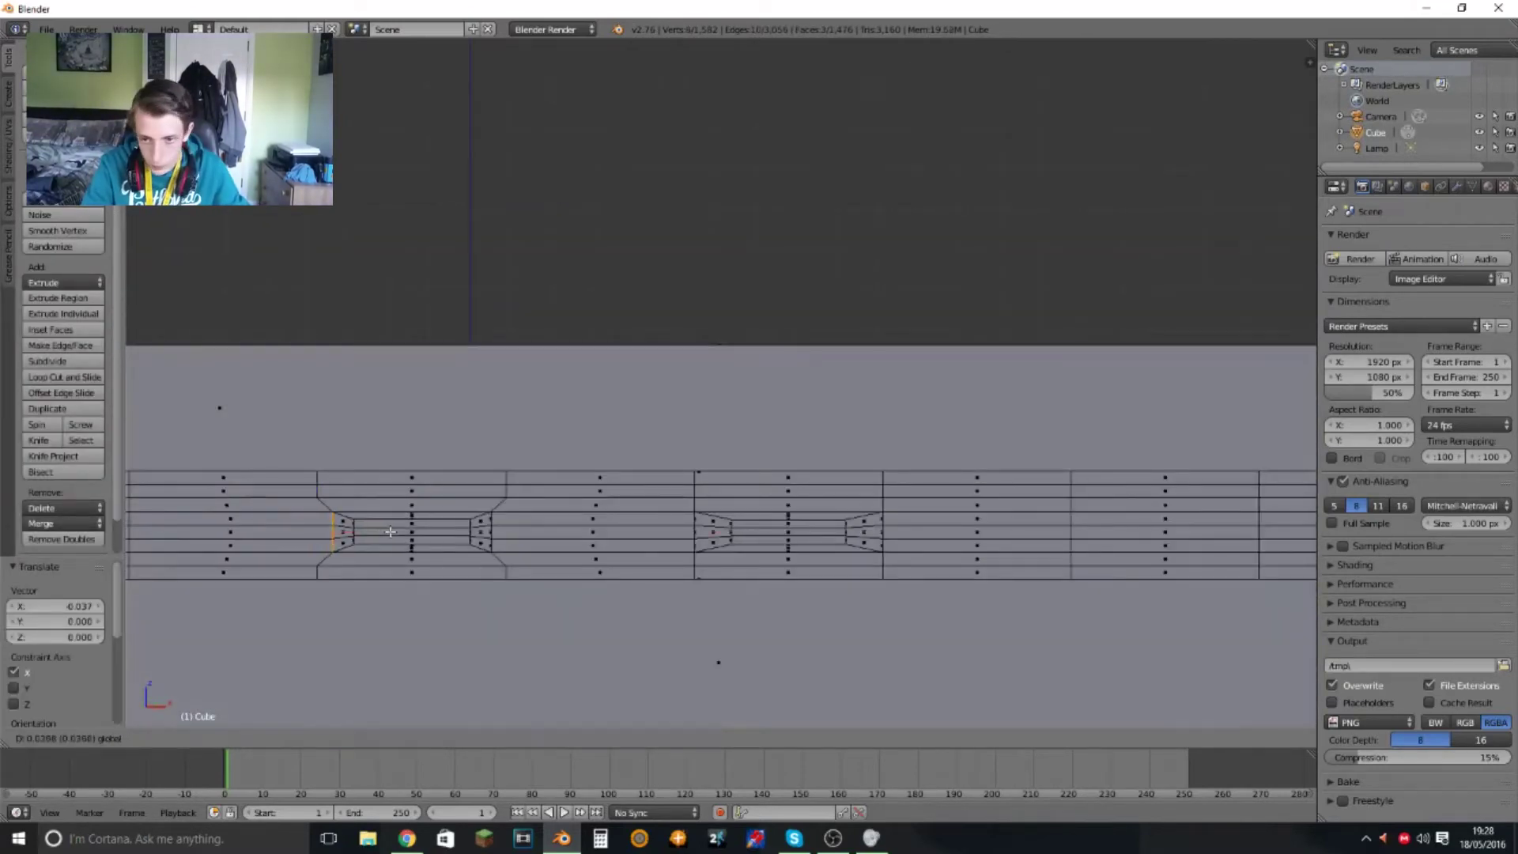
{"action": "left_click", "coordinate": [390, 531]}
{"action": "key", "text": "Tab"}
{"action": "mouse_move", "coordinate": [525, 577]}
{"action": "middle_mouse_down"}
{"action": "mouse_move", "coordinate": [691, 552]}
{"action": "mouse_move", "coordinate": [779, 504]}
{"action": "middle_mouse_up"}
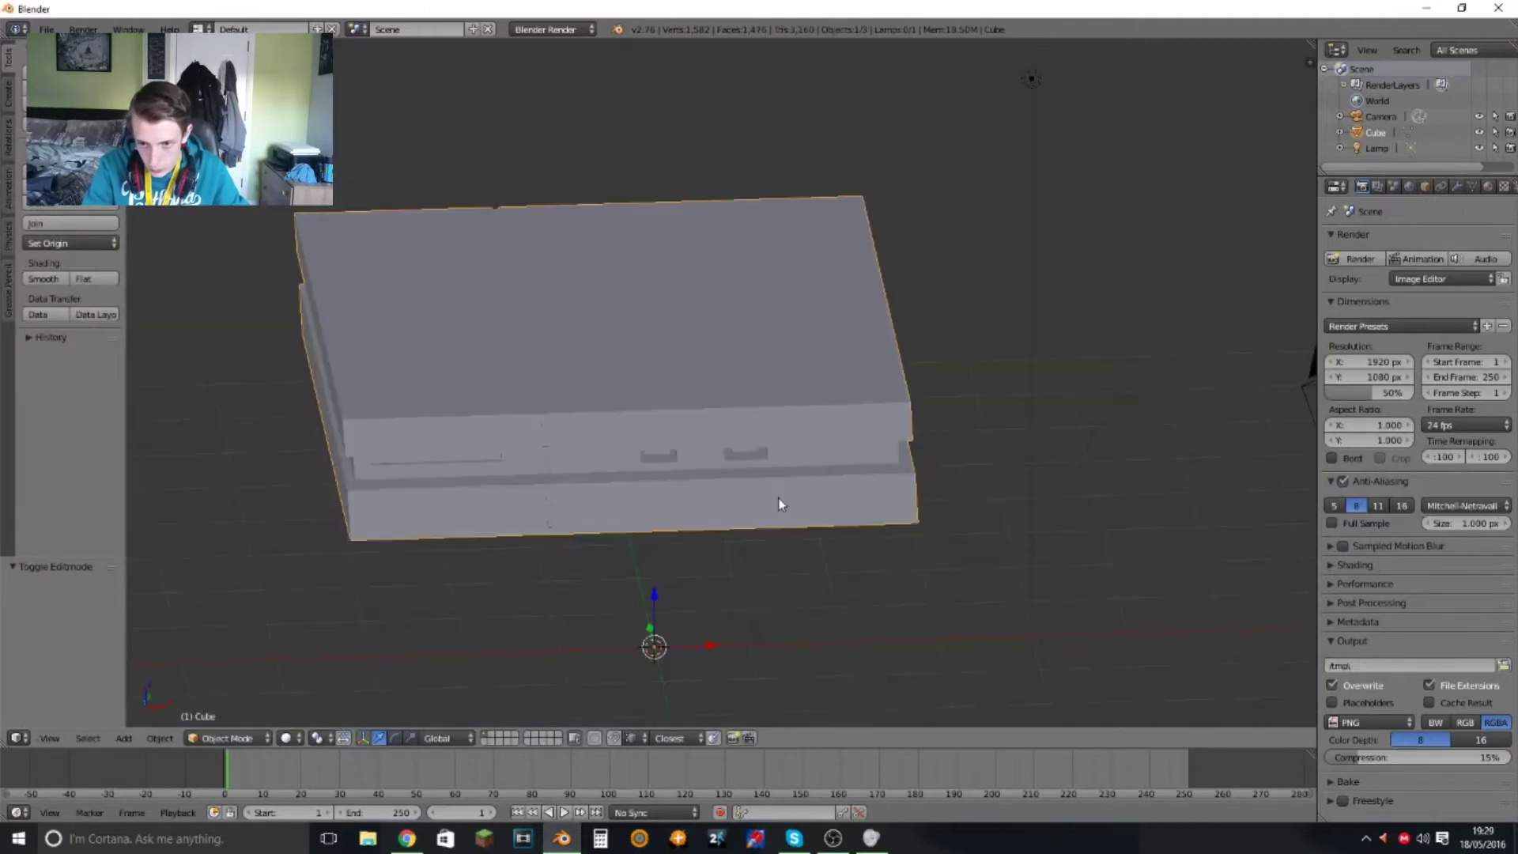
- Set the render engine to Cycles and add a new material, Material.001, to the console
{"action": "middle_click_drag", "start_coordinate": [554, 510], "coordinate": [776, 612]}
{"action": "scroll", "coordinate": [931, 532], "scroll_direction": "down", "scroll_amount": 2}
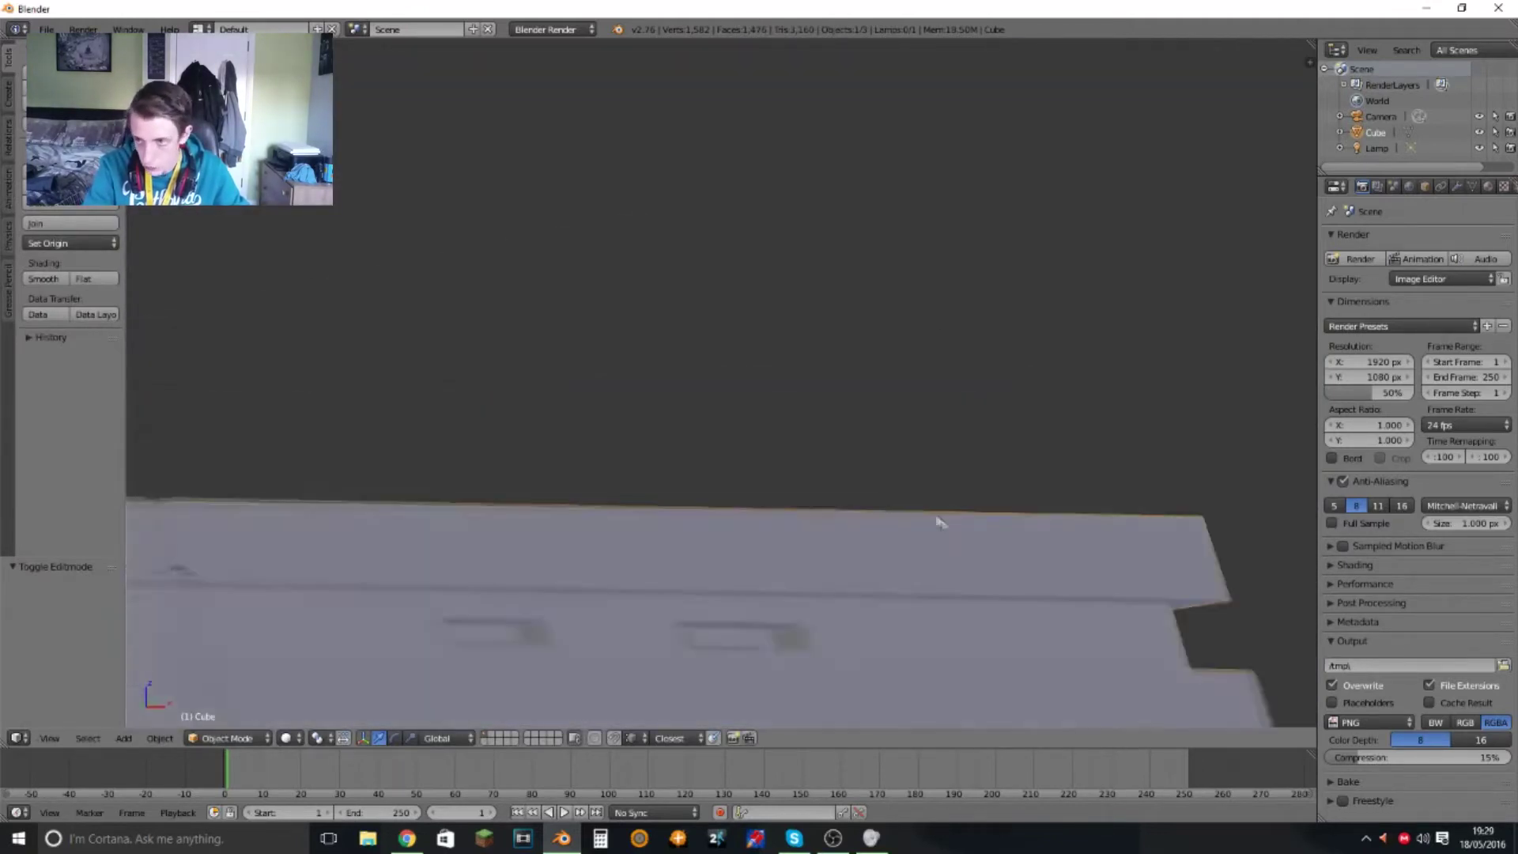
{"action": "scroll", "coordinate": [929, 523], "scroll_direction": "down", "scroll_amount": 3}
{"action": "scroll", "coordinate": [870, 554], "scroll_direction": "down", "scroll_amount": 5}
{"action": "scroll", "coordinate": [850, 534], "scroll_direction": "up", "scroll_amount": 5}
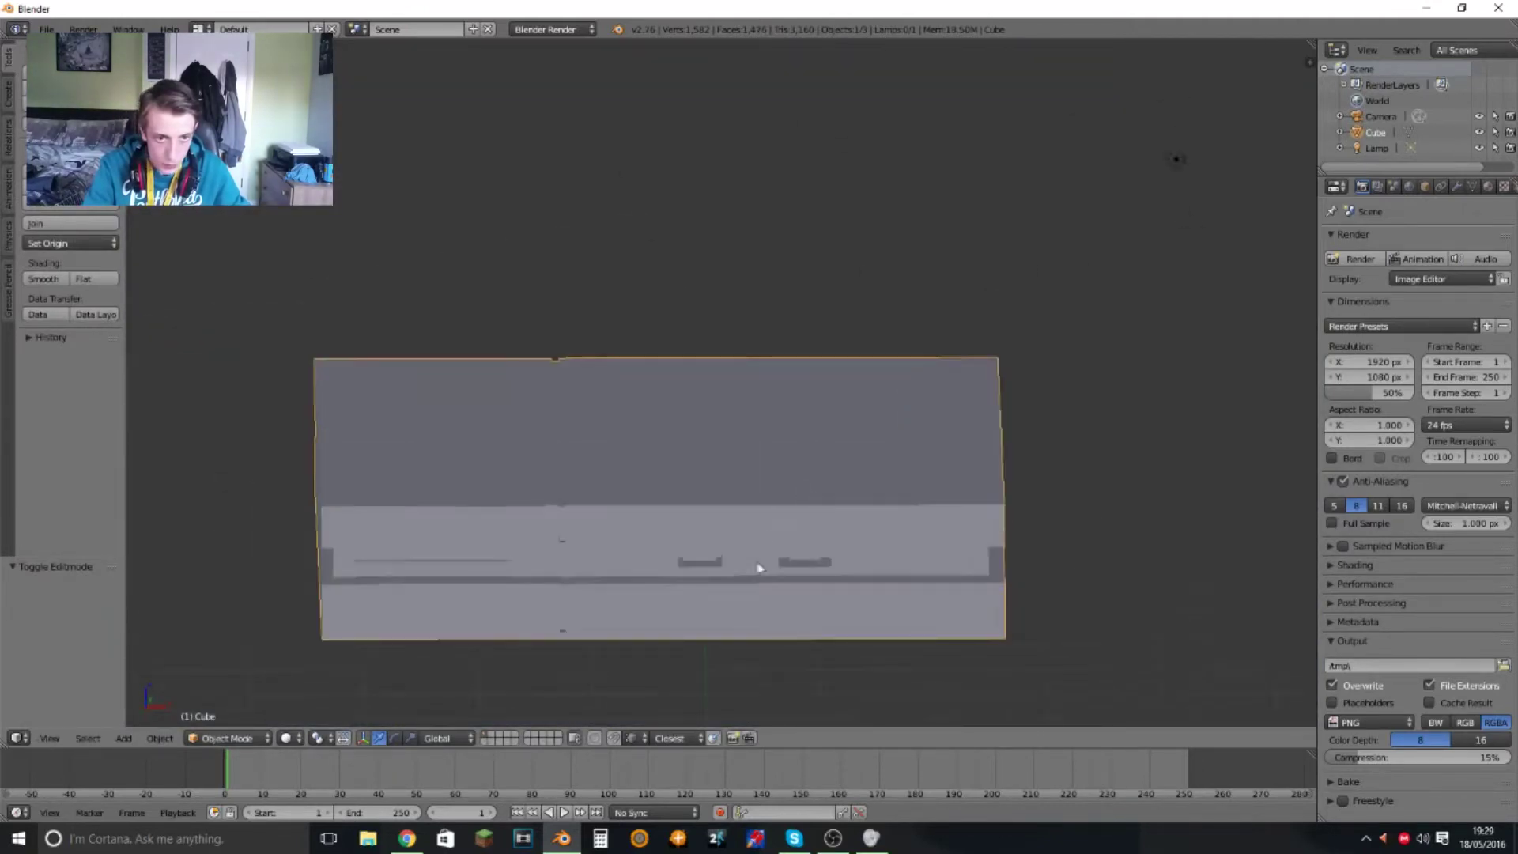
{"action": "middle_click_drag", "start_coordinate": [850, 534], "coordinate": [793, 421]}
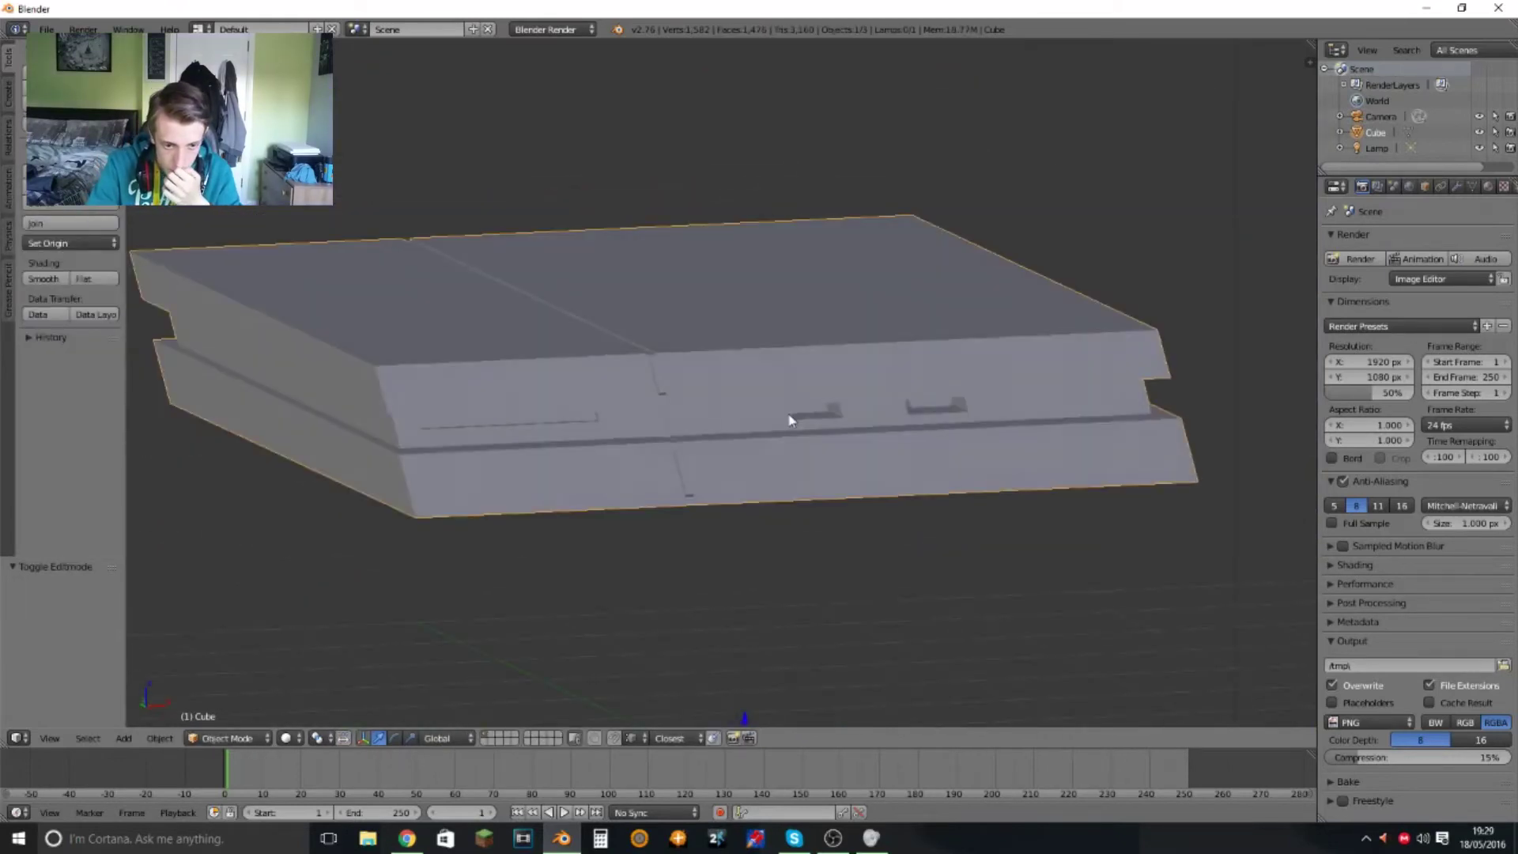
{"action": "middle_click_drag", "start_coordinate": [791, 421], "coordinate": [791, 490]}
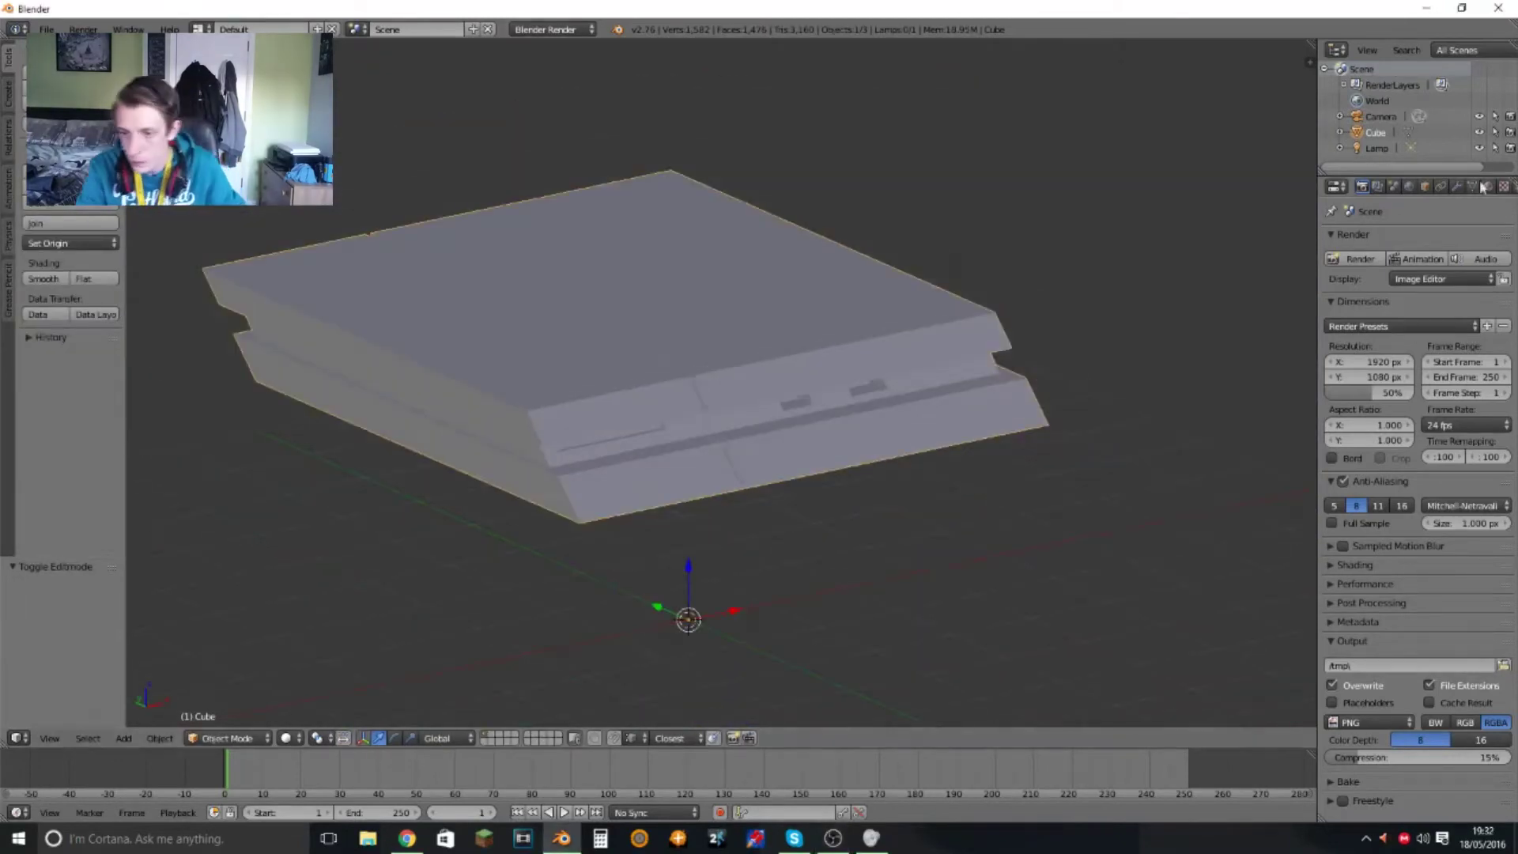
{"action": "left_click", "coordinate": [552, 29]}
{"action": "left_click", "coordinate": [1489, 188]}
{"action": "left_click", "coordinate": [1395, 292]}
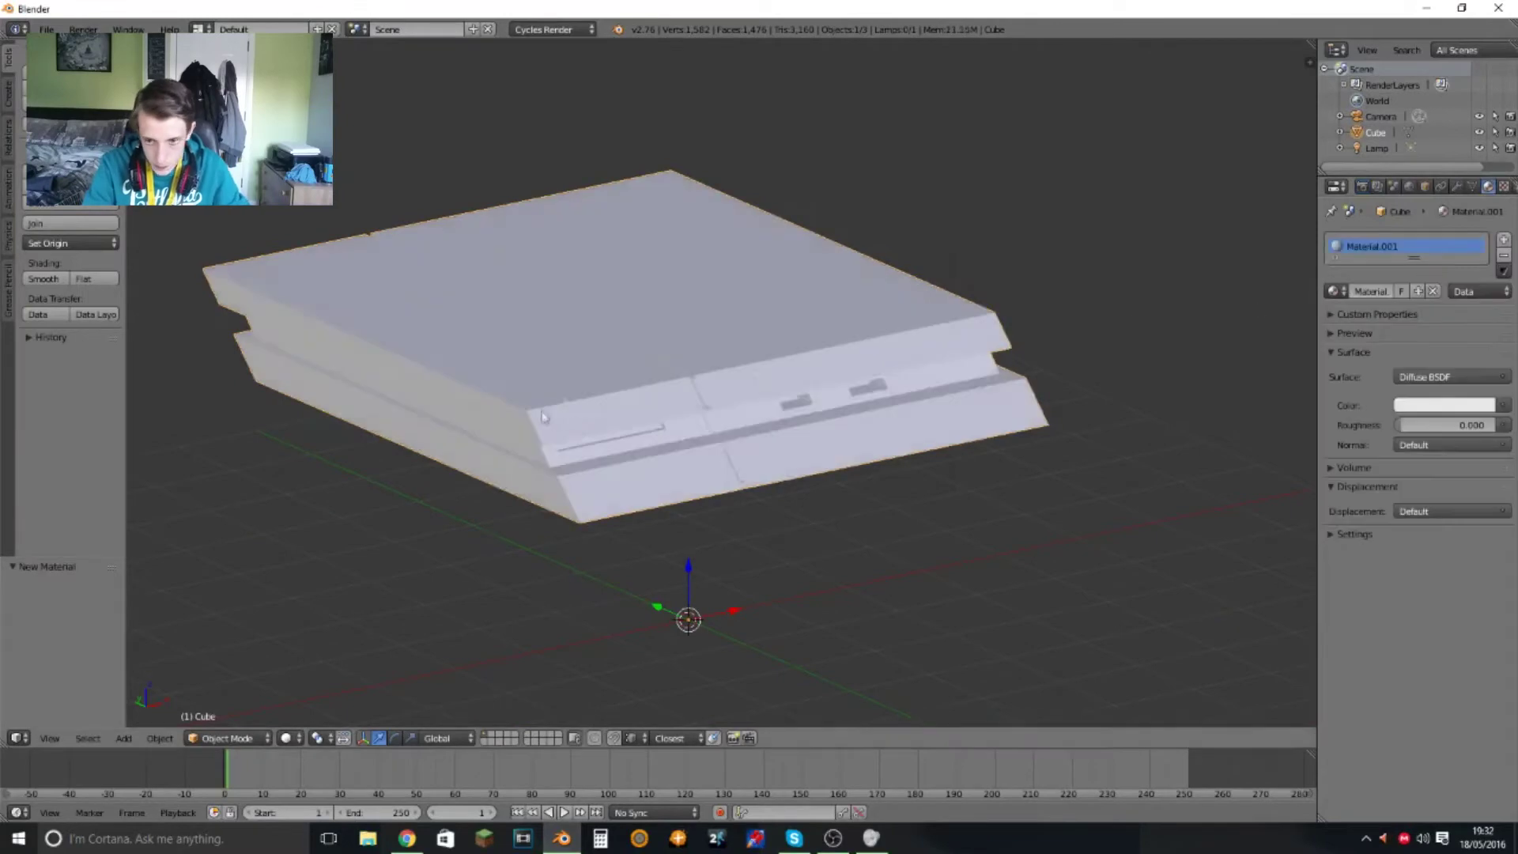
{"action": "left_click", "coordinate": [1444, 405]}
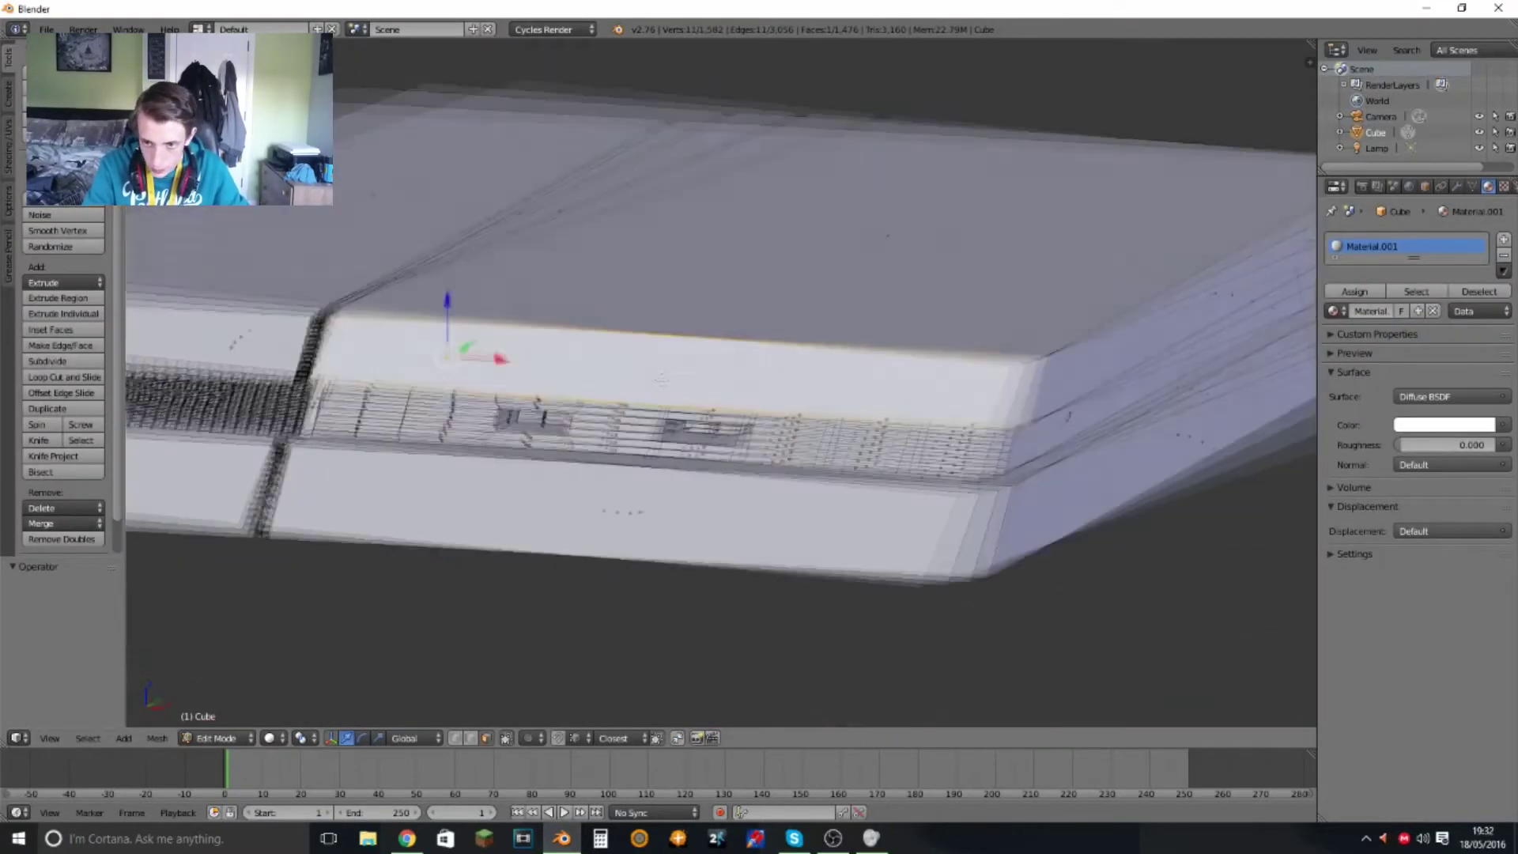
- Delete the top band faces and fill the gap with a new face
{"action": "key", "text": "x"}
{"action": "left_click", "coordinate": [535, 405]}
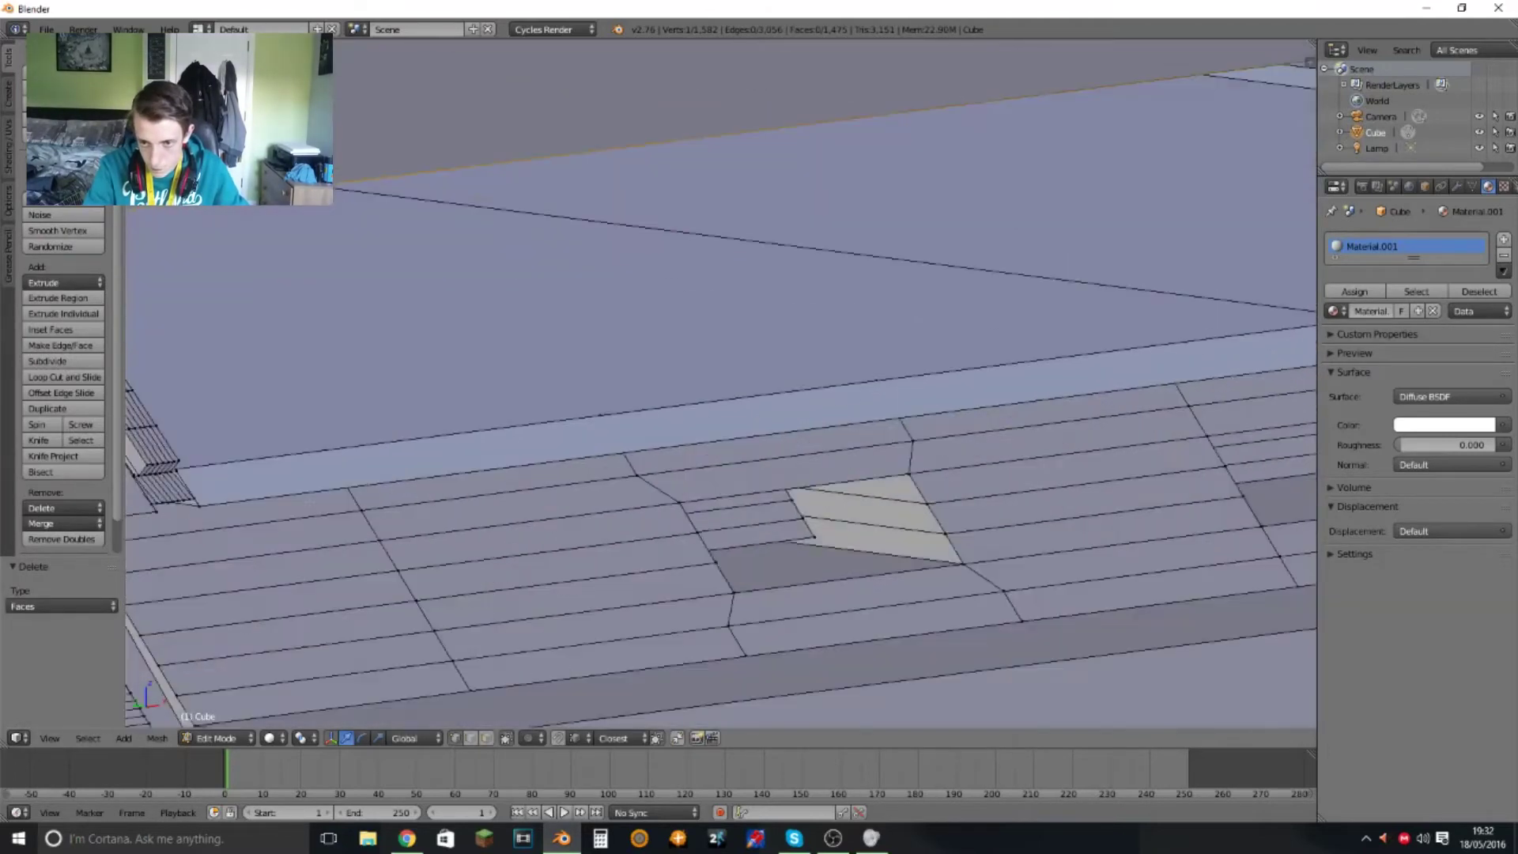
{"action": "mouse_move", "coordinate": [311, 368]}
{"action": "middle_mouse_down"}
{"action": "mouse_move", "coordinate": [462, 679]}
{"action": "mouse_move", "coordinate": [443, 420]}
{"action": "middle_mouse_up"}
{"action": "key", "text": "f"}
{"action": "scroll", "coordinate": [443, 419], "scroll_direction": "up", "scroll_amount": 4}
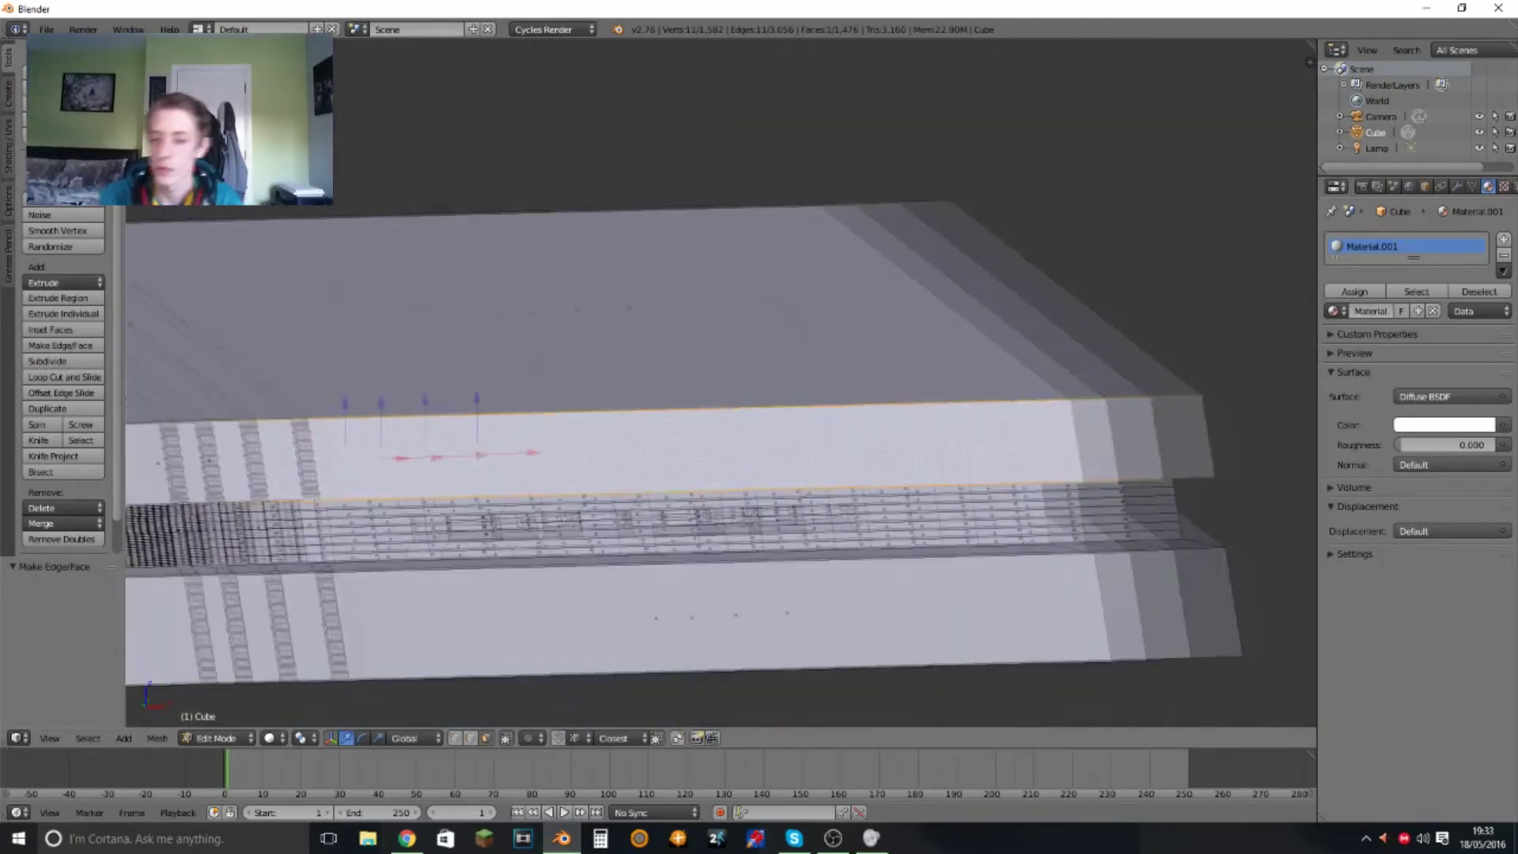
{"action": "middle_click_drag", "start_coordinate": [443, 420], "coordinate": [838, 470]}
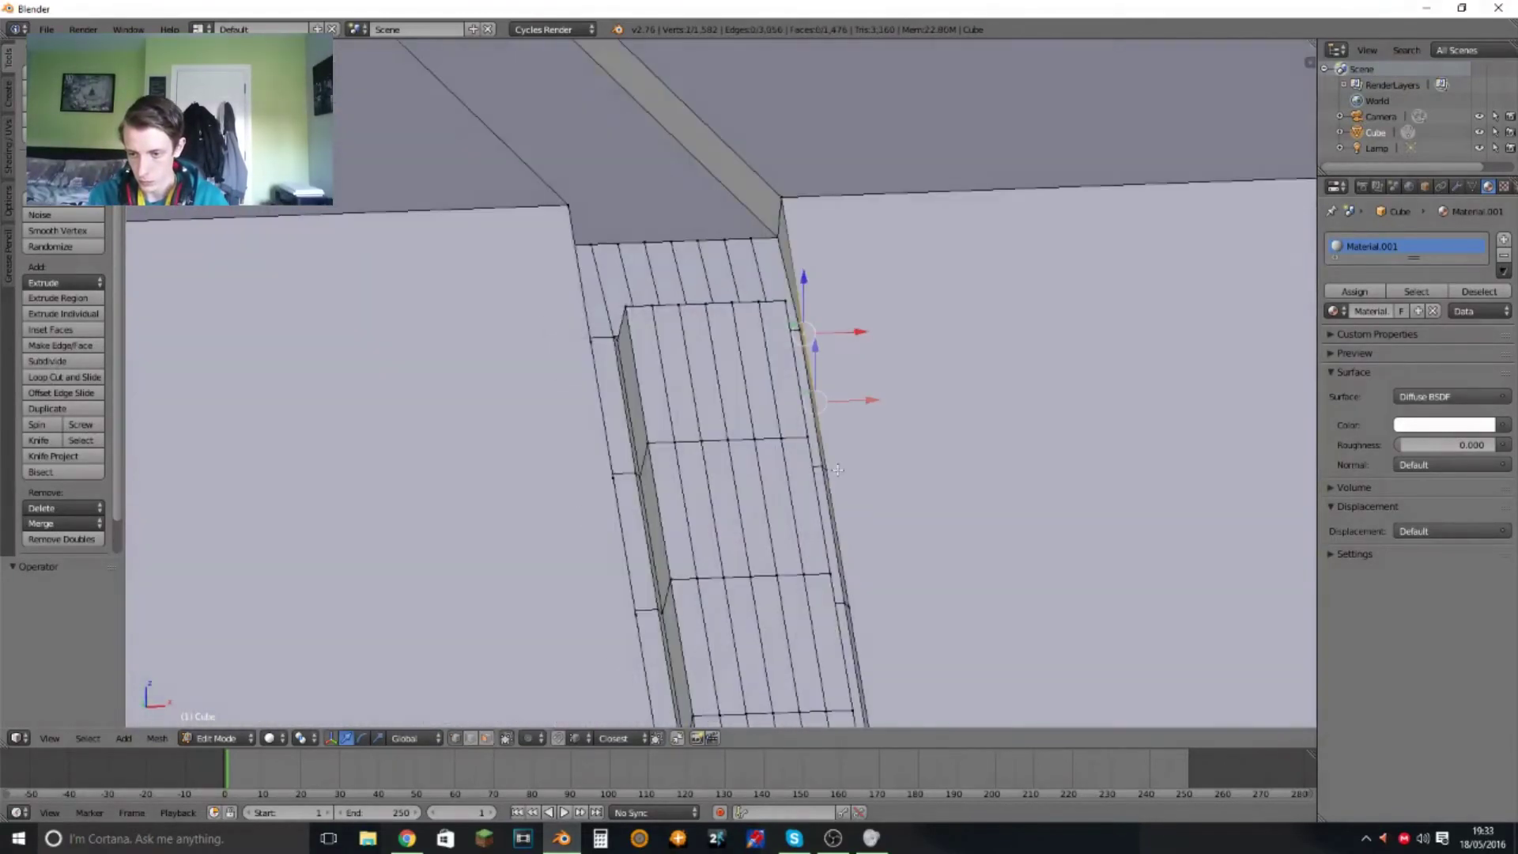
{"action": "scroll", "coordinate": [837, 470], "scroll_direction": "down", "scroll_amount": 2}
{"action": "middle_click_drag", "start_coordinate": [837, 469], "coordinate": [791, 356]}
{"action": "scroll", "coordinate": [791, 356], "scroll_direction": "up", "scroll_amount": 2}
- Delete a stray vertex and join two corner vertices with an edge
{"action": "key", "text": "x"}
{"action": "left_click", "coordinate": [949, 471]}
{"action": "mouse_move", "coordinate": [949, 471]}
{"action": "middle_mouse_down"}
{"action": "mouse_move", "coordinate": [933, 506]}
{"action": "mouse_move", "coordinate": [907, 273]}
{"action": "middle_mouse_up"}
{"action": "scroll", "coordinate": [933, 506], "scroll_direction": "up", "scroll_amount": 3}
{"action": "left_click", "coordinate": [941, 301], "text": "shift"}
{"action": "key", "text": "f"}
- Select the edge path around each remaining hole and fill it with faces
{"action": "right_click", "coordinate": [1075, 287], "text": "ctrl"}
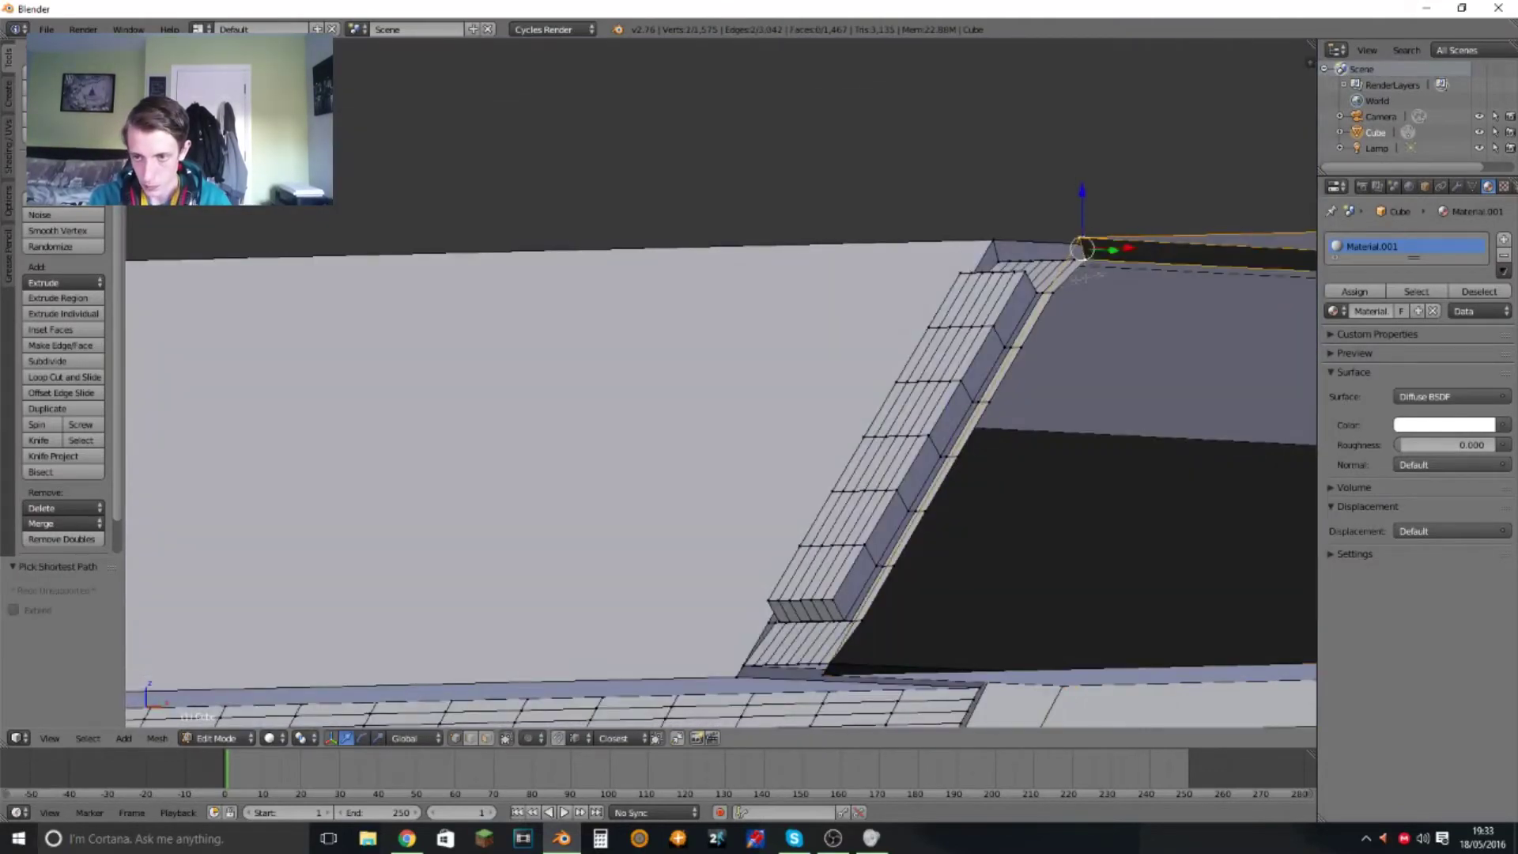
{"action": "mouse_move", "coordinate": [892, 609]}
{"action": "middle_mouse_down"}
{"action": "mouse_move", "coordinate": [791, 554]}
{"action": "mouse_move", "coordinate": [712, 396]}
{"action": "middle_mouse_up"}
{"action": "key", "text": "f"}
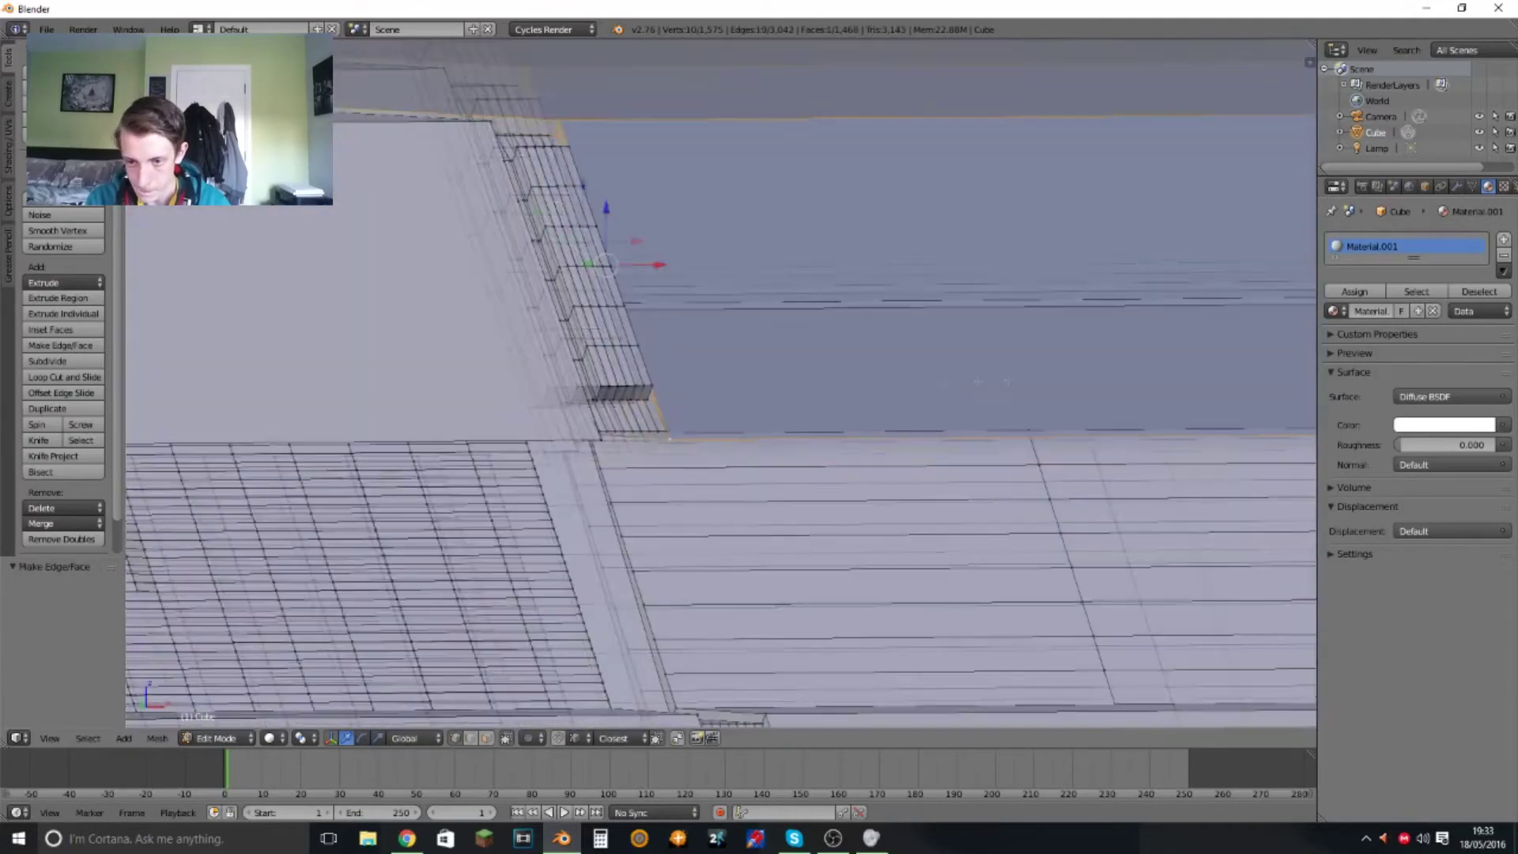
{"action": "mouse_move", "coordinate": [695, 169]}
{"action": "middle_mouse_down"}
{"action": "mouse_move", "coordinate": [597, 153]}
{"action": "mouse_move", "coordinate": [1070, 203]}
{"action": "mouse_move", "coordinate": [974, 249]}
{"action": "mouse_move", "coordinate": [711, 316]}
{"action": "middle_mouse_up"}
{"action": "key", "text": "f"}
{"action": "scroll", "coordinate": [712, 316], "scroll_direction": "down", "scroll_amount": 3}
- Subdivide the new face into strips and slide the two right-end faces along X
{"action": "left_click", "coordinate": [55, 362]}
{"action": "right_click", "coordinate": [1058, 393]}
{"action": "middle_click_drag", "start_coordinate": [1058, 393], "coordinate": [767, 359]}
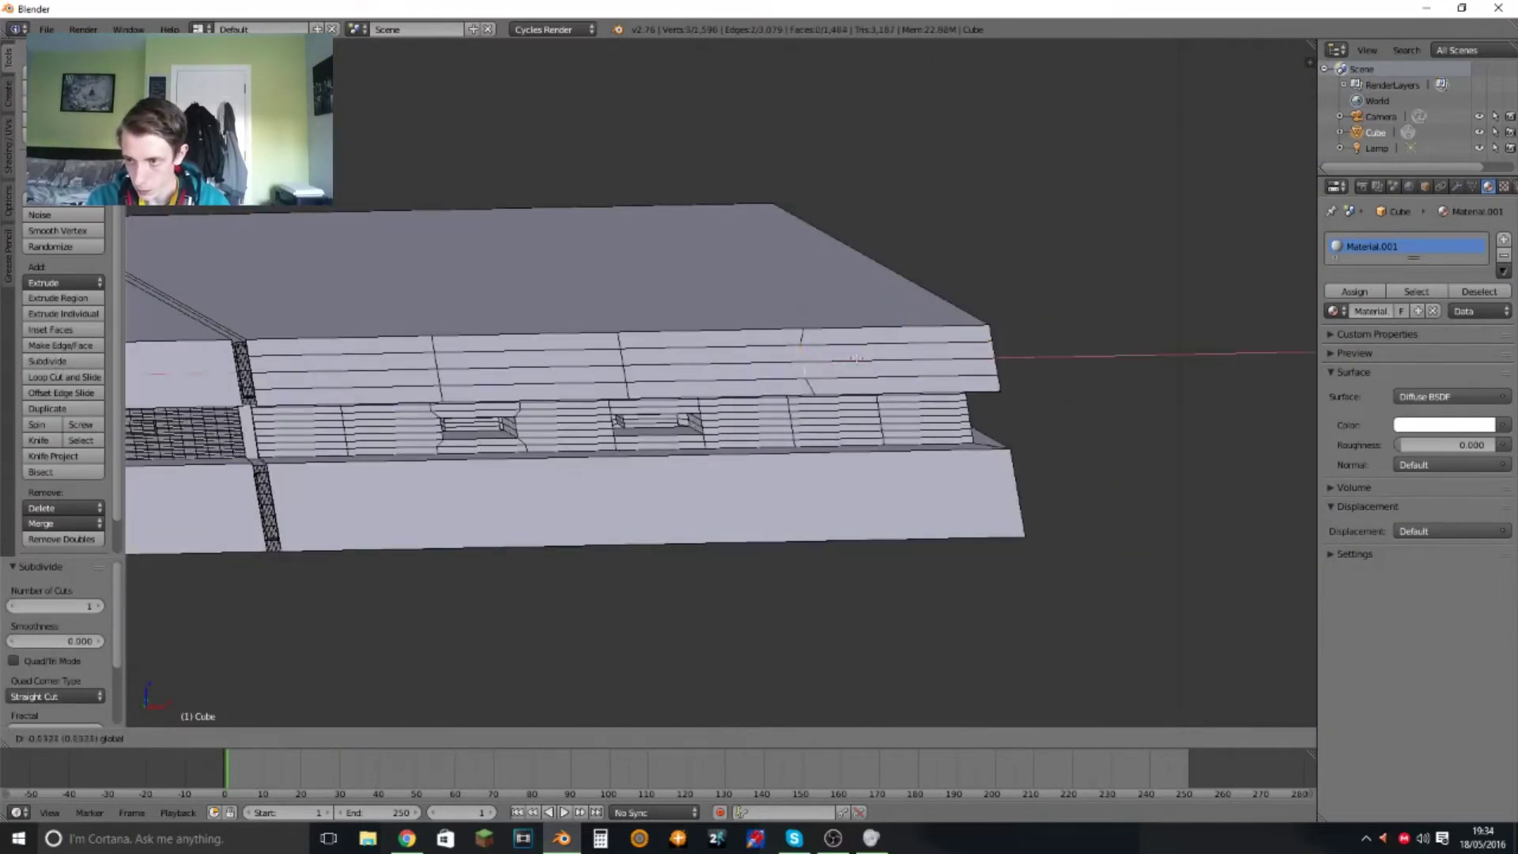
{"action": "left_click", "coordinate": [860, 590]}
- Drive the material colour with an Image Texture using the logo image from the sony folder
{"action": "left_click", "coordinate": [1503, 424]}
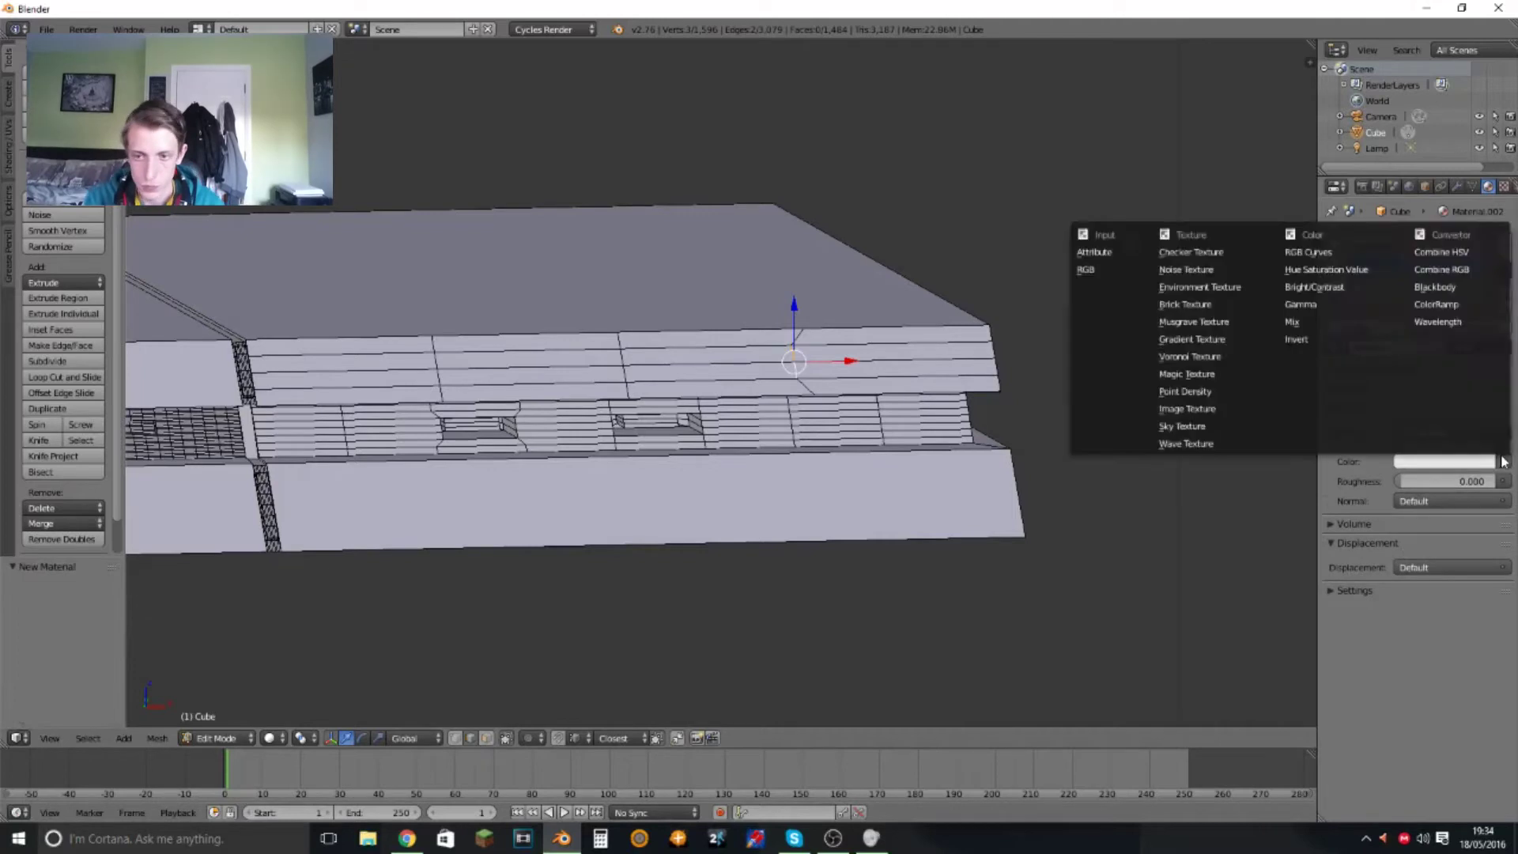
{"action": "left_click", "coordinate": [1170, 424]}
{"action": "left_click", "coordinate": [1471, 494]}
{"action": "left_click", "coordinate": [52, 358]}
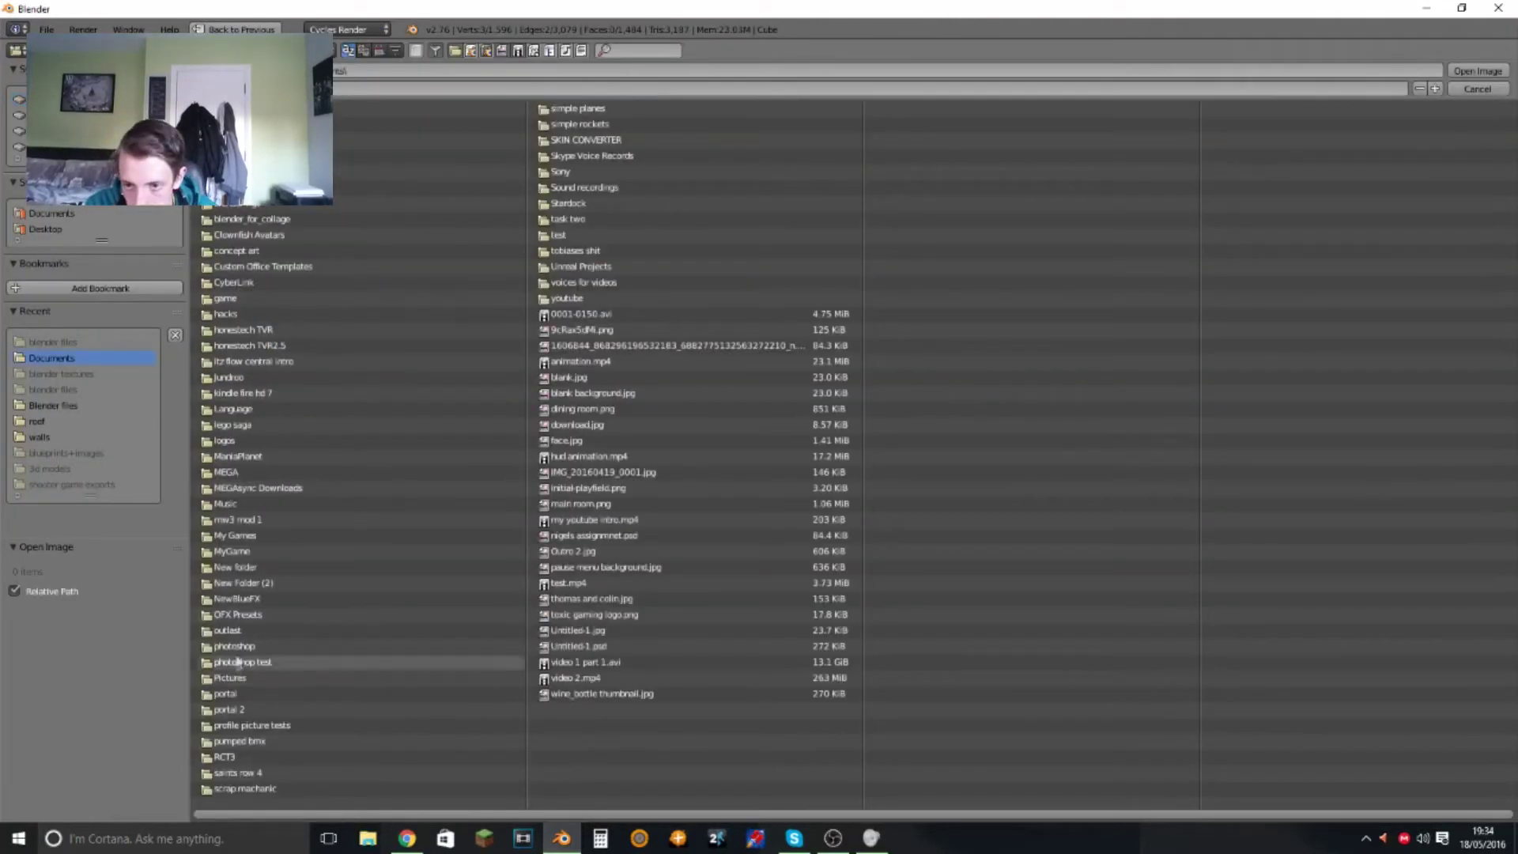
{"action": "left_click", "coordinate": [242, 662]}
{"action": "left_click", "coordinate": [237, 123]}
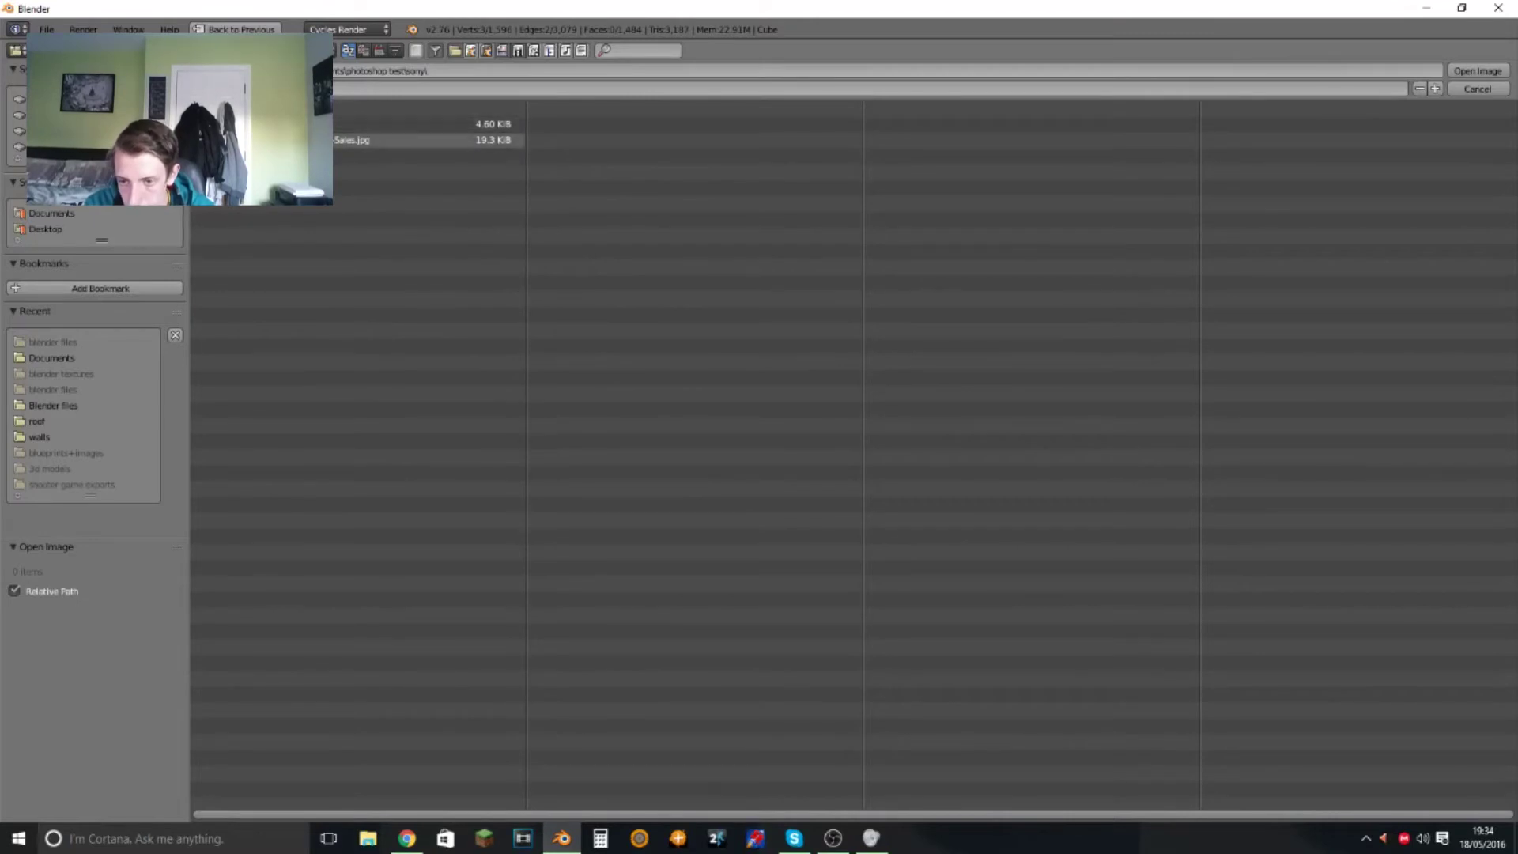
{"action": "double_click", "coordinate": [238, 123]}
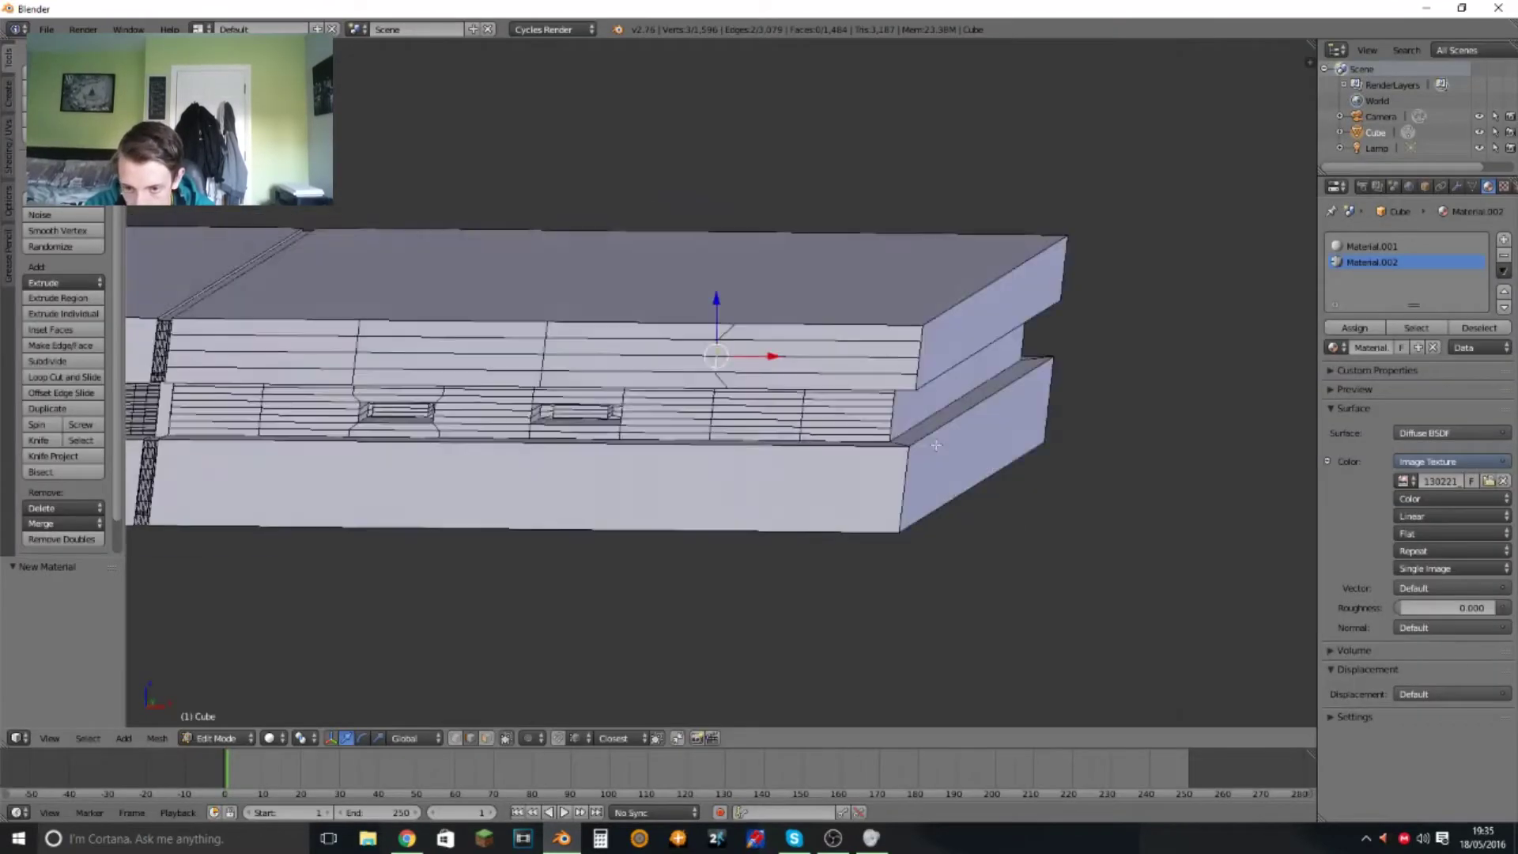
- Assign the material to an upper-band face, unwrap it in front view, and open the UV/Image Editor
{"action": "right_click", "coordinate": [886, 348]}
{"action": "left_click", "coordinate": [1353, 328]}
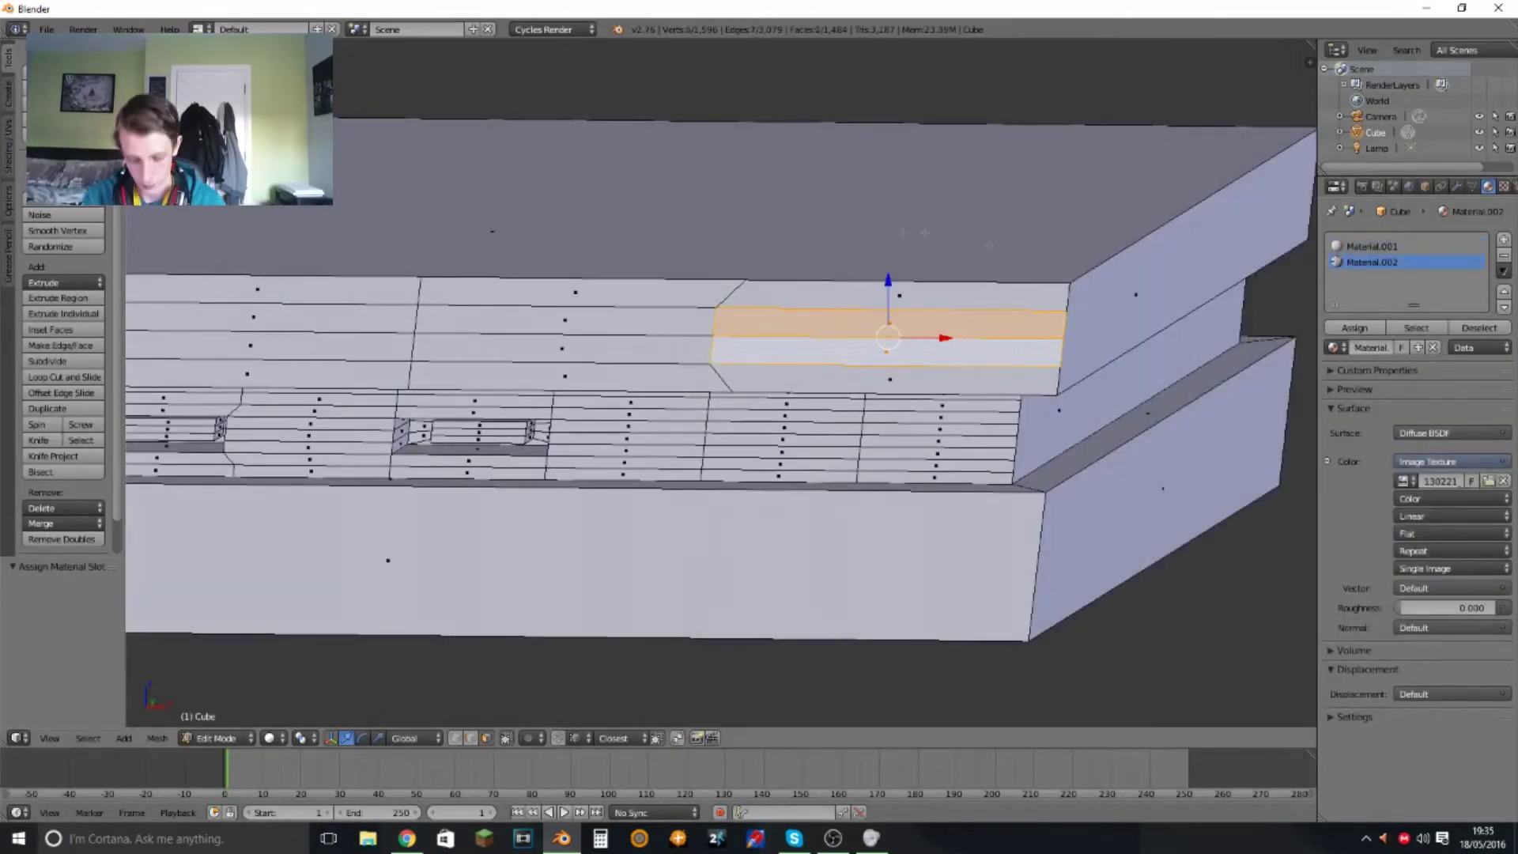
{"action": "key", "text": "KP_1"}
{"action": "key", "text": "u"}
{"action": "left_click", "coordinate": [790, 322]}
{"action": "left_click", "coordinate": [16, 738]}
{"action": "left_click", "coordinate": [56, 596]}
{"action": "left_click_drag", "start_coordinate": [1310, 61], "coordinate": [593, 316]}
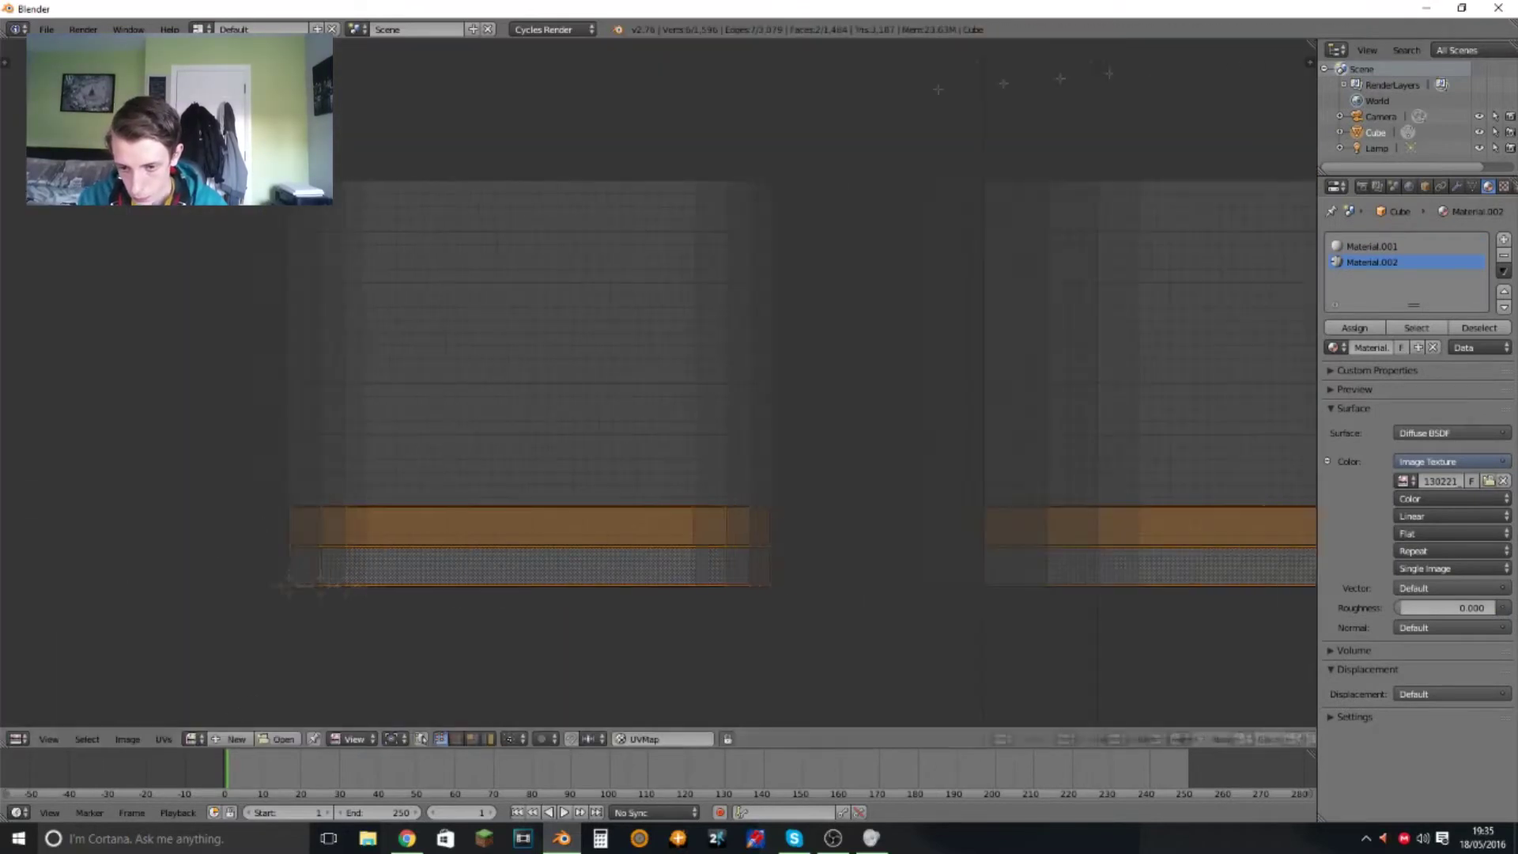
- Make the right area a textured 3D view and show the PS4 logo in the UV editor
{"action": "left_click", "coordinate": [609, 738]}
{"action": "left_click", "coordinate": [633, 696]}
{"action": "left_click", "coordinate": [862, 738]}
{"action": "left_click", "coordinate": [870, 666]}
{"action": "left_click", "coordinate": [190, 739]}
{"action": "left_click", "coordinate": [322, 498]}
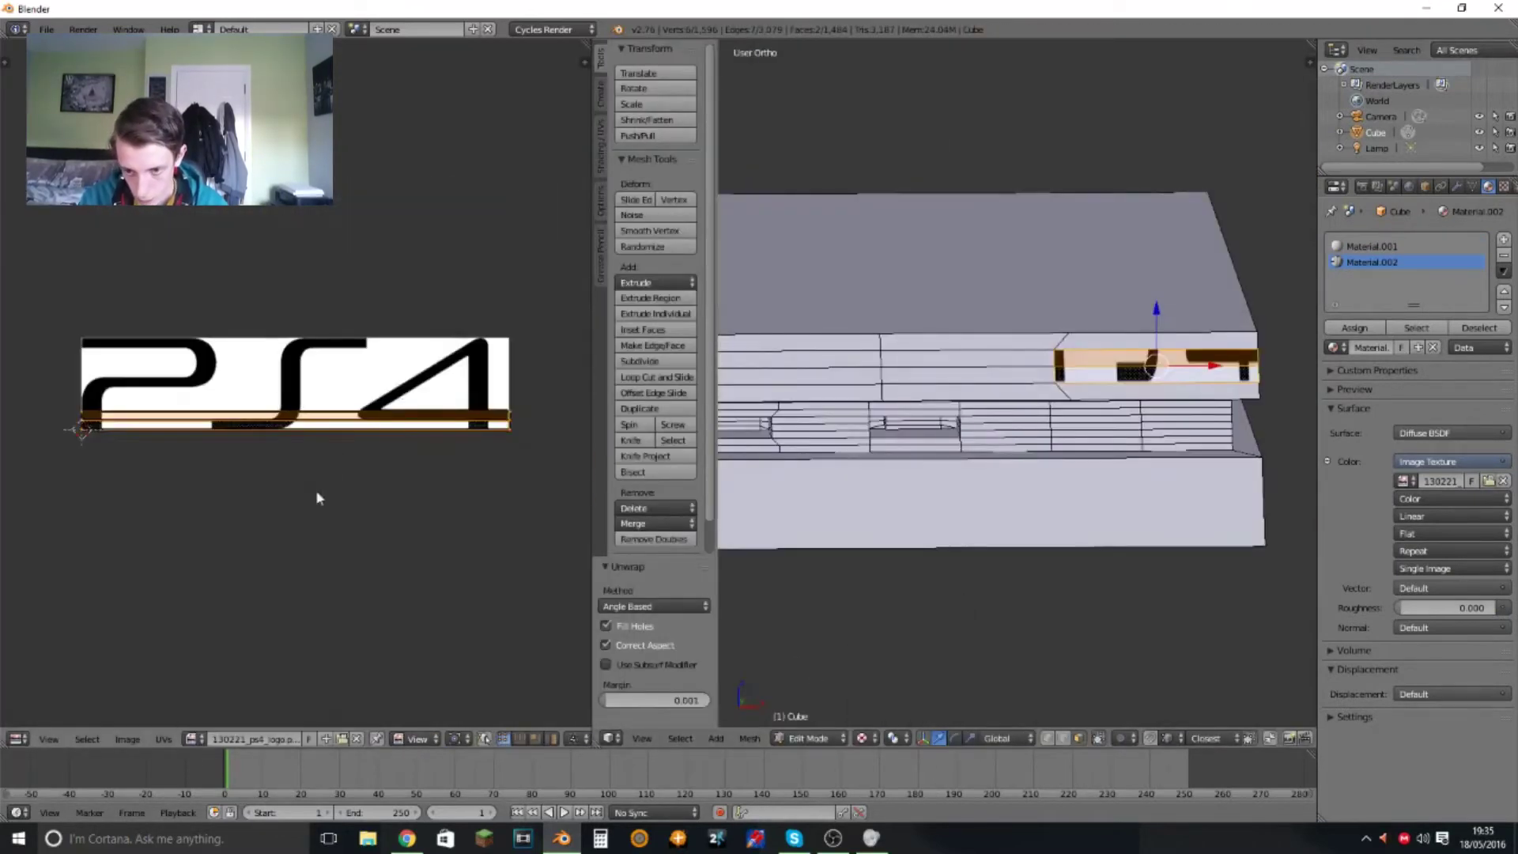
- Undo a trial UV scale and select a single face strip on the upper band
{"action": "key", "text": "s"}
{"action": "left_click", "coordinate": [312, 455]}
{"action": "scroll", "coordinate": [312, 455], "scroll_direction": "down", "scroll_amount": 3}
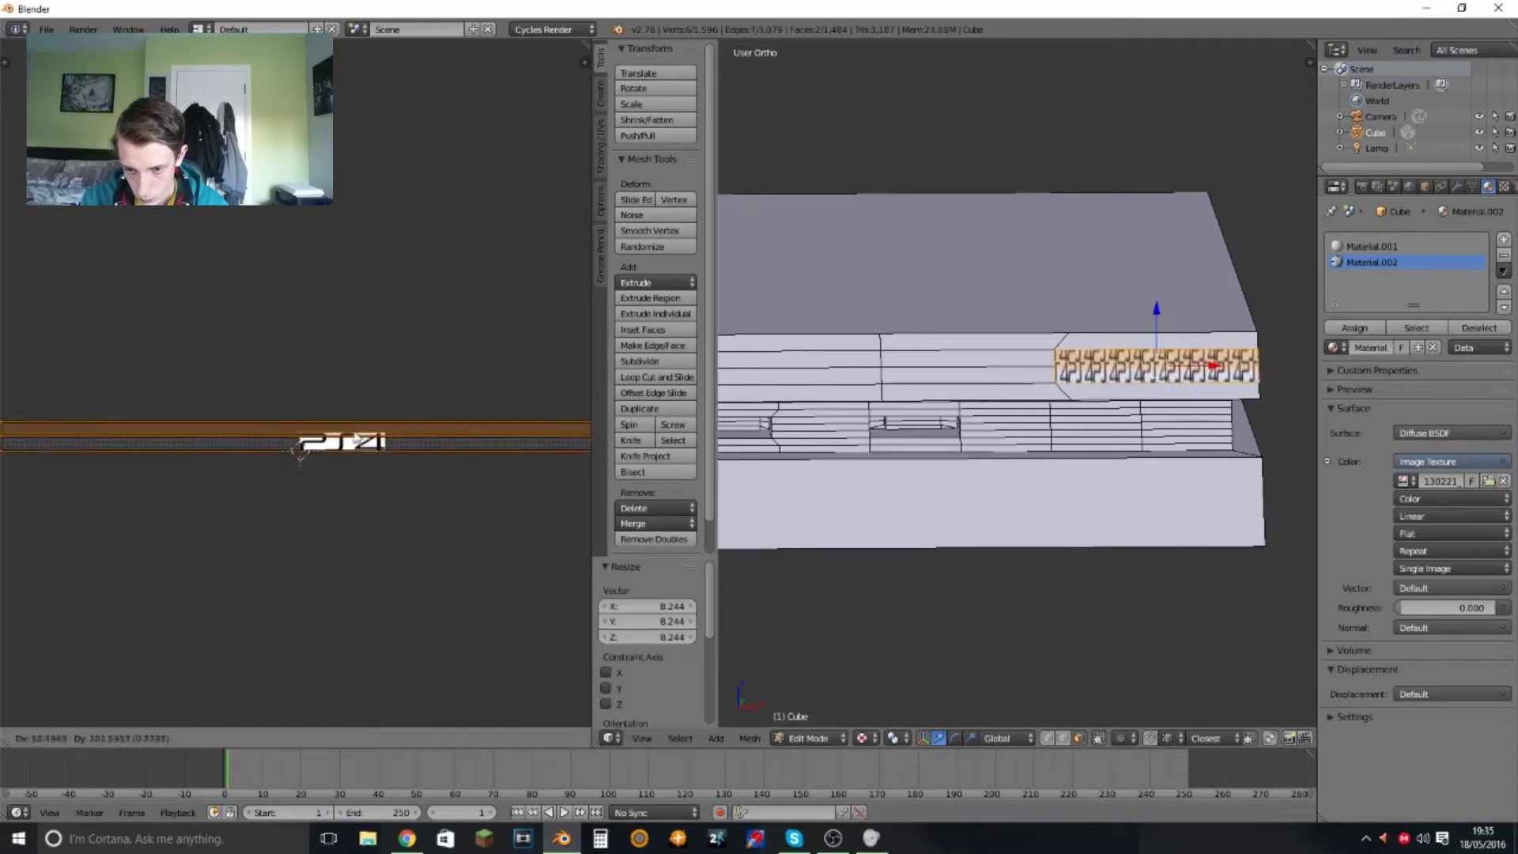
{"action": "scroll", "coordinate": [1098, 358], "scroll_direction": "up", "scroll_amount": 3}
{"action": "key", "text": "ctrl+z"}
{"action": "key", "text": "ctrl+z"}
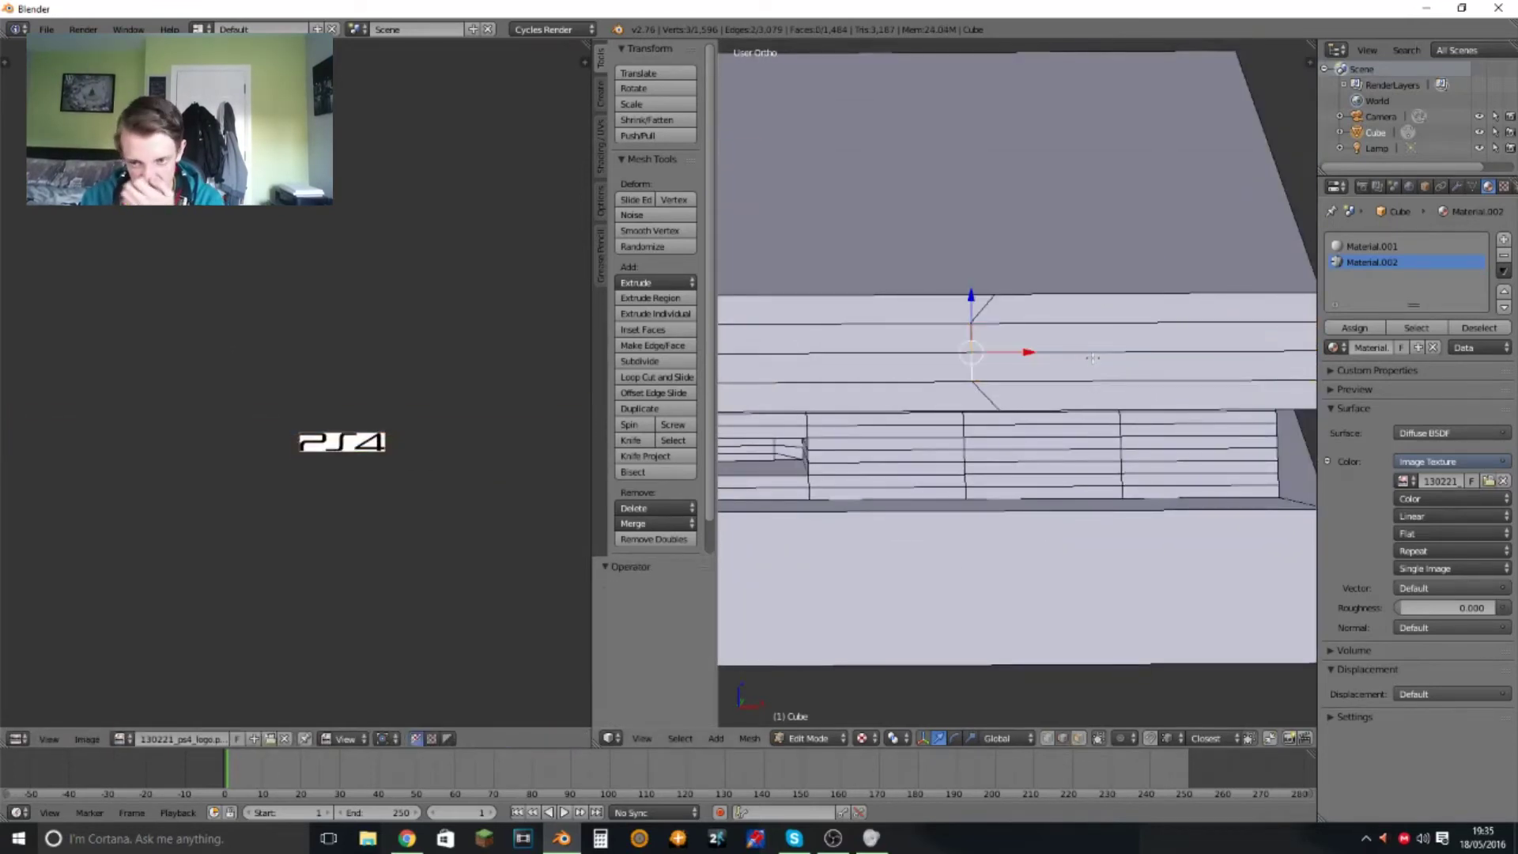
{"action": "mouse_move", "coordinate": [1092, 358]}
{"action": "middle_mouse_down", "text": "shift"}
{"action": "mouse_move", "coordinate": [950, 362]}
{"action": "mouse_move", "coordinate": [1213, 345]}
{"action": "middle_mouse_up", "text": "shift"}
{"action": "right_click", "coordinate": [1018, 369]}
{"action": "right_click", "coordinate": [924, 385]}
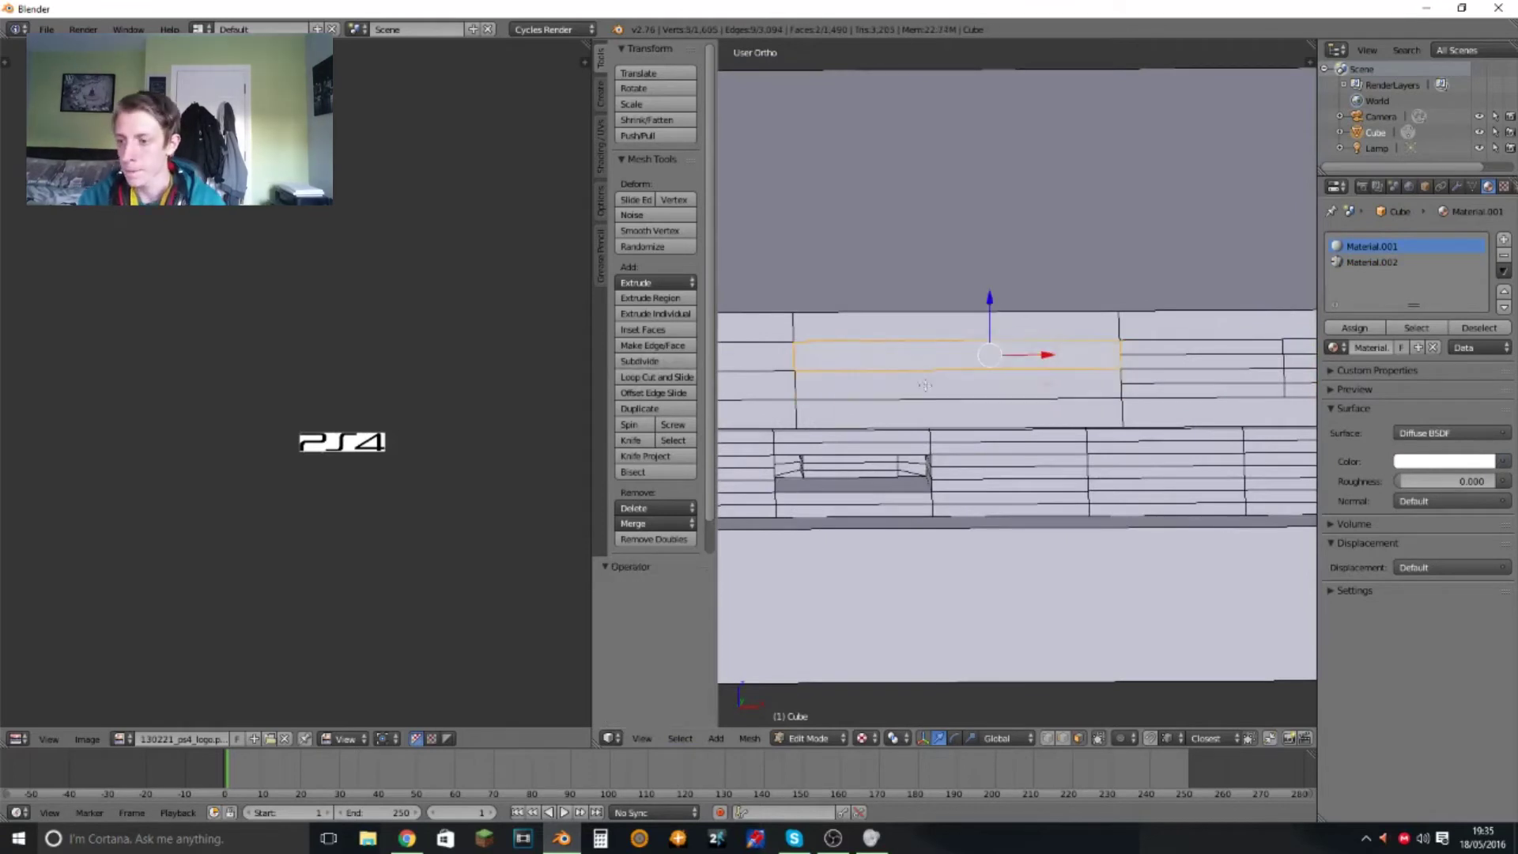
- Subdivide the strip, assign Material.002 to one sub-face, and unwrap it from front view
{"action": "left_click", "coordinate": [657, 362]}
{"action": "right_click", "coordinate": [1067, 384]}
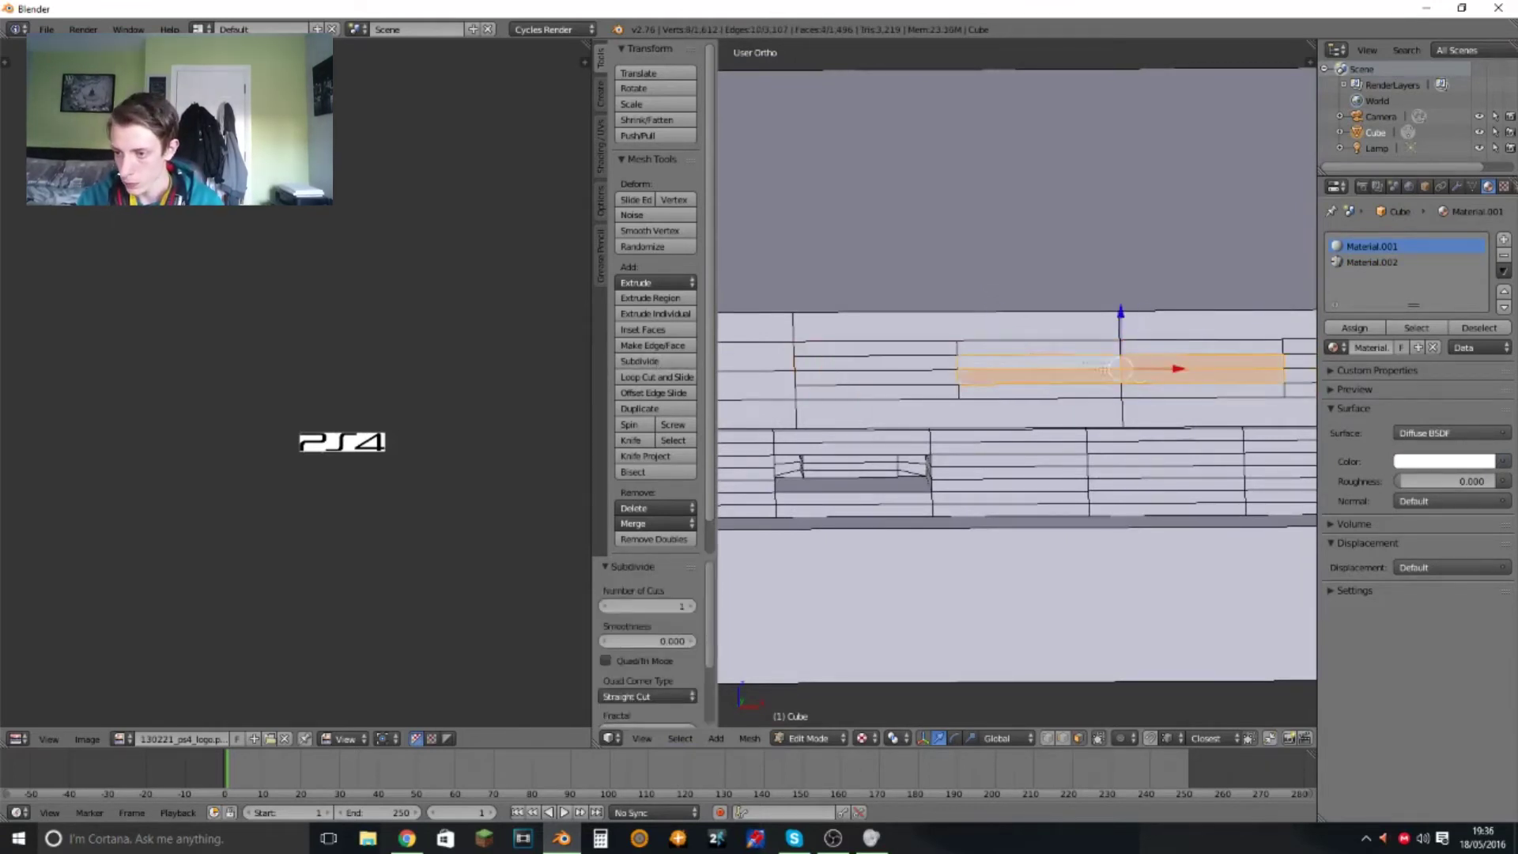
{"action": "middle_click_drag", "start_coordinate": [1068, 384], "coordinate": [1028, 348]}
{"action": "left_click", "coordinate": [1372, 261]}
{"action": "left_click", "coordinate": [1355, 328]}
{"action": "key", "text": "KP_1"}
{"action": "key", "text": "u"}
{"action": "key", "text": "Return"}
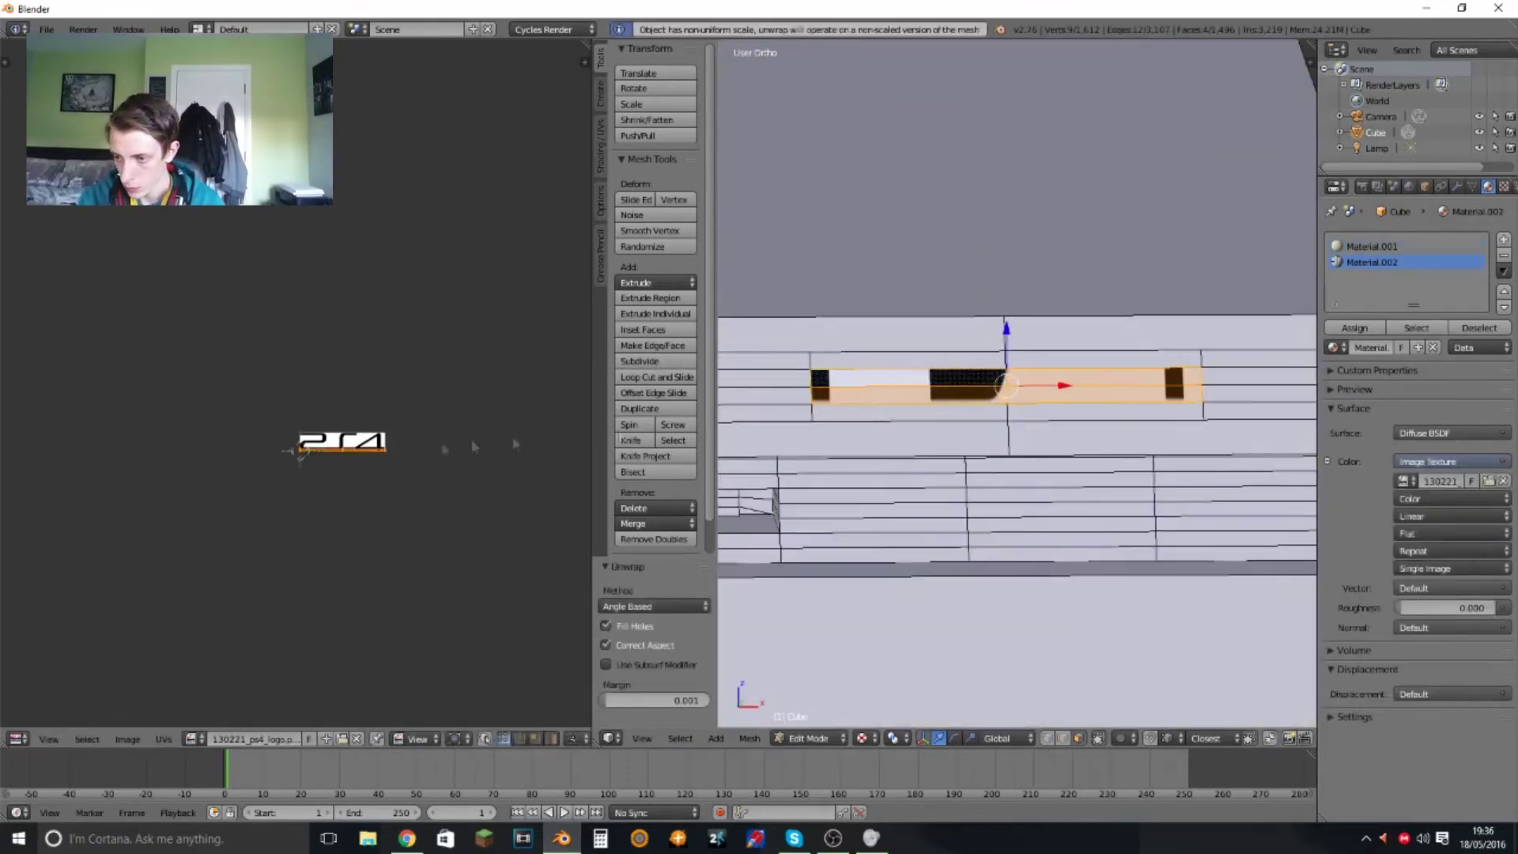
- Scale the strip's UVs vertically so the PS4 logo fits once
{"action": "key", "text": "g"}
{"action": "key", "text": "s"}
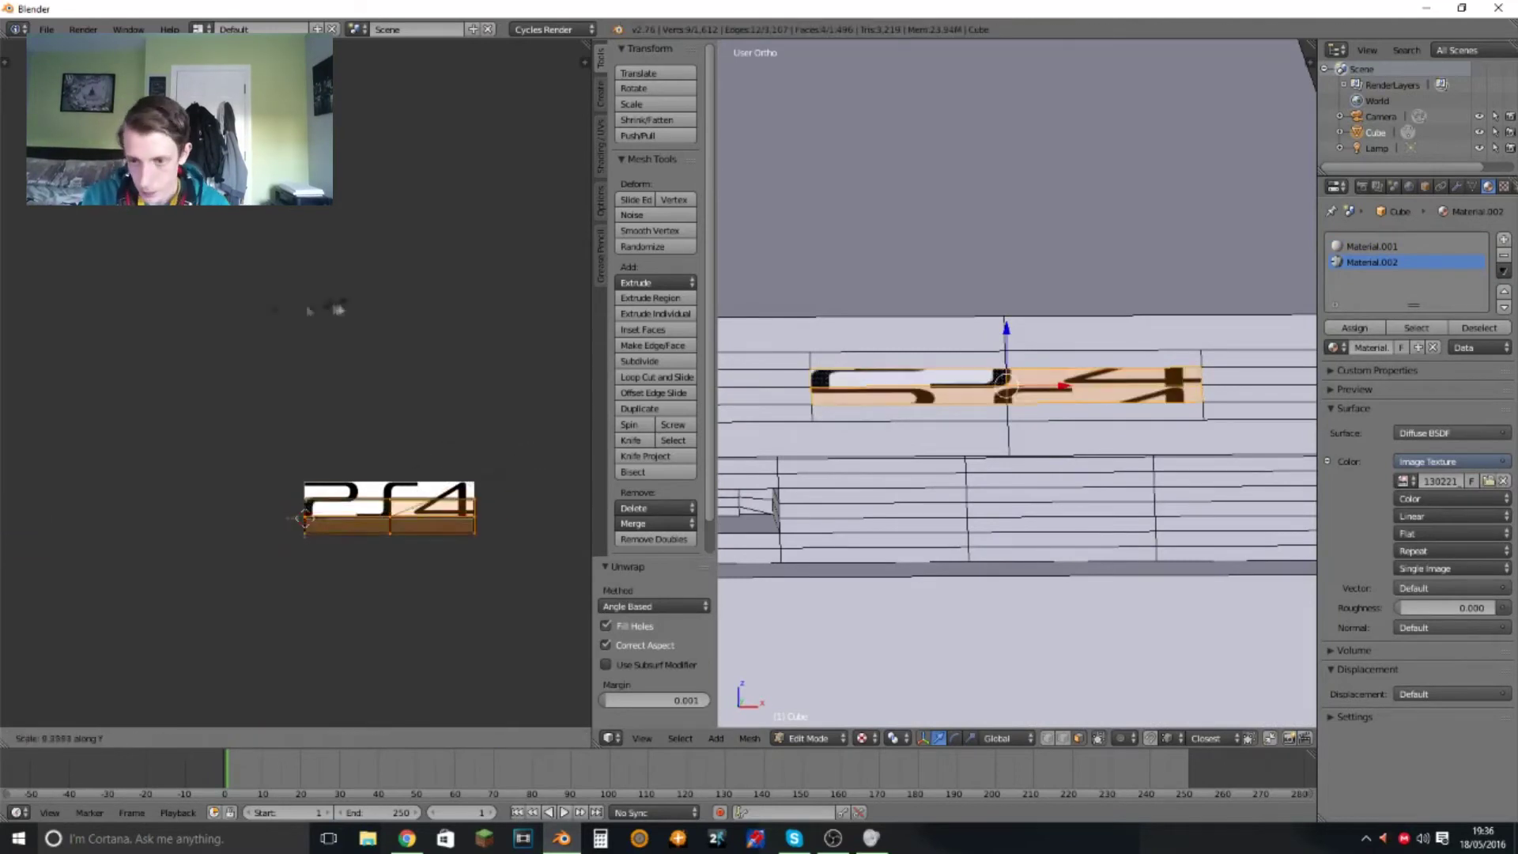
{"action": "key", "text": "Escape"}
{"action": "key", "text": "g"}
{"action": "key", "text": "y"}
{"action": "left_click", "coordinate": [478, 271]}
{"action": "scroll", "coordinate": [237, 342], "scroll_direction": "up", "scroll_amount": 5}
{"action": "key", "text": "s"}
{"action": "key", "text": "y"}
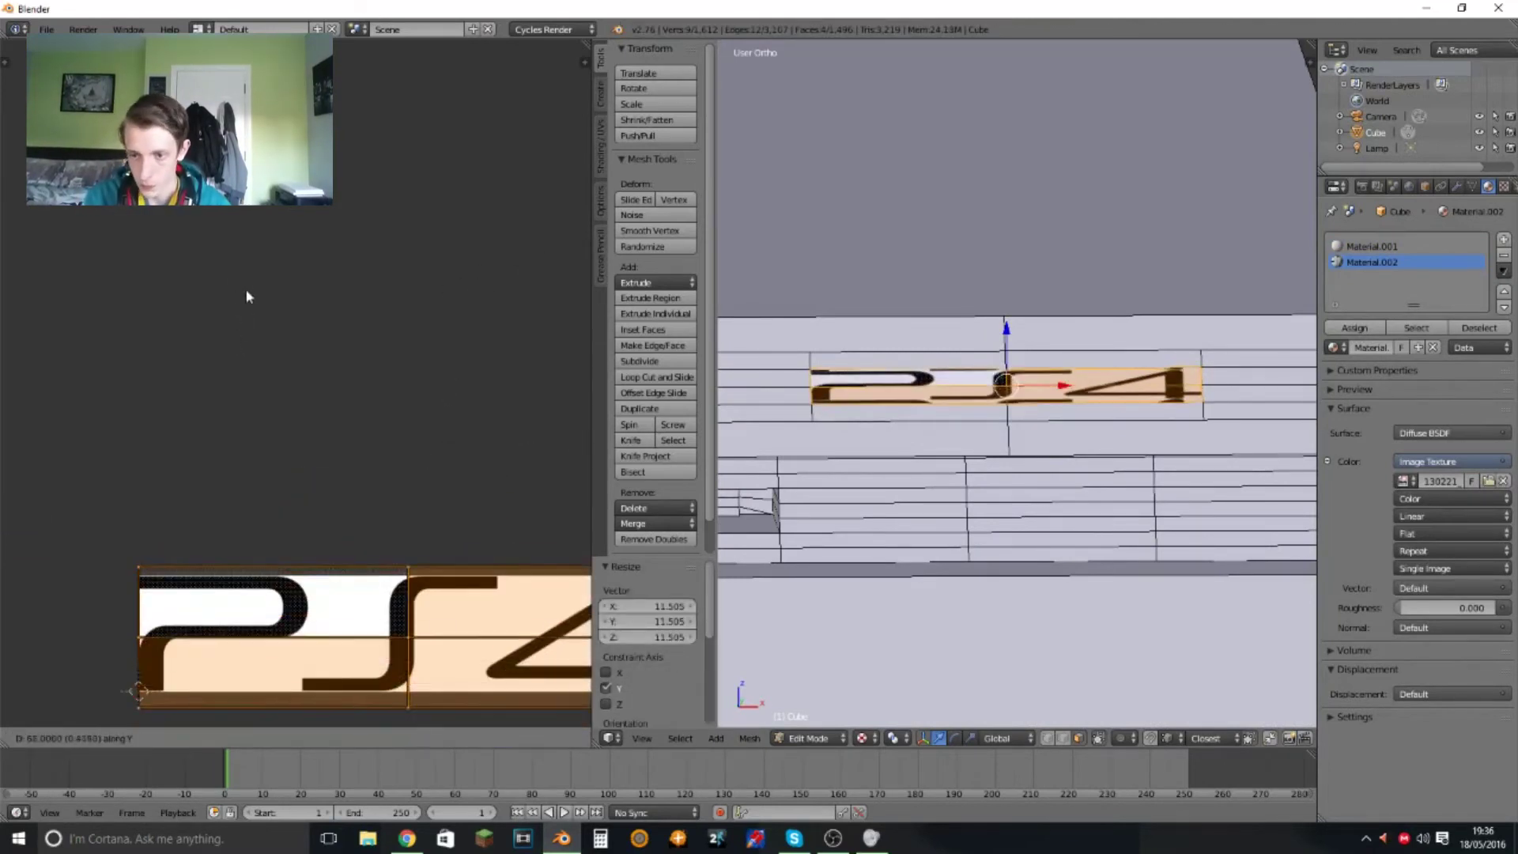
{"action": "left_click", "coordinate": [242, 381]}
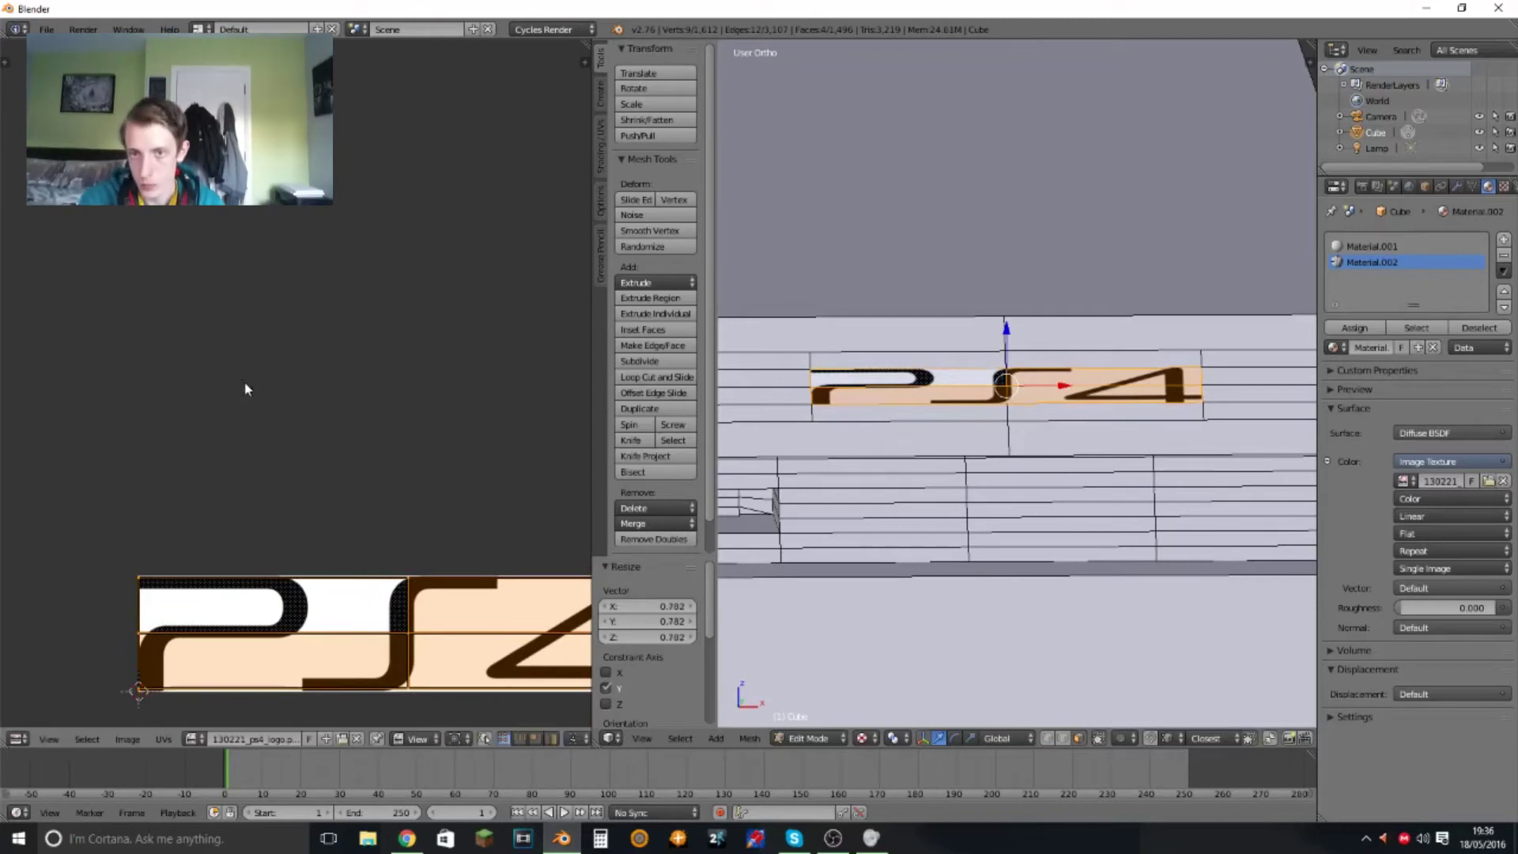
- Adjust the vertical UV stretch again, then preview the logo in rendered shading
{"action": "key", "text": "s"}
{"action": "key", "text": "y"}
{"action": "key", "text": "Tab"}
{"action": "scroll", "coordinate": [999, 383], "scroll_direction": "up", "scroll_amount": 4}
{"action": "key", "text": "shift+z"}
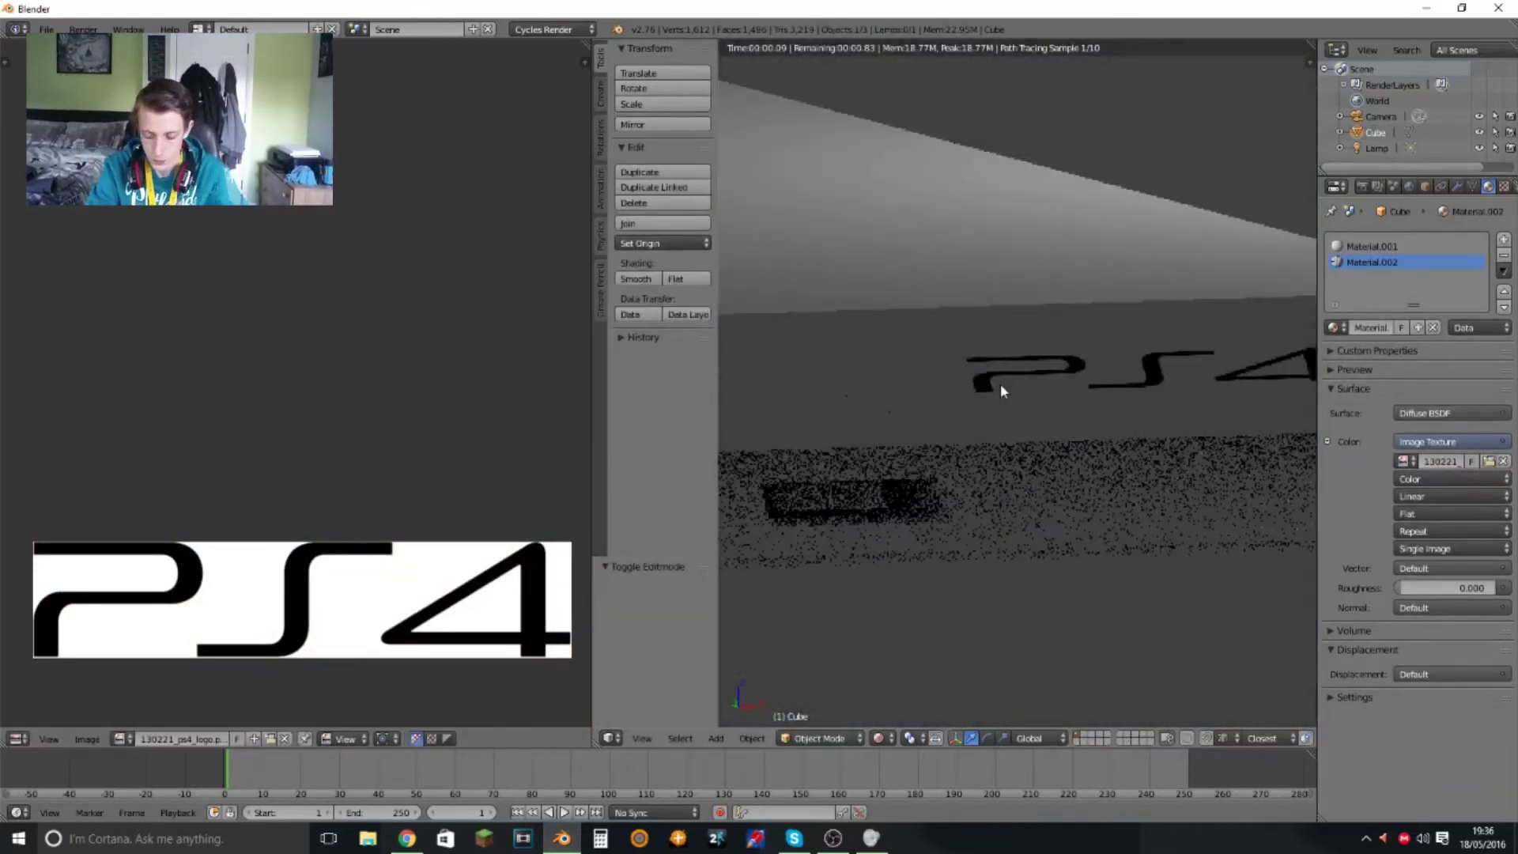
- Return to solid shading in Edit Mode and delete the stray vertices near the vent
{"action": "key", "text": "shift+z"}
{"action": "key", "text": "Tab"}
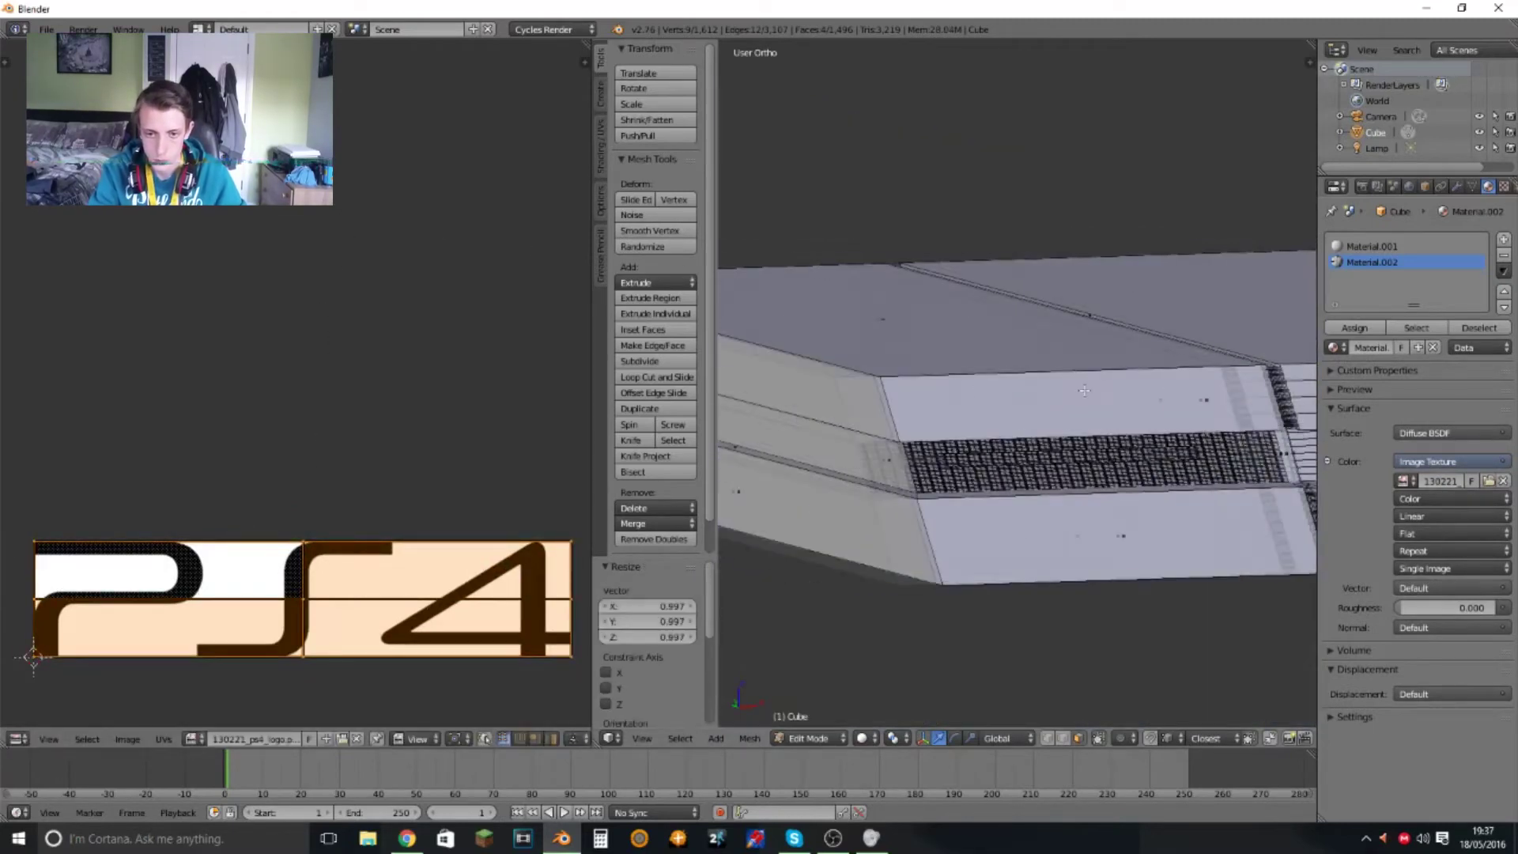
{"action": "middle_click_drag", "start_coordinate": [1110, 394], "coordinate": [985, 431]}
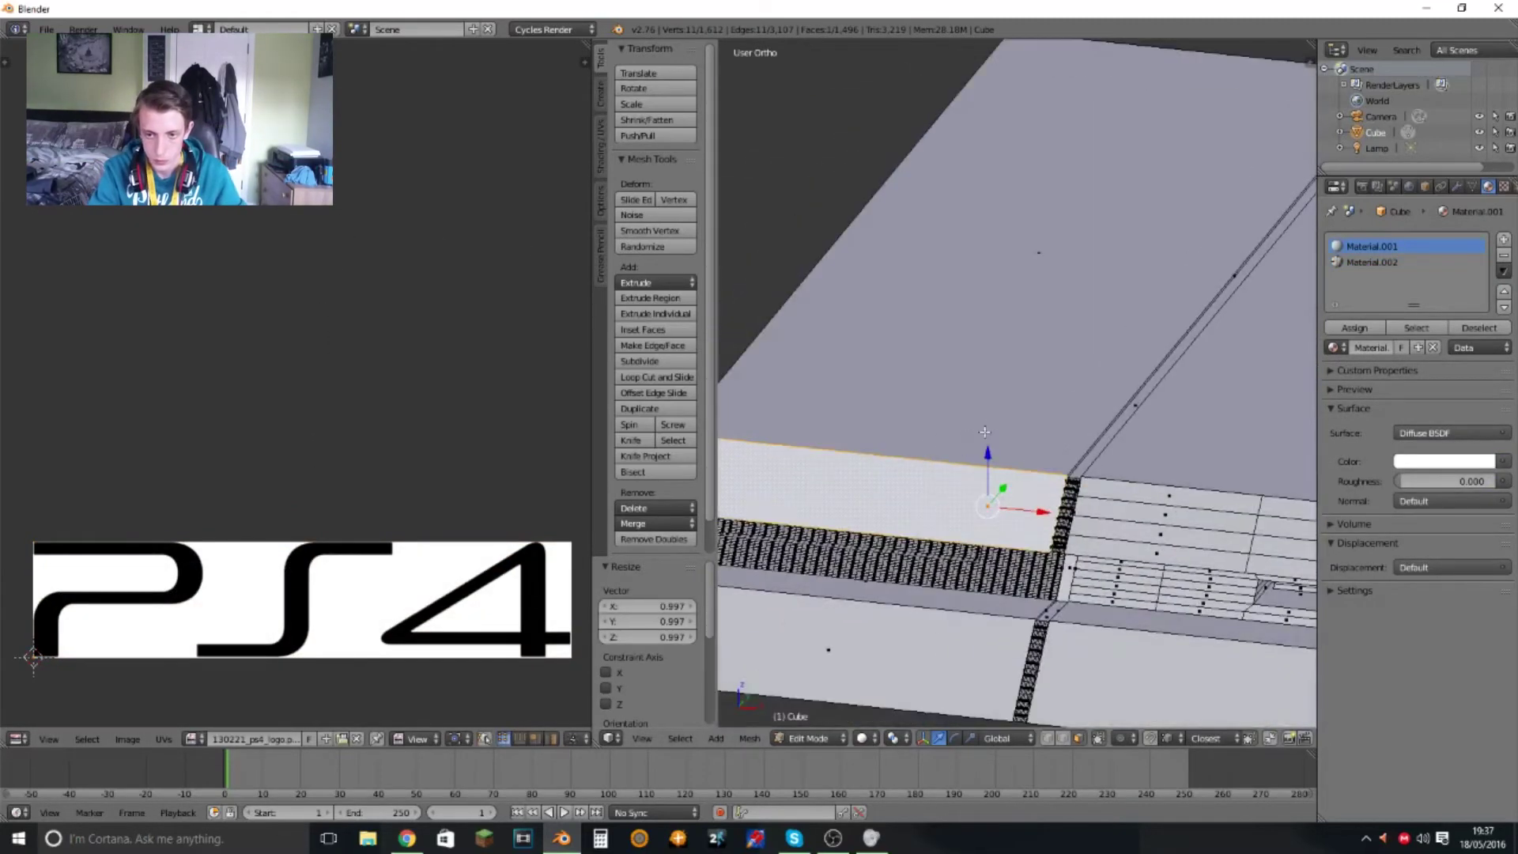
{"action": "scroll", "coordinate": [907, 453], "scroll_direction": "up", "scroll_amount": 4}
{"action": "mouse_move", "coordinate": [989, 475]}
{"action": "middle_mouse_down"}
{"action": "mouse_move", "coordinate": [1067, 356]}
{"action": "mouse_move", "coordinate": [1018, 340]}
{"action": "middle_mouse_up"}
{"action": "scroll", "coordinate": [1028, 396], "scroll_direction": "down", "scroll_amount": 3}
{"action": "scroll", "coordinate": [1017, 385], "scroll_direction": "up", "scroll_amount": 5}
{"action": "key", "text": "x"}
{"action": "key", "text": "Return"}
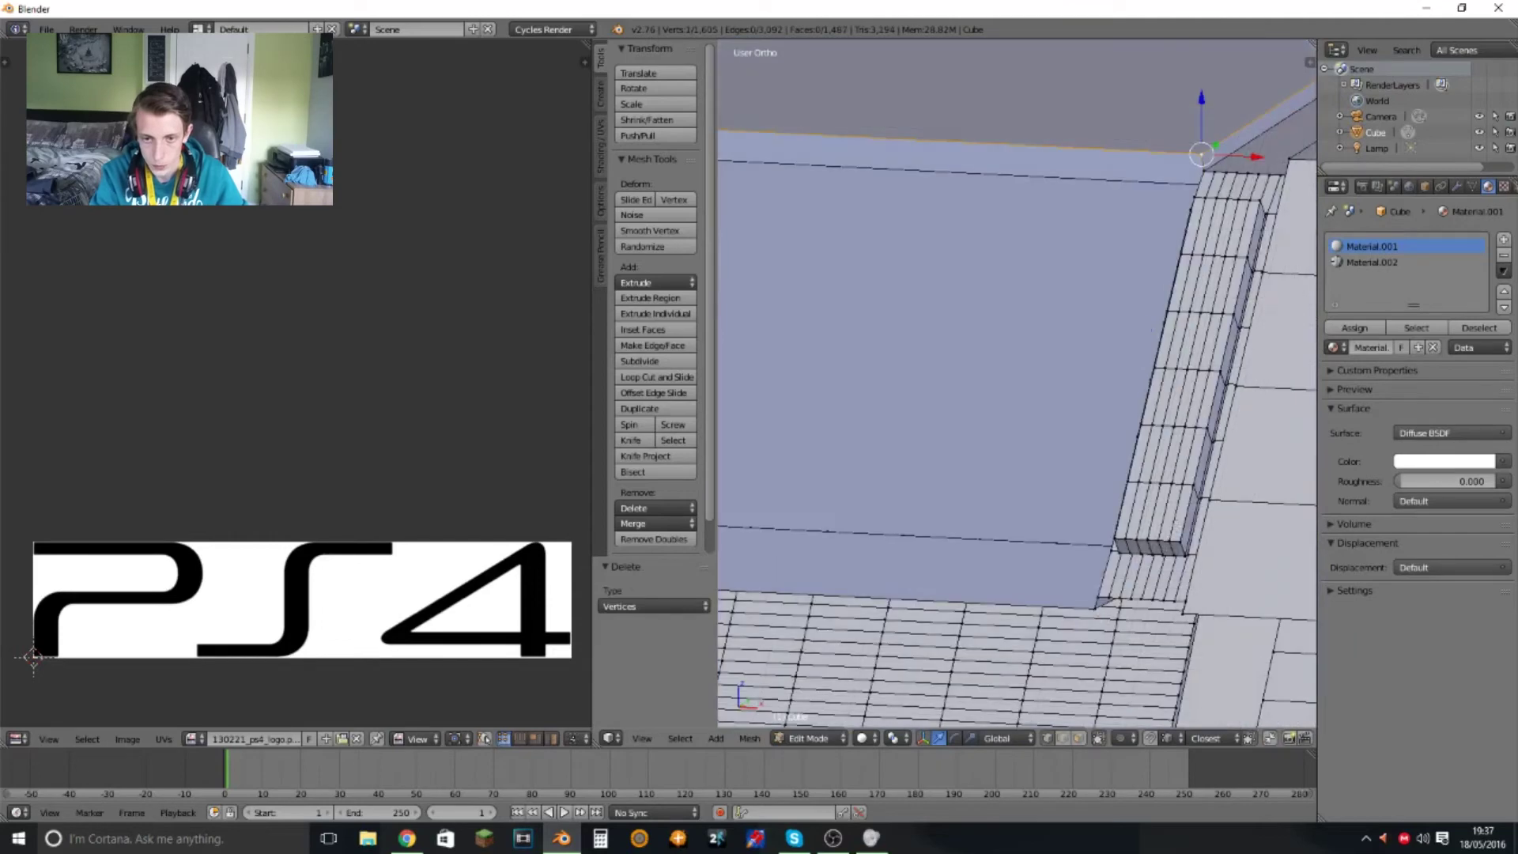
- Fill the gap's vertex border with a new face, subdivide it, and select faces
{"action": "middle_click_drag", "start_coordinate": [1028, 395], "coordinate": [1002, 251]}
{"action": "right_click", "coordinate": [1002, 251], "text": "ctrl"}
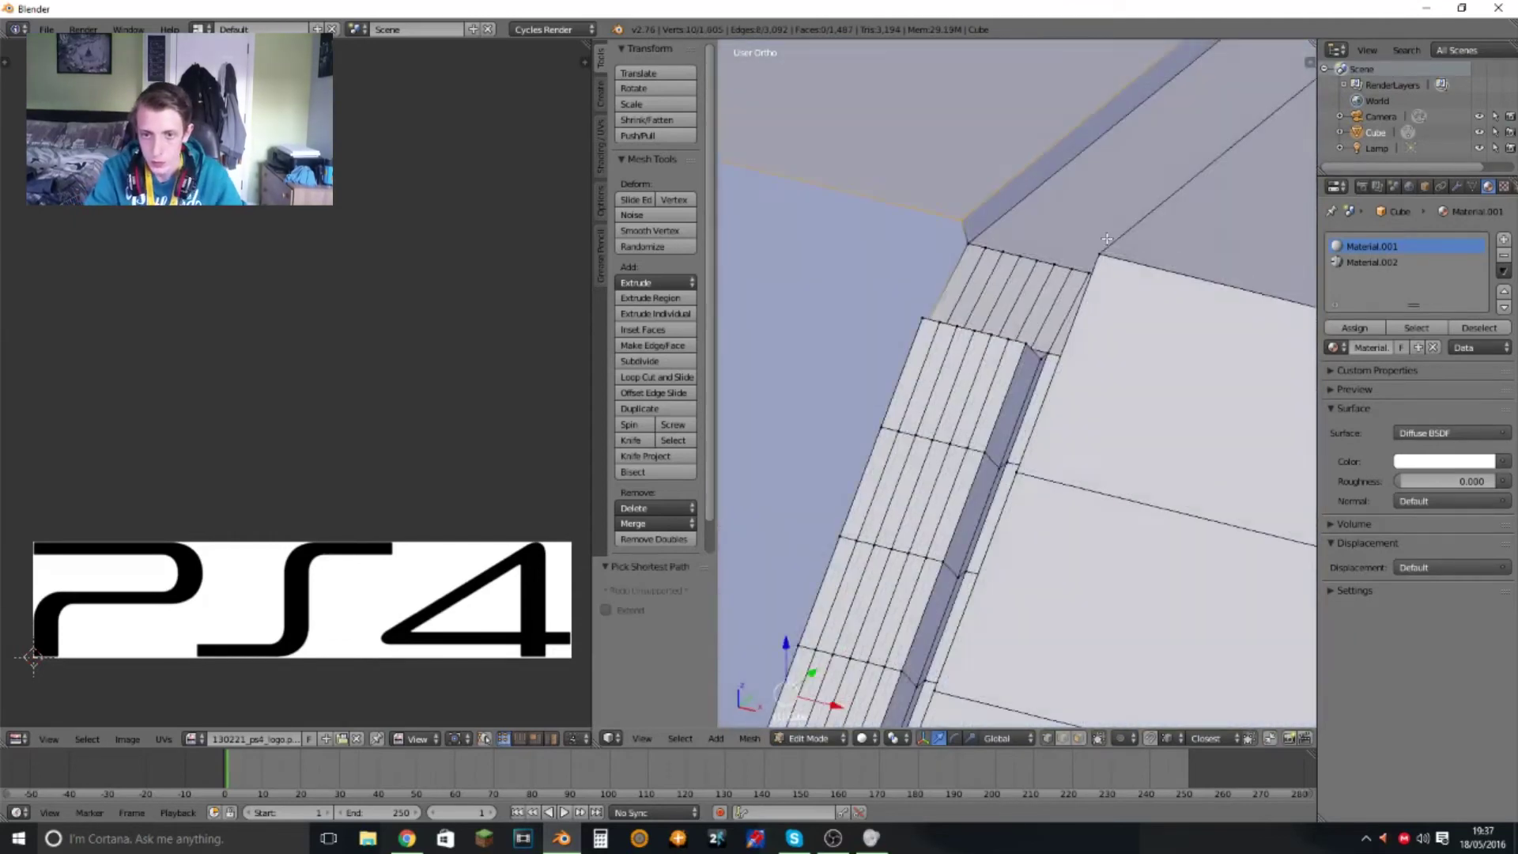
{"action": "key", "text": "f"}
{"action": "middle_click_drag", "start_coordinate": [999, 251], "coordinate": [917, 356]}
{"action": "left_click", "coordinate": [640, 360]}
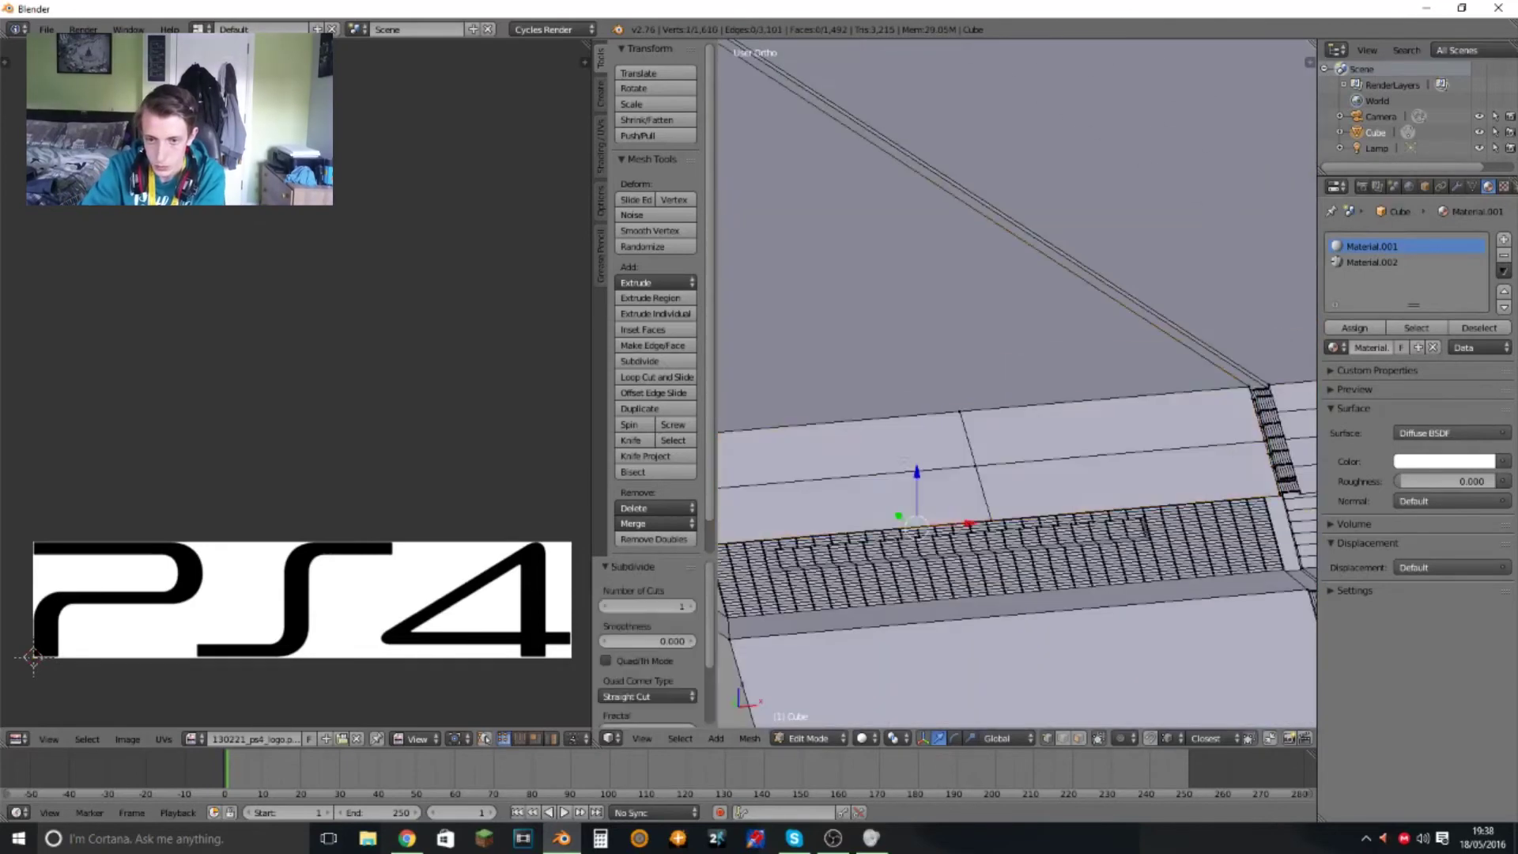
{"action": "left_click", "coordinate": [1078, 738], "text": "ctrl"}
{"action": "middle_click_drag", "start_coordinate": [988, 514], "coordinate": [1025, 444]}
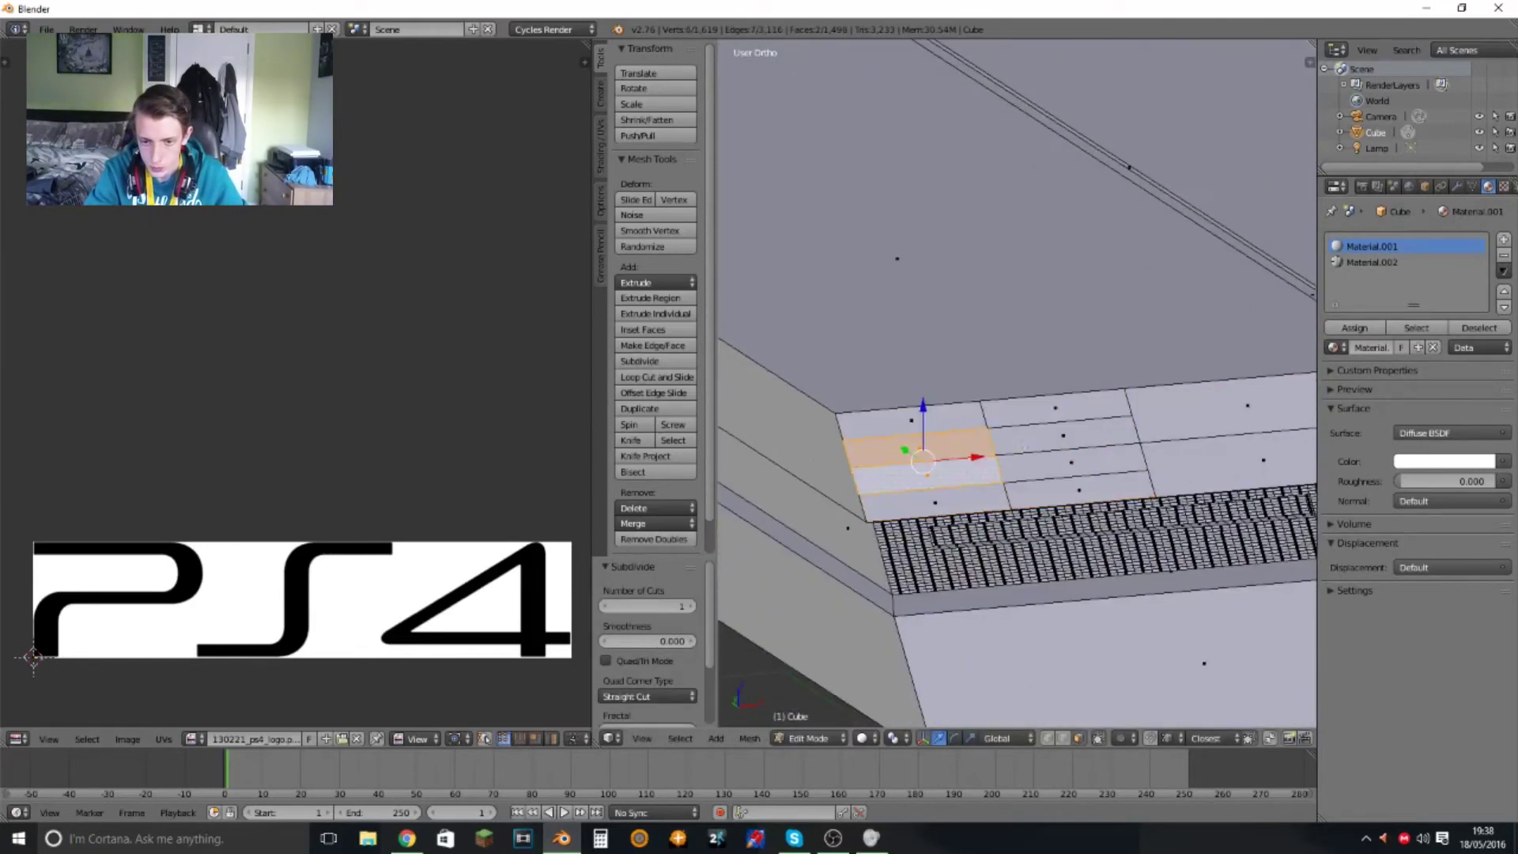
- Set the material's Color to an Image Texture using the sony image from Documents/photoshop test
{"action": "left_click", "coordinate": [1503, 463]}
{"action": "left_click", "coordinate": [1202, 390]}
{"action": "left_click", "coordinate": [1460, 484]}
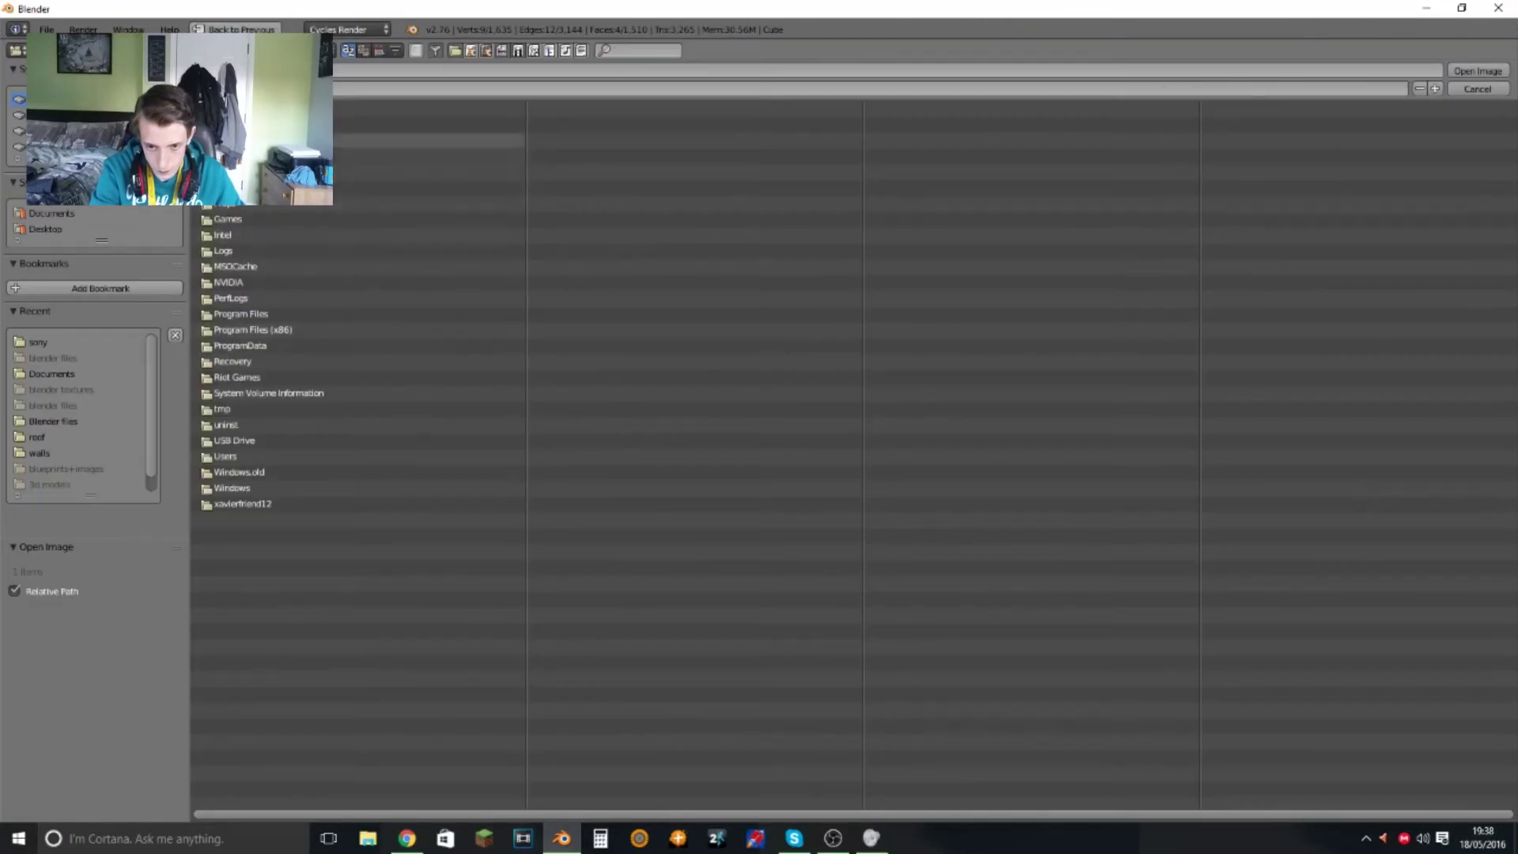
{"action": "left_click", "coordinate": [51, 373]}
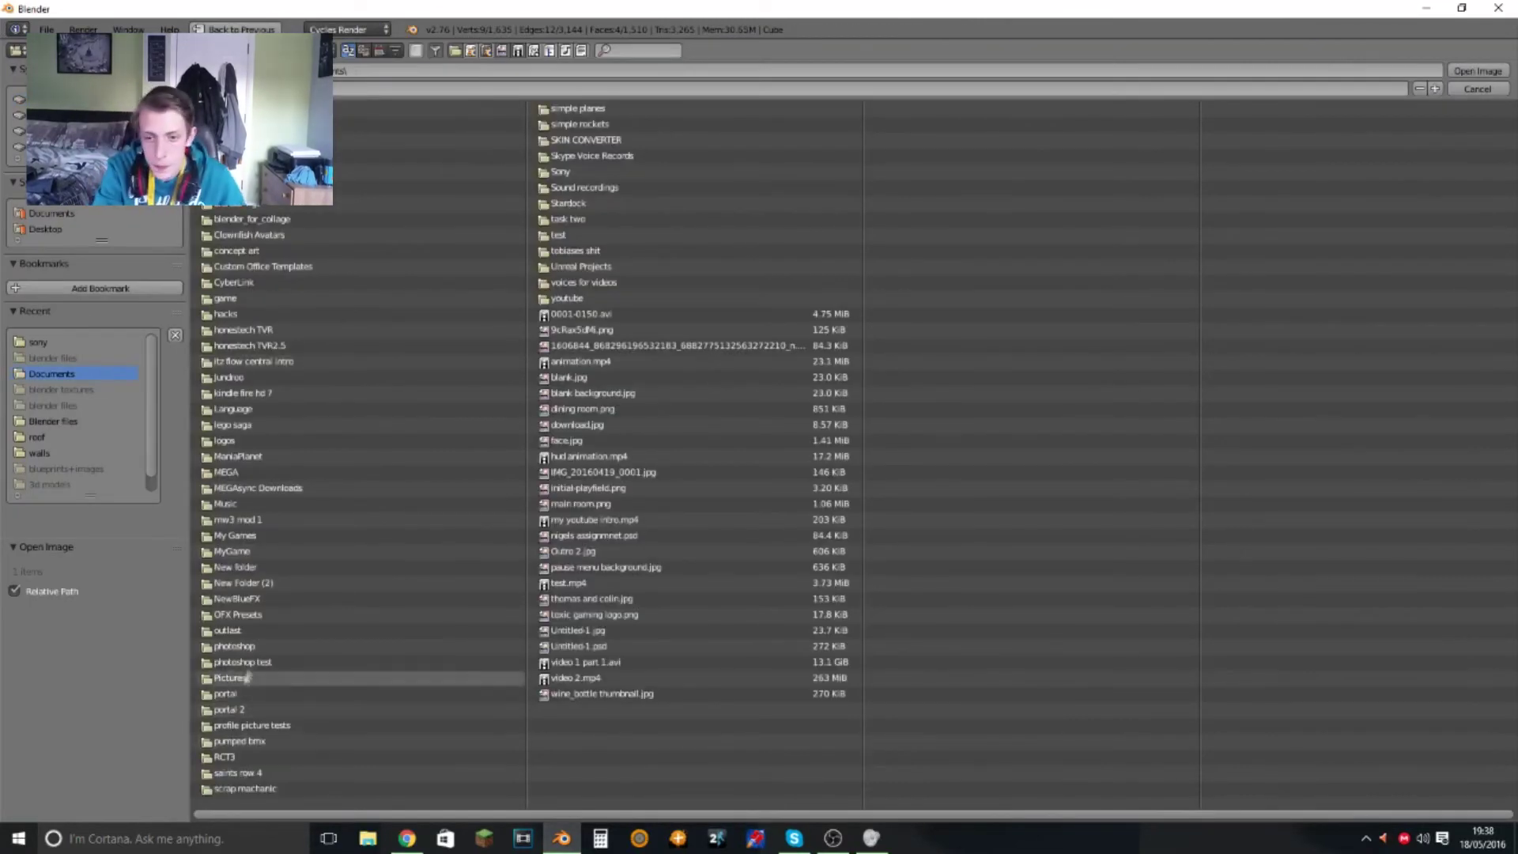
{"action": "left_click", "coordinate": [242, 662]}
{"action": "left_click", "coordinate": [230, 237]}
{"action": "double_click", "coordinate": [352, 139]}
- Show the sony image in the UV editor and unwrap the patch with textured viewport shading
{"action": "left_click", "coordinate": [191, 739]}
{"action": "left_click", "coordinate": [261, 581]}
{"action": "key", "text": "u"}
{"action": "left_click", "coordinate": [975, 522]}
{"action": "left_click", "coordinate": [862, 738]}
{"action": "left_click", "coordinate": [886, 648]}
- Scale and move the UVs vertically over the SONY text, then return to Object Mode
{"action": "key", "text": "a"}
{"action": "left_click", "coordinate": [288, 345]}
{"action": "key", "text": "s"}
{"action": "key", "text": "y"}
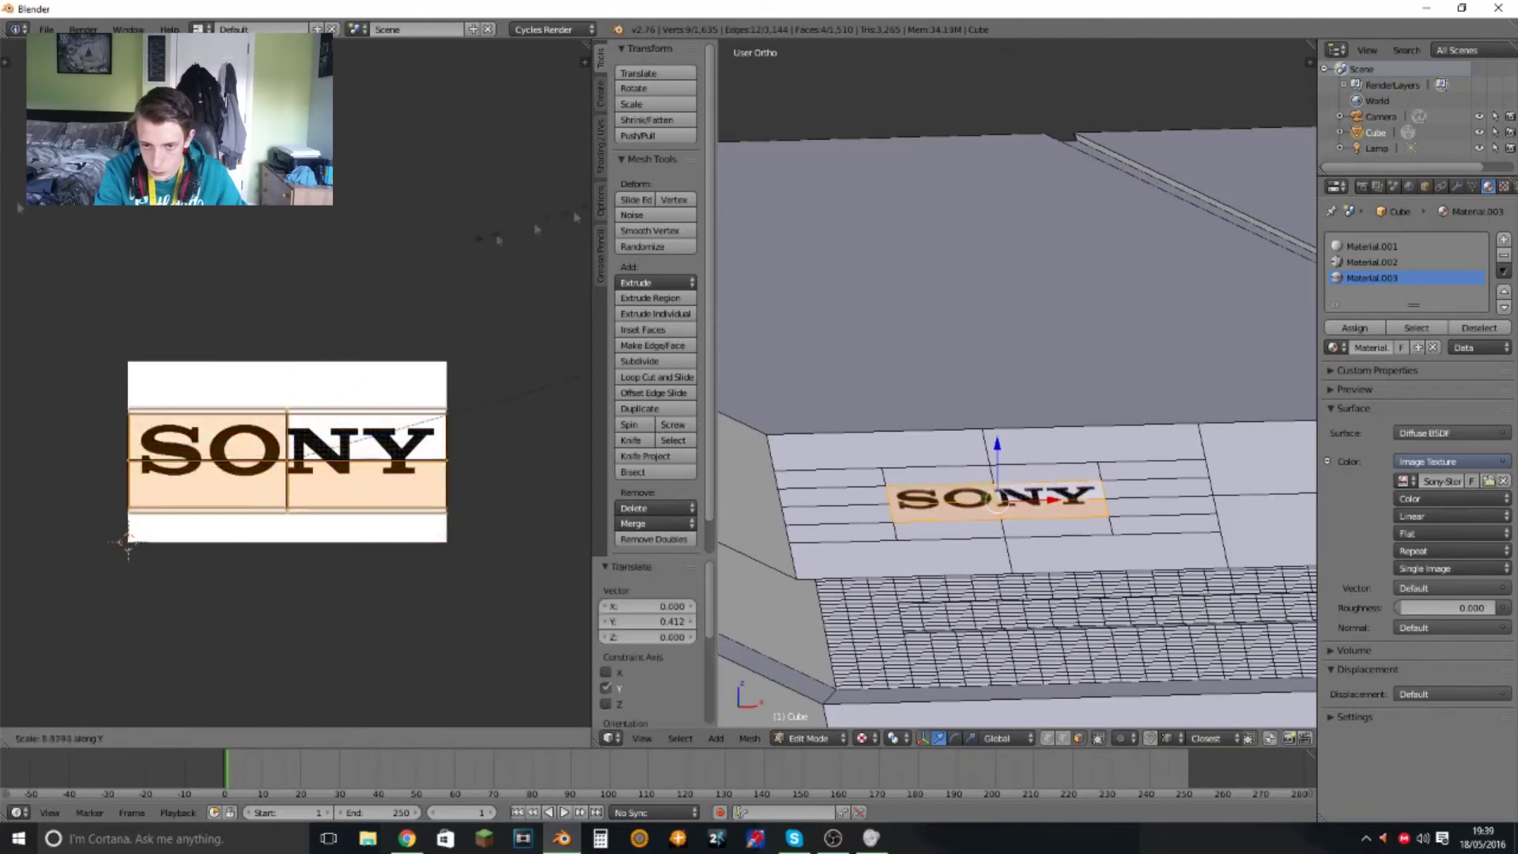
{"action": "left_click", "coordinate": [403, 227]}
{"action": "key", "text": "g"}
{"action": "key", "text": "y"}
{"action": "key", "text": "Tab"}
{"action": "scroll", "coordinate": [930, 355], "scroll_direction": "down", "scroll_amount": 3}
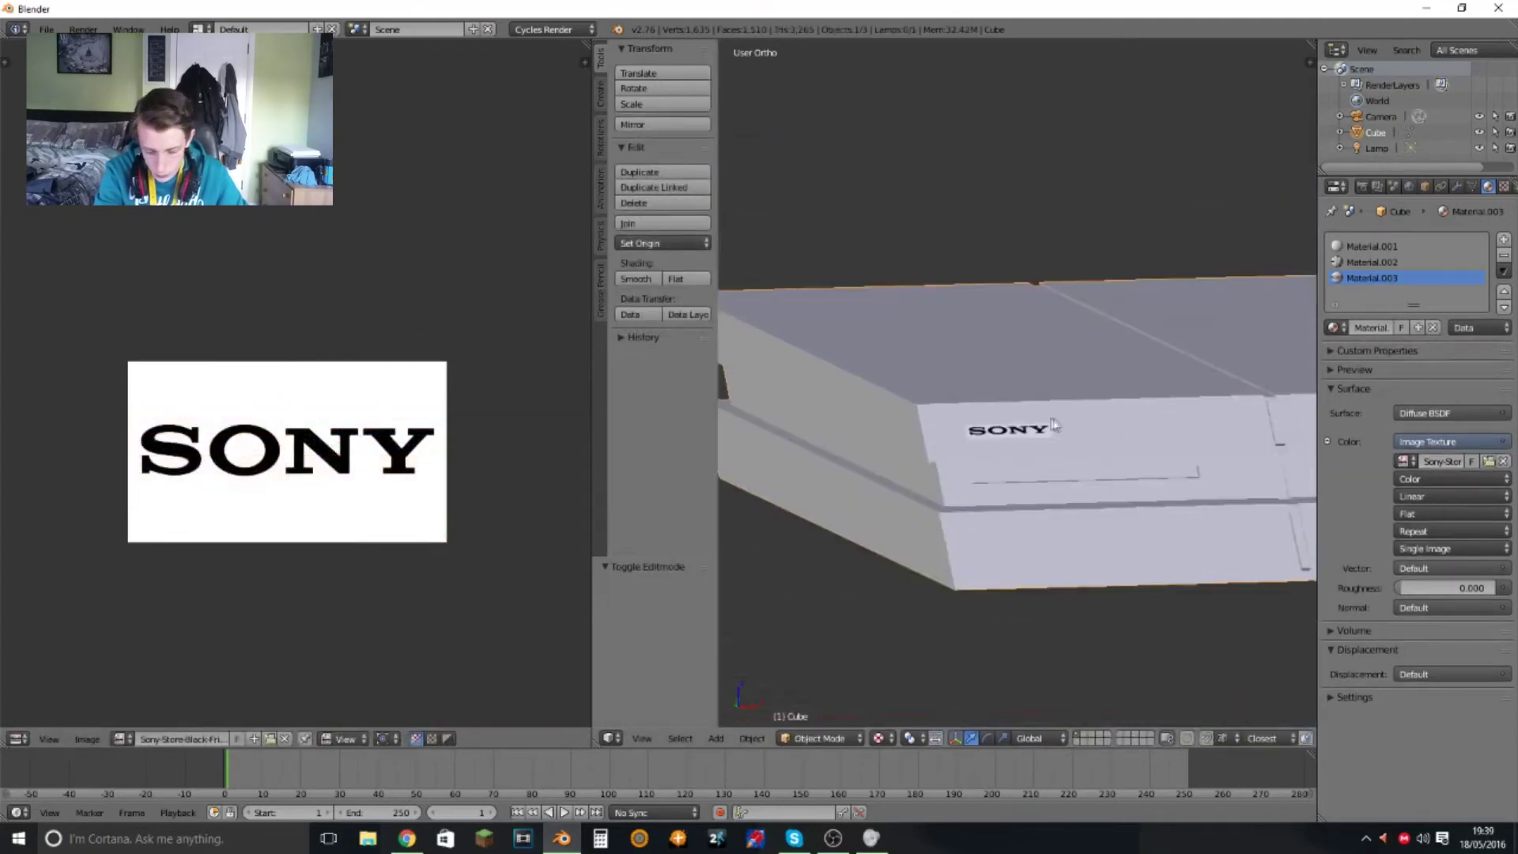
- Inspect the SONY logo on the console in a rendered preview from several angles
{"action": "key", "text": "shift+z"}
{"action": "scroll", "coordinate": [1040, 459], "scroll_direction": "up", "scroll_amount": 3}
{"action": "scroll", "coordinate": [1039, 458], "scroll_direction": "down", "scroll_amount": 5}
{"action": "scroll", "coordinate": [966, 514], "scroll_direction": "up", "scroll_amount": 6}
{"action": "scroll", "coordinate": [966, 516], "scroll_direction": "down", "scroll_amount": 3}
{"action": "middle_click_drag", "start_coordinate": [966, 516], "coordinate": [856, 219]}
{"action": "scroll", "coordinate": [894, 316], "scroll_direction": "down", "scroll_amount": 3}
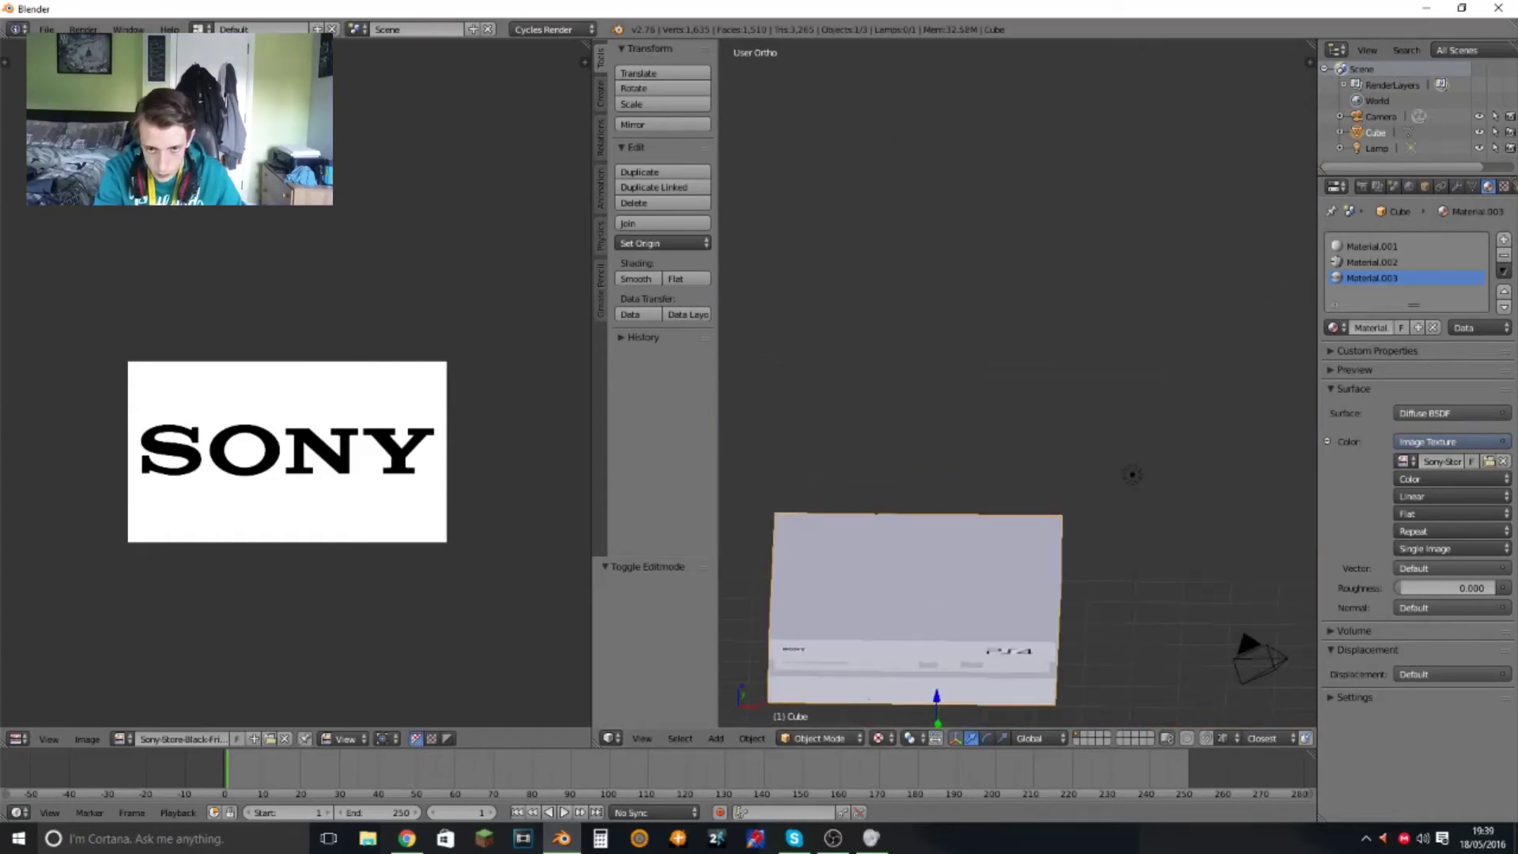
{"action": "mouse_move", "coordinate": [1003, 393]}
{"action": "middle_mouse_down"}
{"action": "mouse_move", "coordinate": [969, 495]}
{"action": "mouse_move", "coordinate": [971, 545]}
{"action": "middle_mouse_up"}
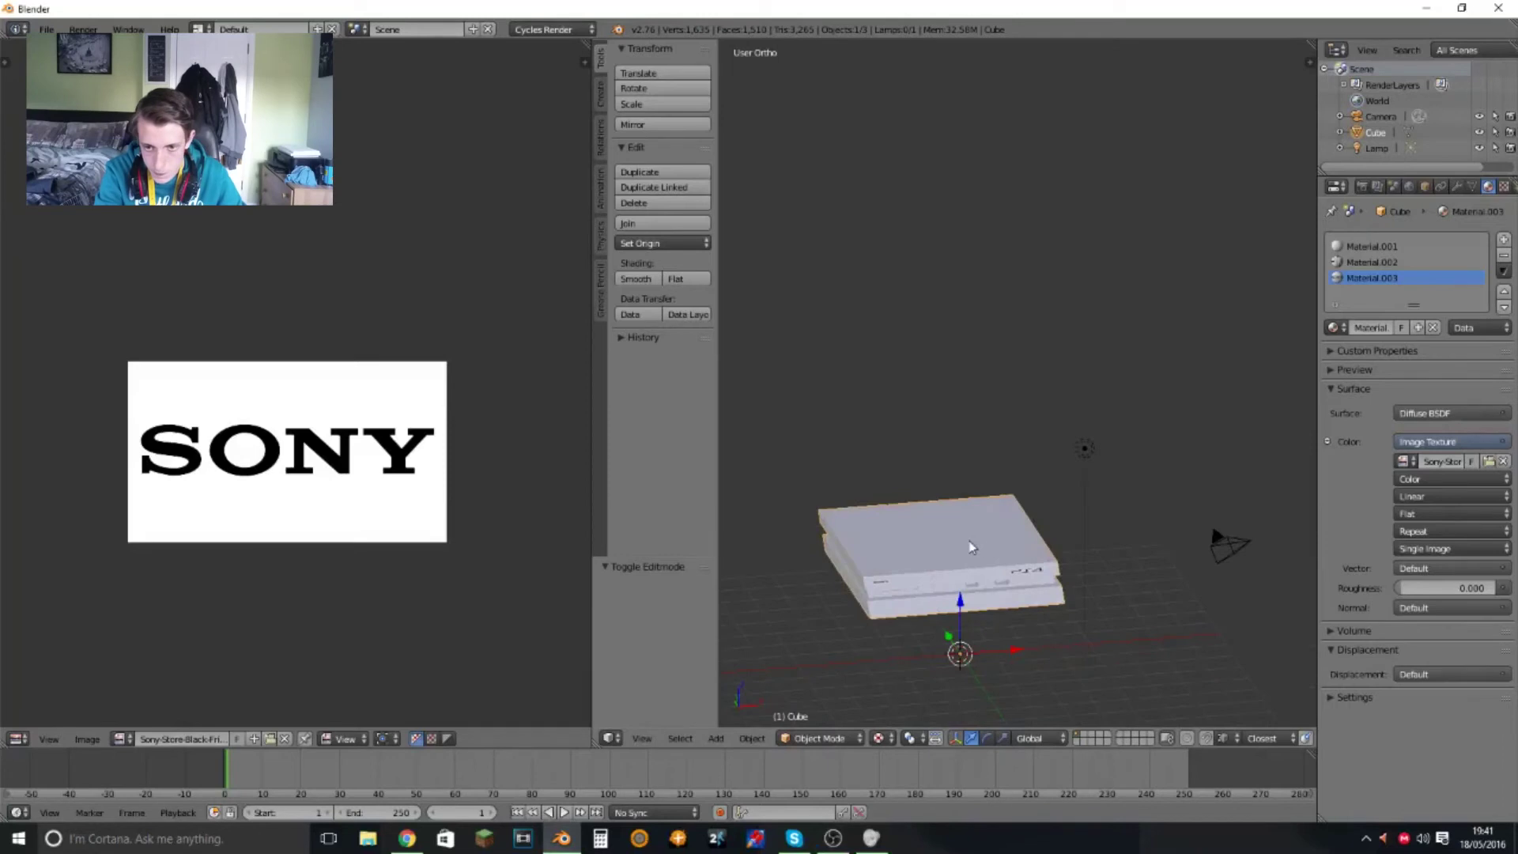
{"action": "scroll", "coordinate": [972, 546], "scroll_direction": "up", "scroll_amount": 5}
{"action": "mouse_move", "coordinate": [1112, 424]}
{"action": "middle_mouse_down"}
{"action": "mouse_move", "coordinate": [1099, 525]}
{"action": "mouse_move", "coordinate": [1092, 456]}
{"action": "mouse_move", "coordinate": [1044, 427]}
{"action": "middle_mouse_up"}
{"action": "scroll", "coordinate": [1043, 427], "scroll_direction": "down", "scroll_amount": 4}
- Add a sun lamp and rotate the console 90° on Y to stand upright
{"action": "key", "text": "shift+a"}
{"action": "left_click", "coordinate": [1123, 650]}
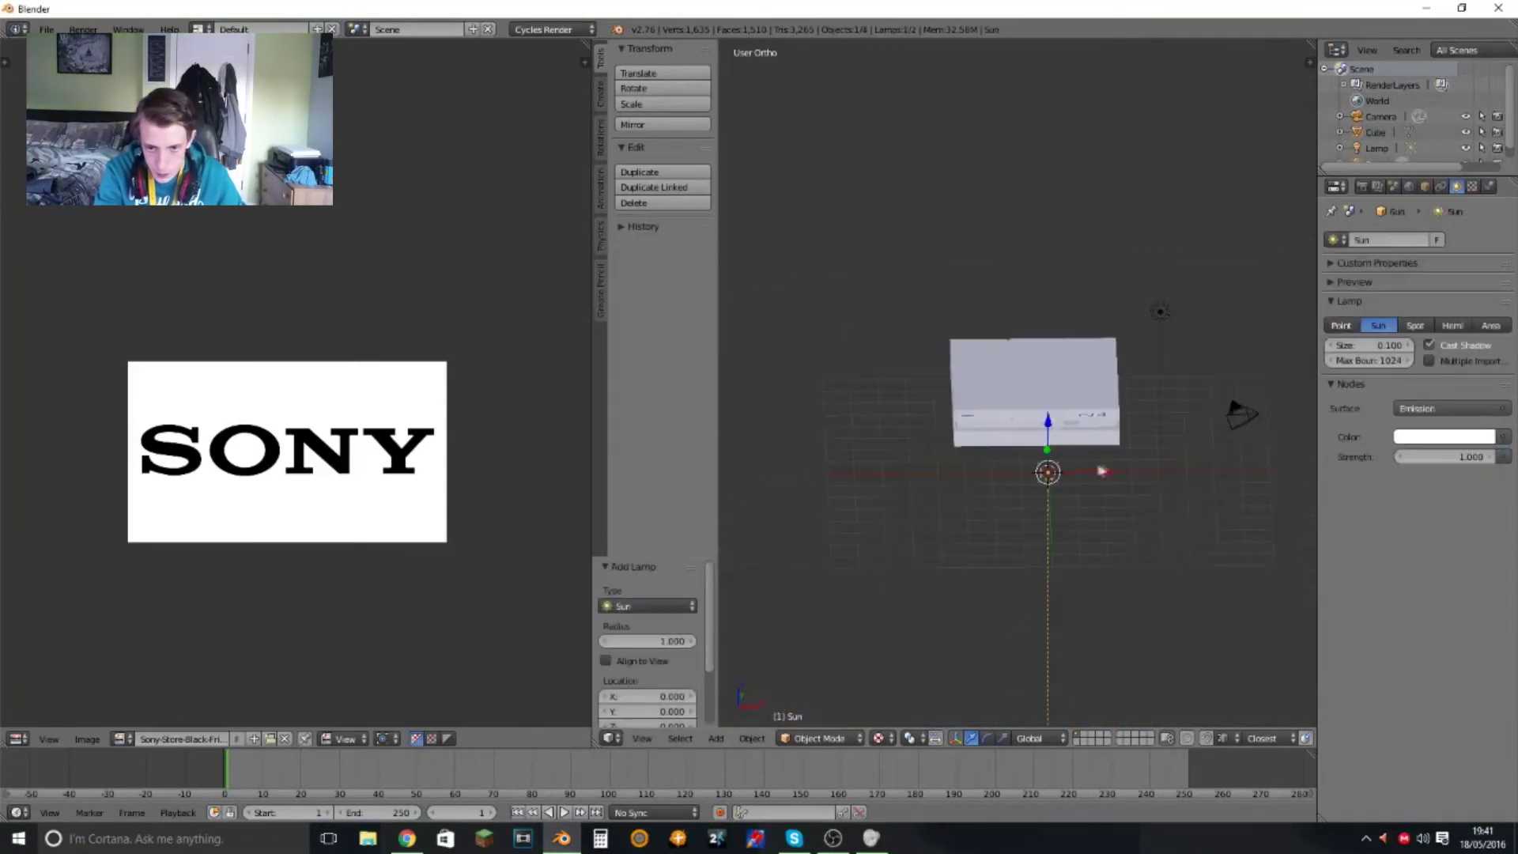
{"action": "right_click", "coordinate": [1060, 395]}
{"action": "scroll", "coordinate": [1060, 396], "scroll_direction": "down", "scroll_amount": 2}
{"action": "type", "text": "ry90"}
{"action": "key", "text": "Return"}
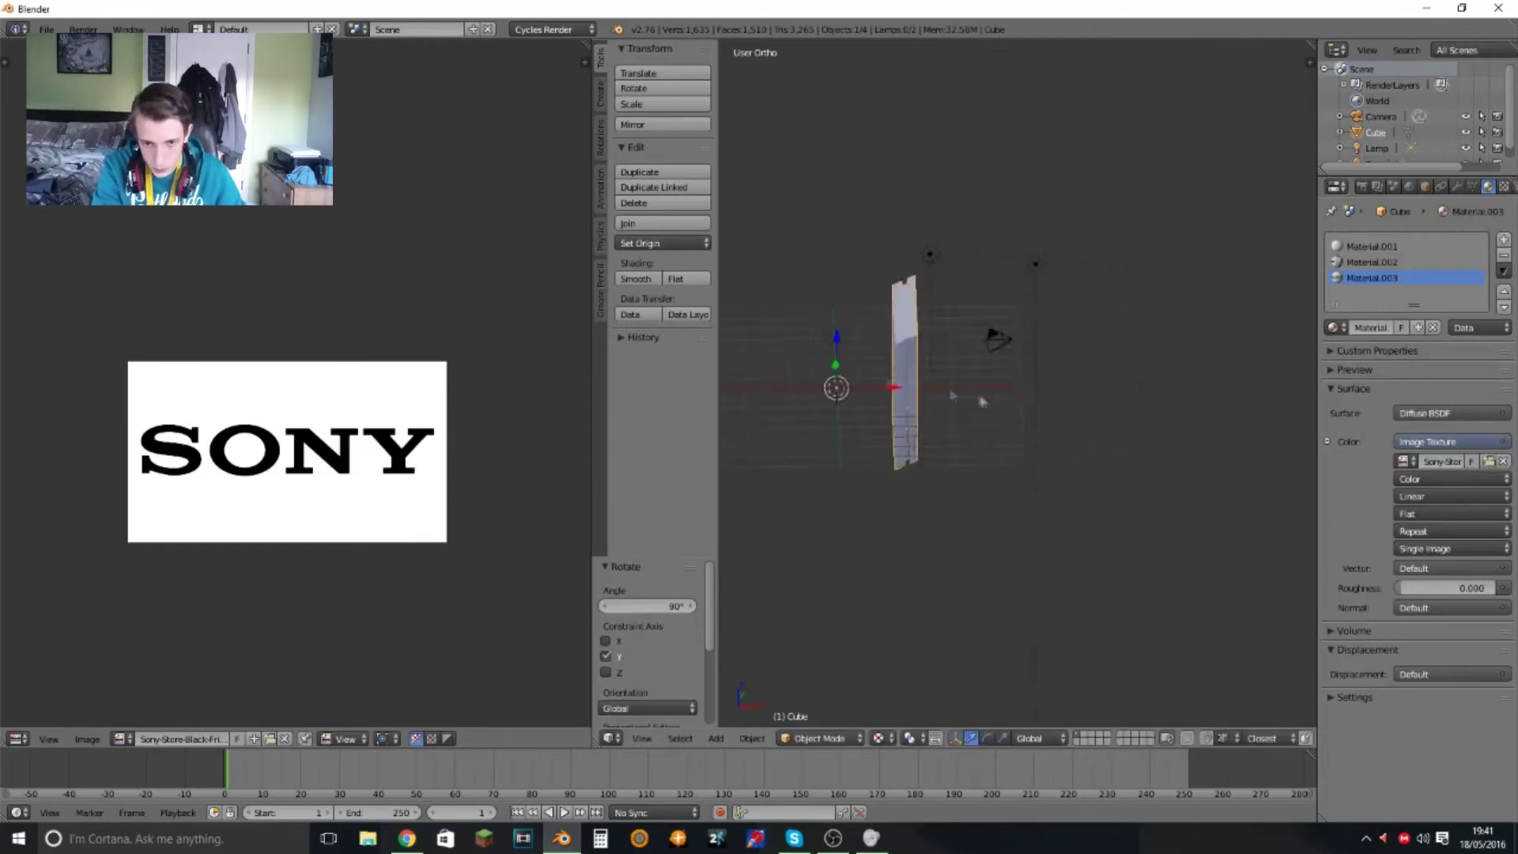
{"action": "scroll", "coordinate": [983, 402], "scroll_direction": "up", "scroll_amount": 4}
{"action": "middle_click_drag", "start_coordinate": [966, 423], "coordinate": [918, 406]}
- Add a scaled plane as the floor and move the console along X
{"action": "key", "text": "shift+a"}
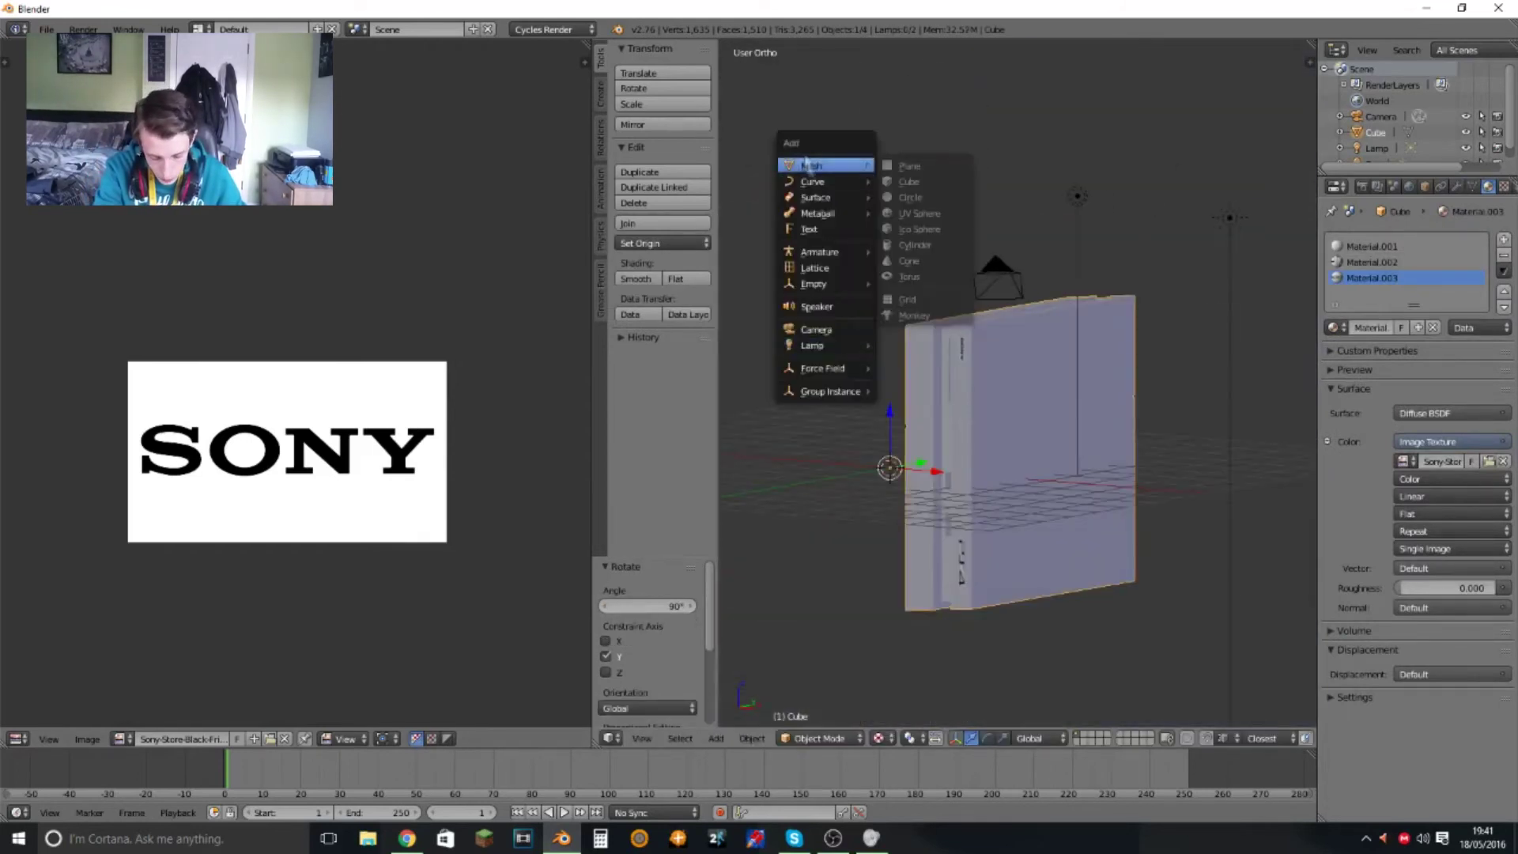
{"action": "left_click", "coordinate": [909, 167]}
{"action": "key", "text": "s"}
{"action": "left_click", "coordinate": [941, 367]}
{"action": "scroll", "coordinate": [941, 367], "scroll_direction": "down", "scroll_amount": 2}
{"action": "middle_click_drag", "start_coordinate": [1018, 395], "coordinate": [1044, 515]}
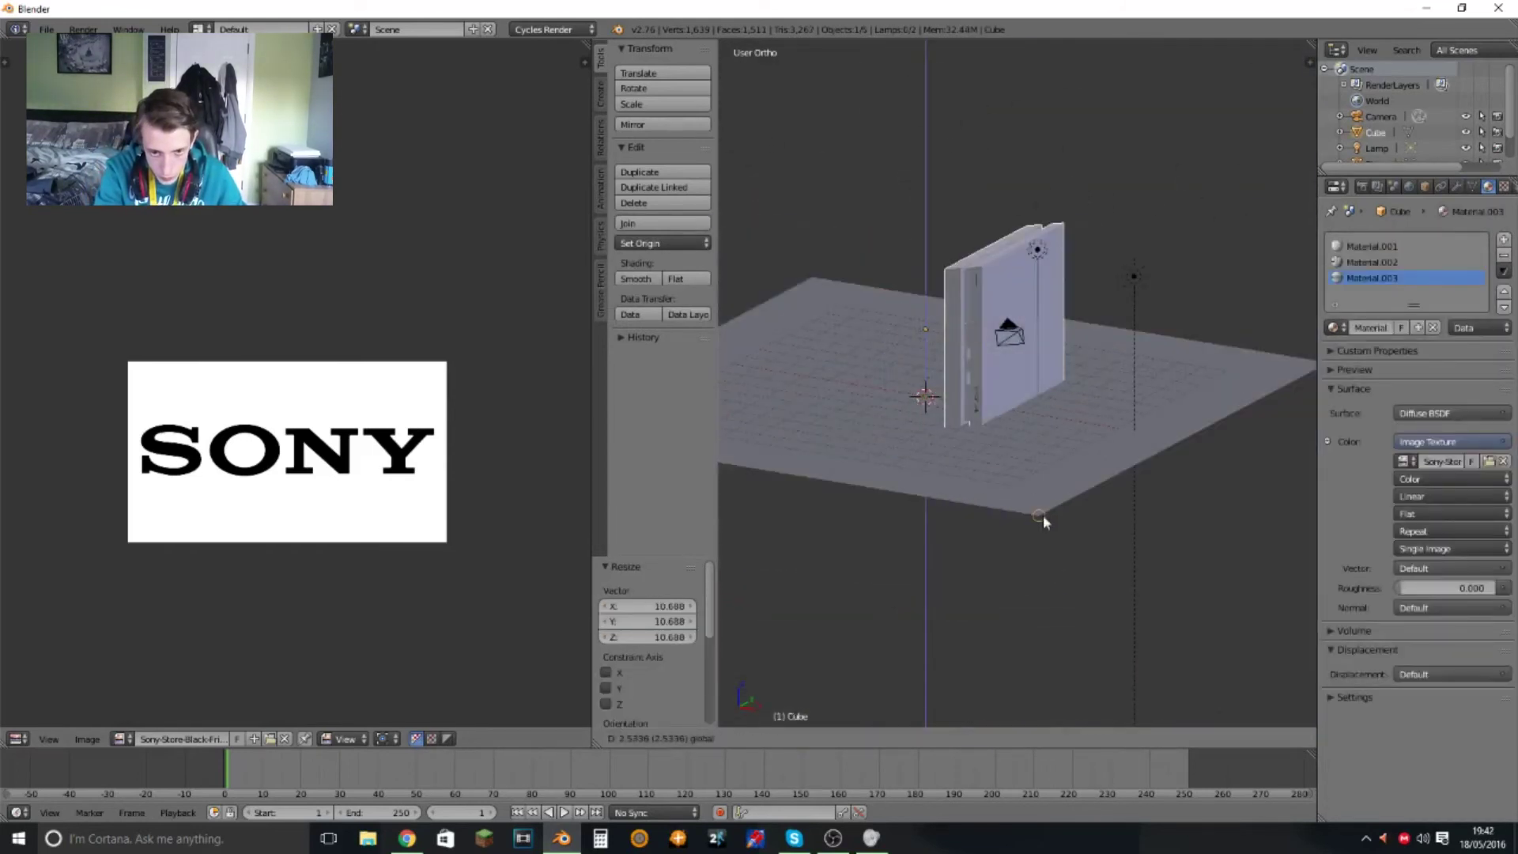
{"action": "scroll", "coordinate": [1044, 515], "scroll_direction": "up", "scroll_amount": 3}
{"action": "key", "text": "g"}
{"action": "key", "text": "x"}
{"action": "left_click", "coordinate": [1069, 279]}
- Lock the camera to the view, frame the console, and enlarge the floor plane further
{"action": "key", "text": "KP_0"}
{"action": "key", "text": "n"}
{"action": "left_click", "coordinate": [1188, 539]}
{"action": "mouse_move", "coordinate": [1189, 538]}
{"action": "middle_mouse_down"}
{"action": "mouse_move", "coordinate": [956, 415]}
{"action": "mouse_move", "coordinate": [969, 455]}
{"action": "middle_mouse_up"}
{"action": "right_click", "coordinate": [1043, 432]}
{"action": "key", "text": "s"}
{"action": "left_click", "coordinate": [1043, 433]}
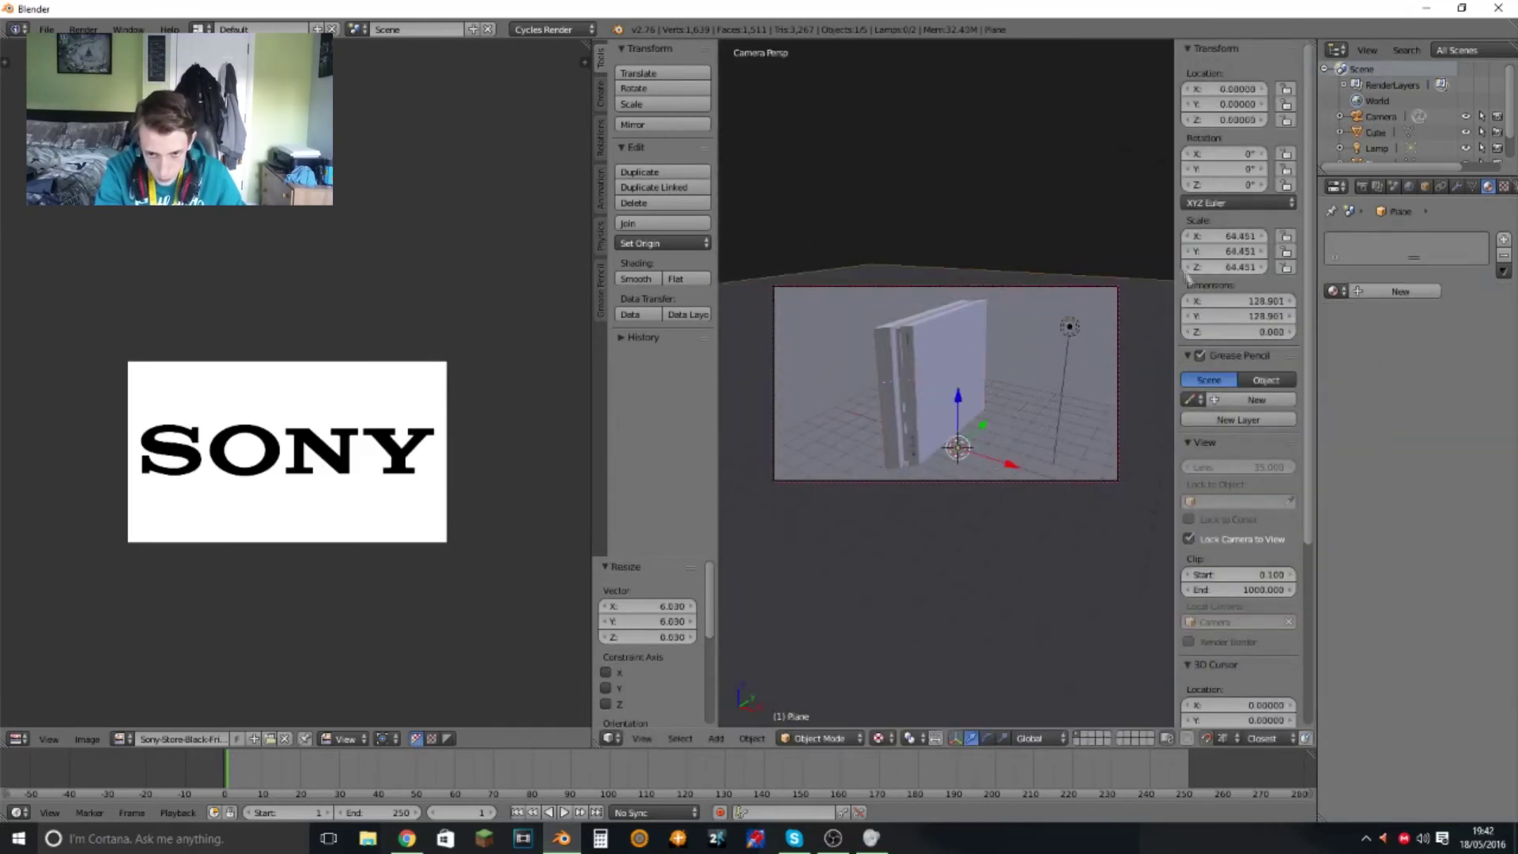
{"action": "key", "text": "KP_5"}
- Set the lamp type to Sun, reposition it, and preview the camera view rendered
{"action": "right_click", "coordinate": [1116, 320]}
{"action": "mouse_move", "coordinate": [1172, 422]}
{"action": "middle_mouse_down"}
{"action": "mouse_move", "coordinate": [1107, 356]}
{"action": "mouse_move", "coordinate": [1025, 311]}
{"action": "middle_mouse_up"}
{"action": "left_click", "coordinate": [1378, 325]}
{"action": "key", "text": "g"}
{"action": "key", "text": "y"}
{"action": "left_click", "coordinate": [1036, 310]}
{"action": "key", "text": "KP_0"}
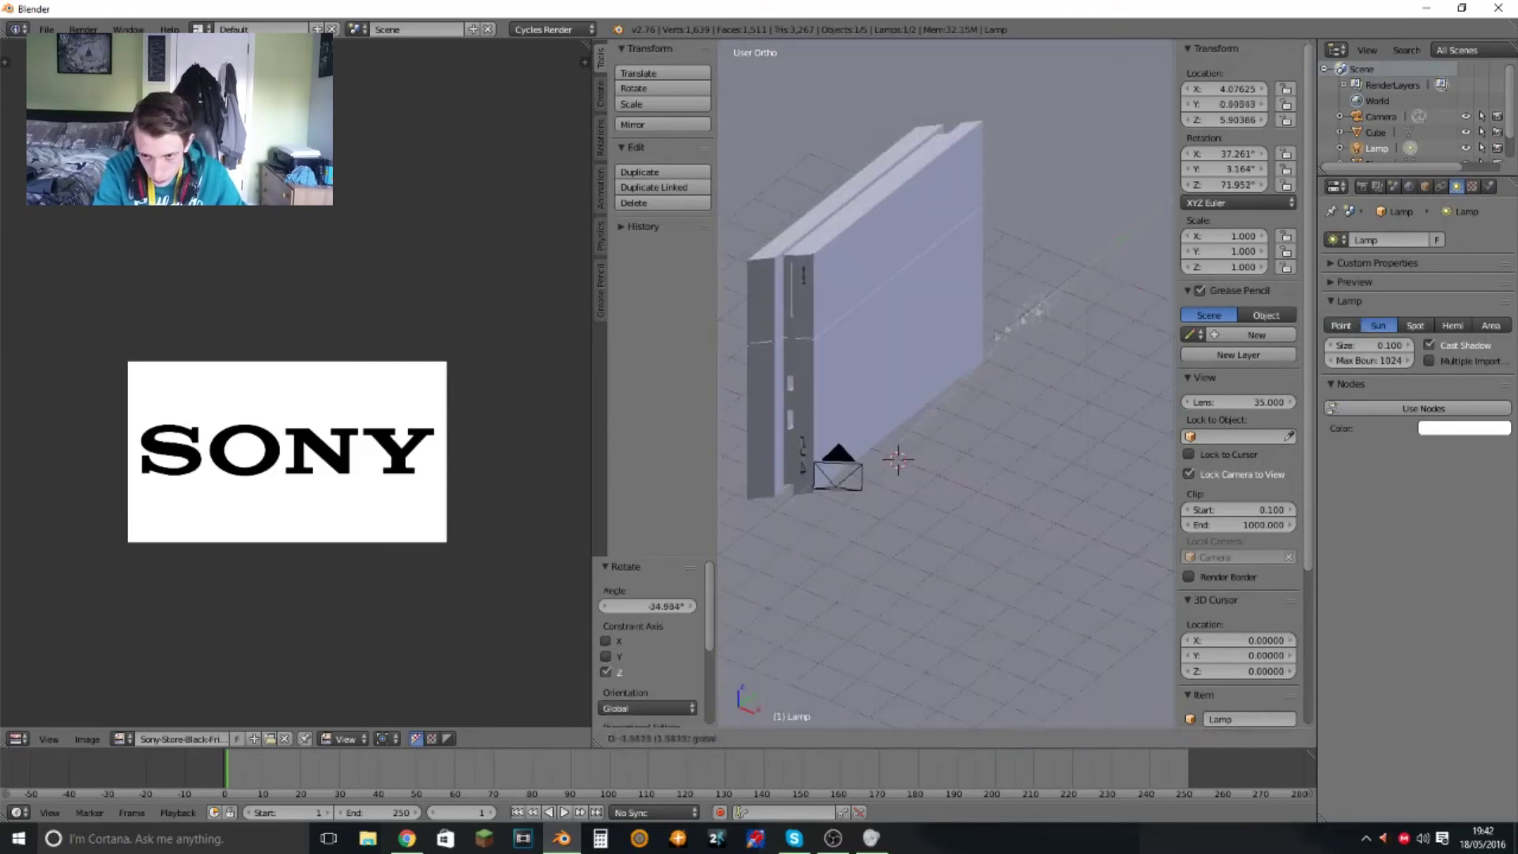
{"action": "key", "text": "shift+z"}
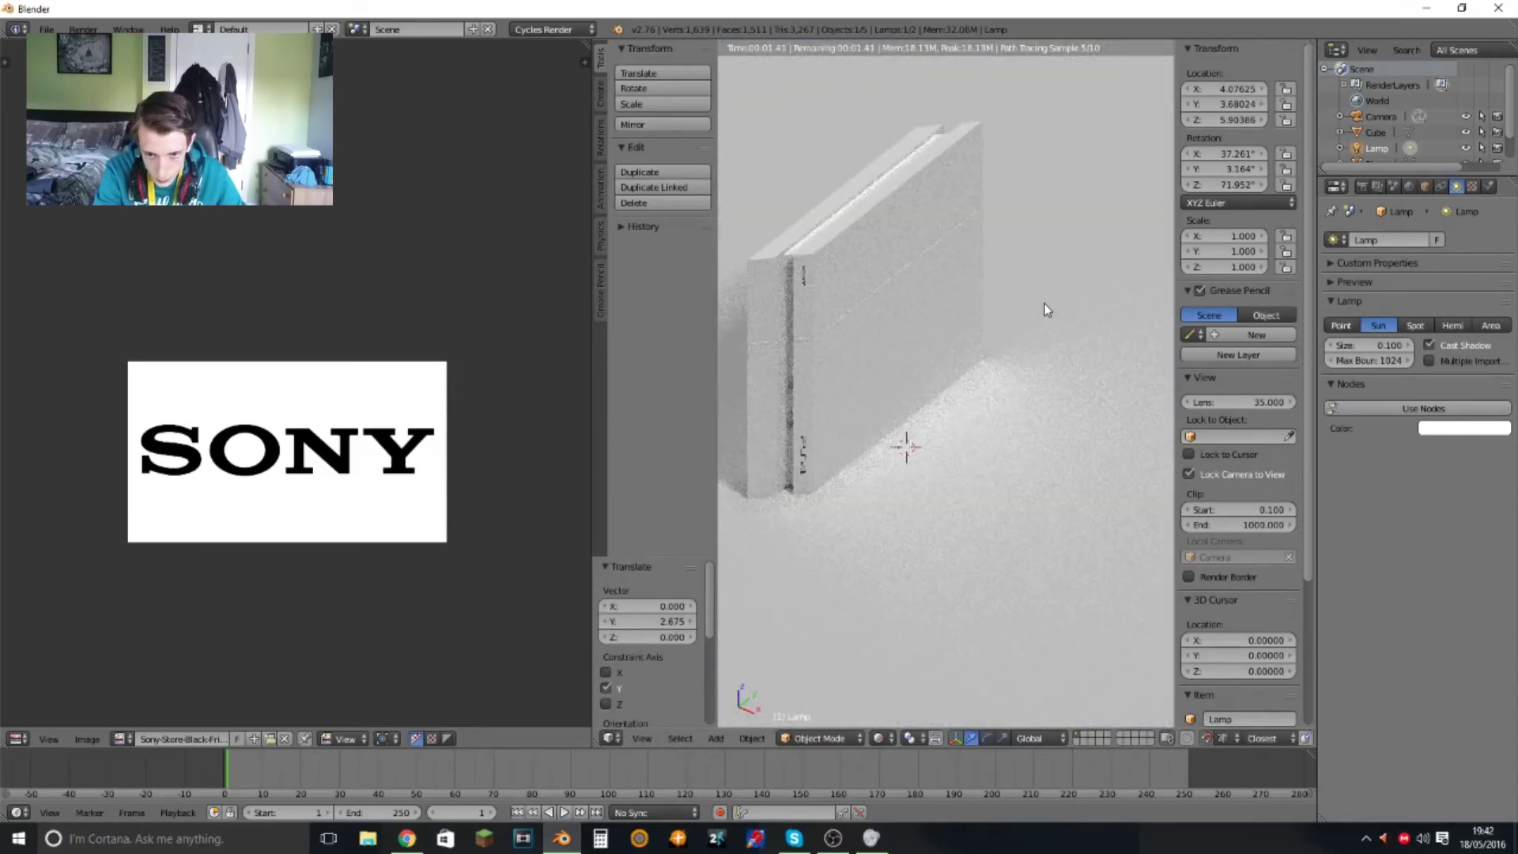
- In front view Edit Mode, select the console's linked front stripe faces
{"action": "right_click", "coordinate": [818, 315]}
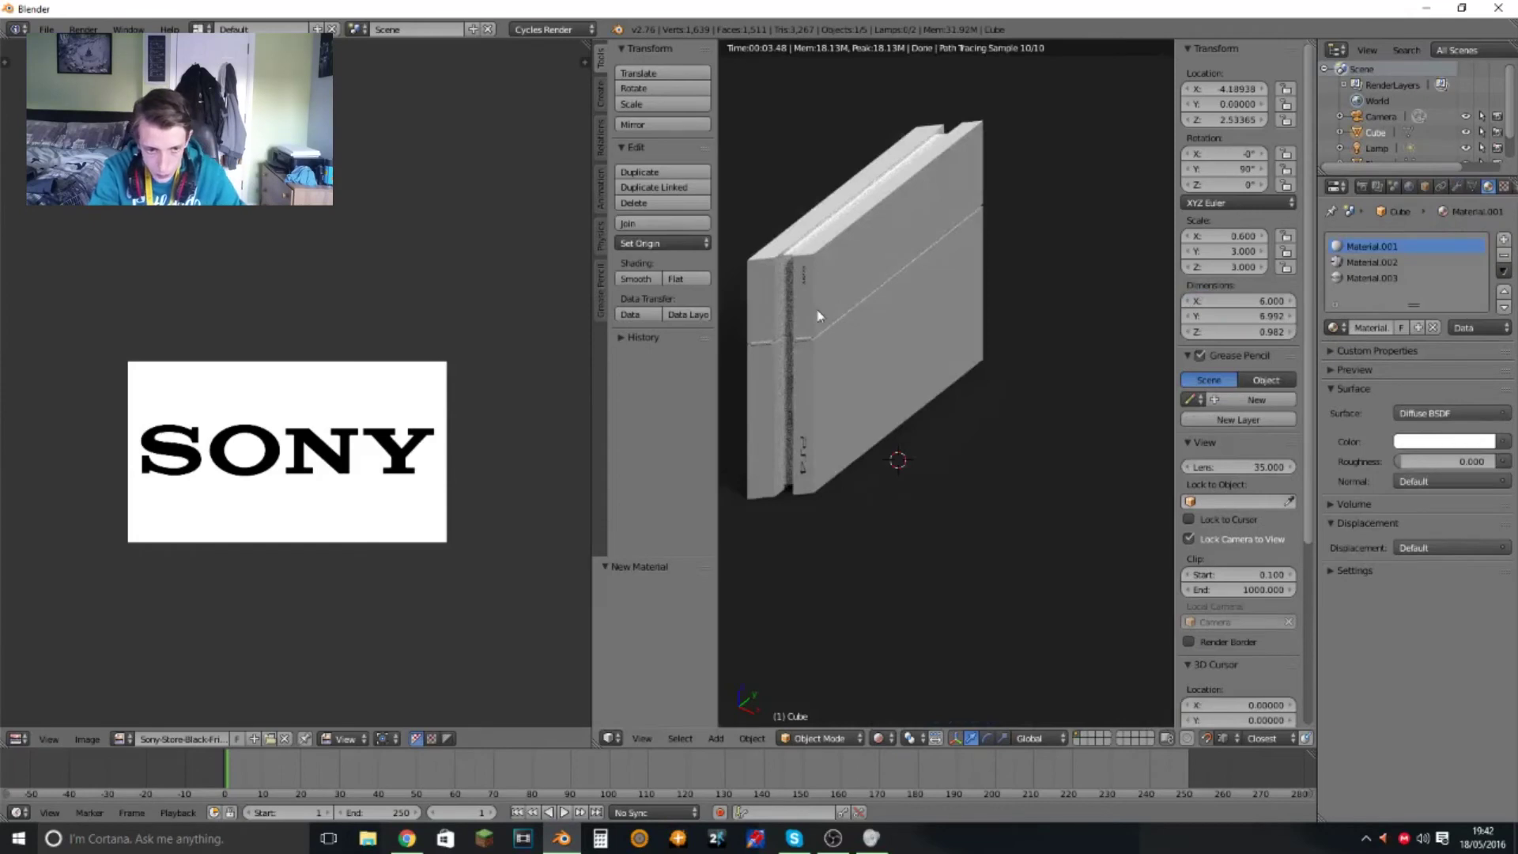
{"action": "key", "text": "shift+z"}
{"action": "middle_click_drag", "start_coordinate": [818, 316], "coordinate": [1075, 306]}
{"action": "key", "text": "Tab"}
{"action": "key", "text": "KP_1"}
{"action": "right_click", "coordinate": [945, 400]}
{"action": "key", "text": "ctrl+l"}
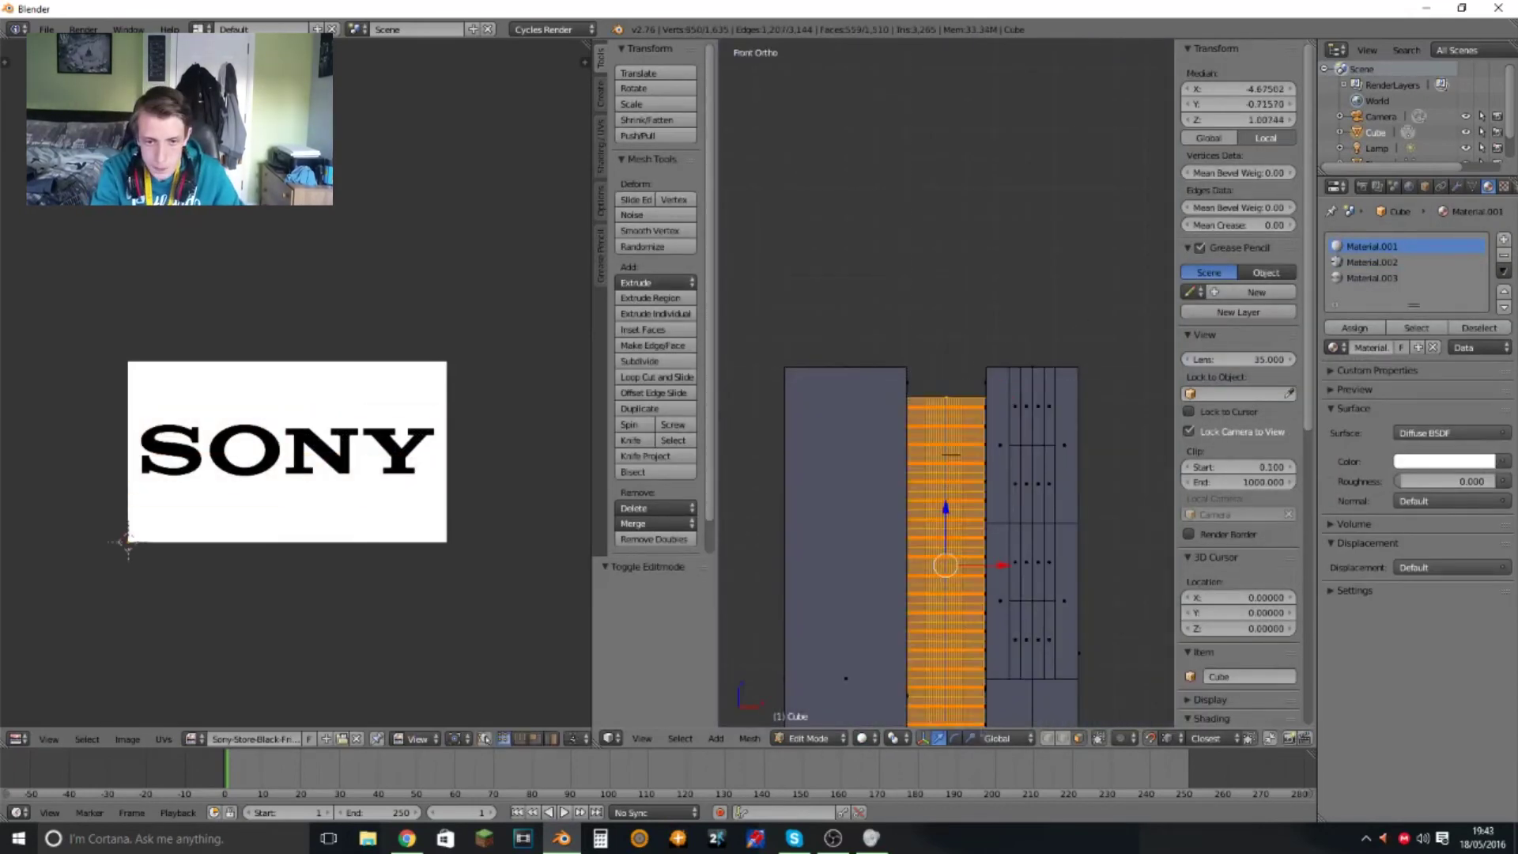
- Box-select the upper vertices of the console's front stripe
{"action": "scroll", "coordinate": [957, 192], "scroll_direction": "up", "scroll_amount": 5}
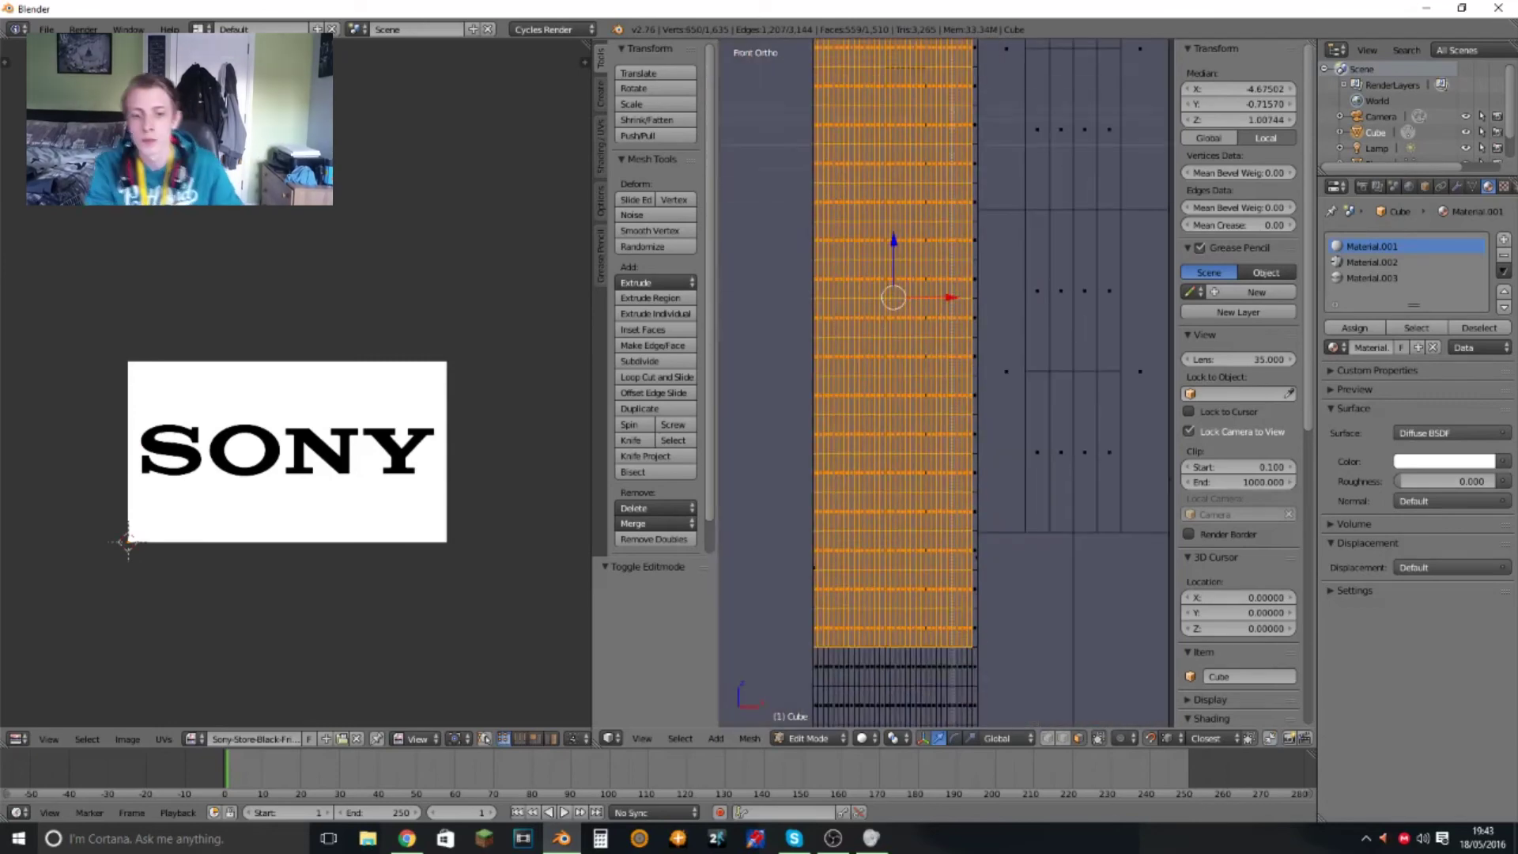
{"action": "scroll", "coordinate": [978, 689], "scroll_direction": "down", "scroll_amount": 3}
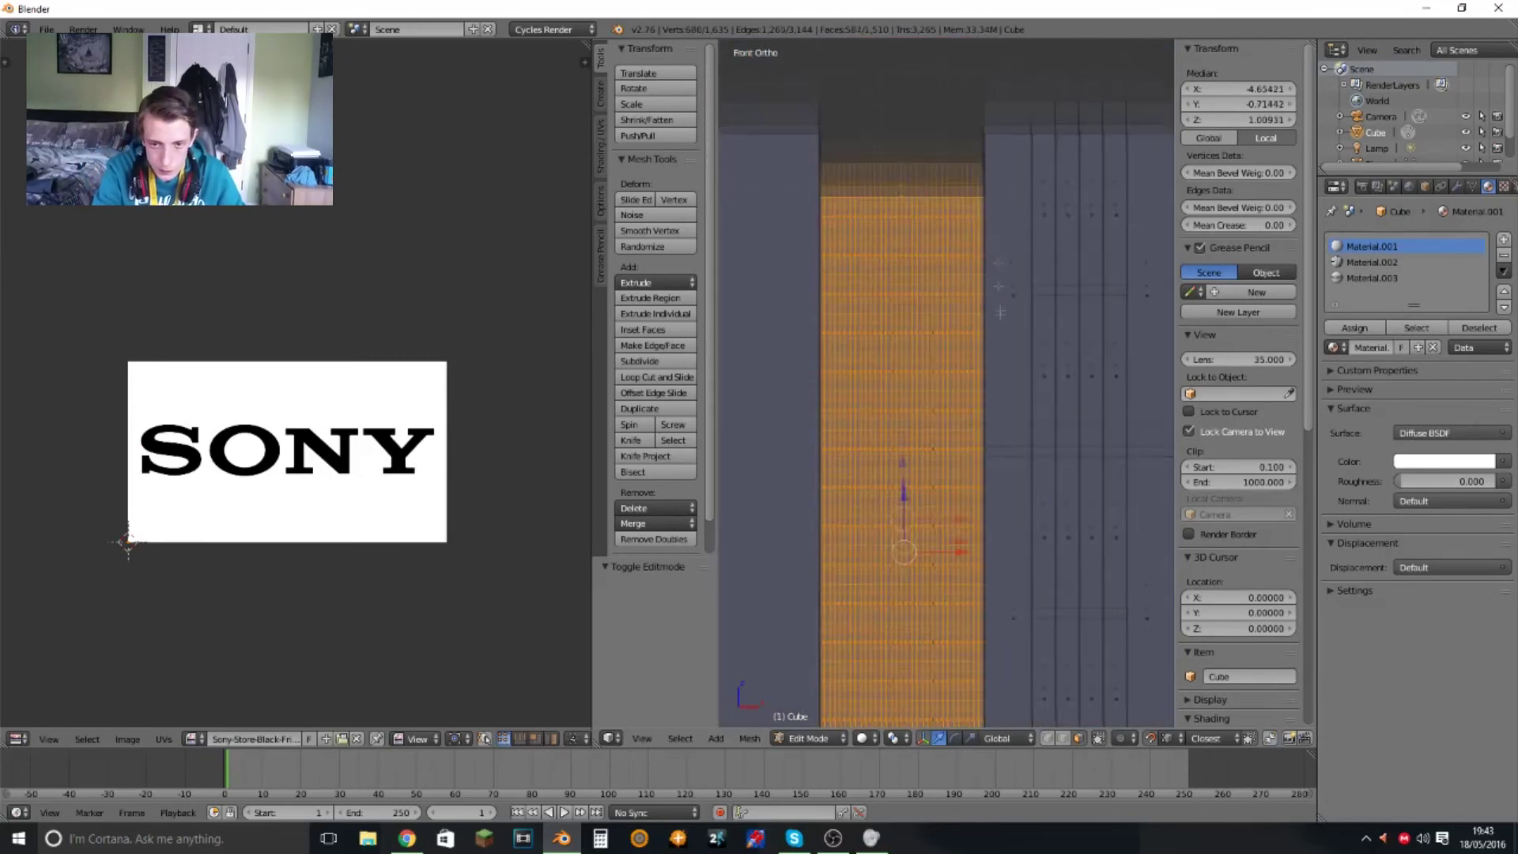
{"action": "scroll", "coordinate": [937, 166], "scroll_direction": "up", "scroll_amount": 5}
{"action": "scroll", "coordinate": [937, 166], "scroll_direction": "down", "scroll_amount": 2}
{"action": "scroll", "coordinate": [973, 281], "scroll_direction": "up", "scroll_amount": 2}
{"action": "scroll", "coordinate": [922, 230], "scroll_direction": "down", "scroll_amount": 2}
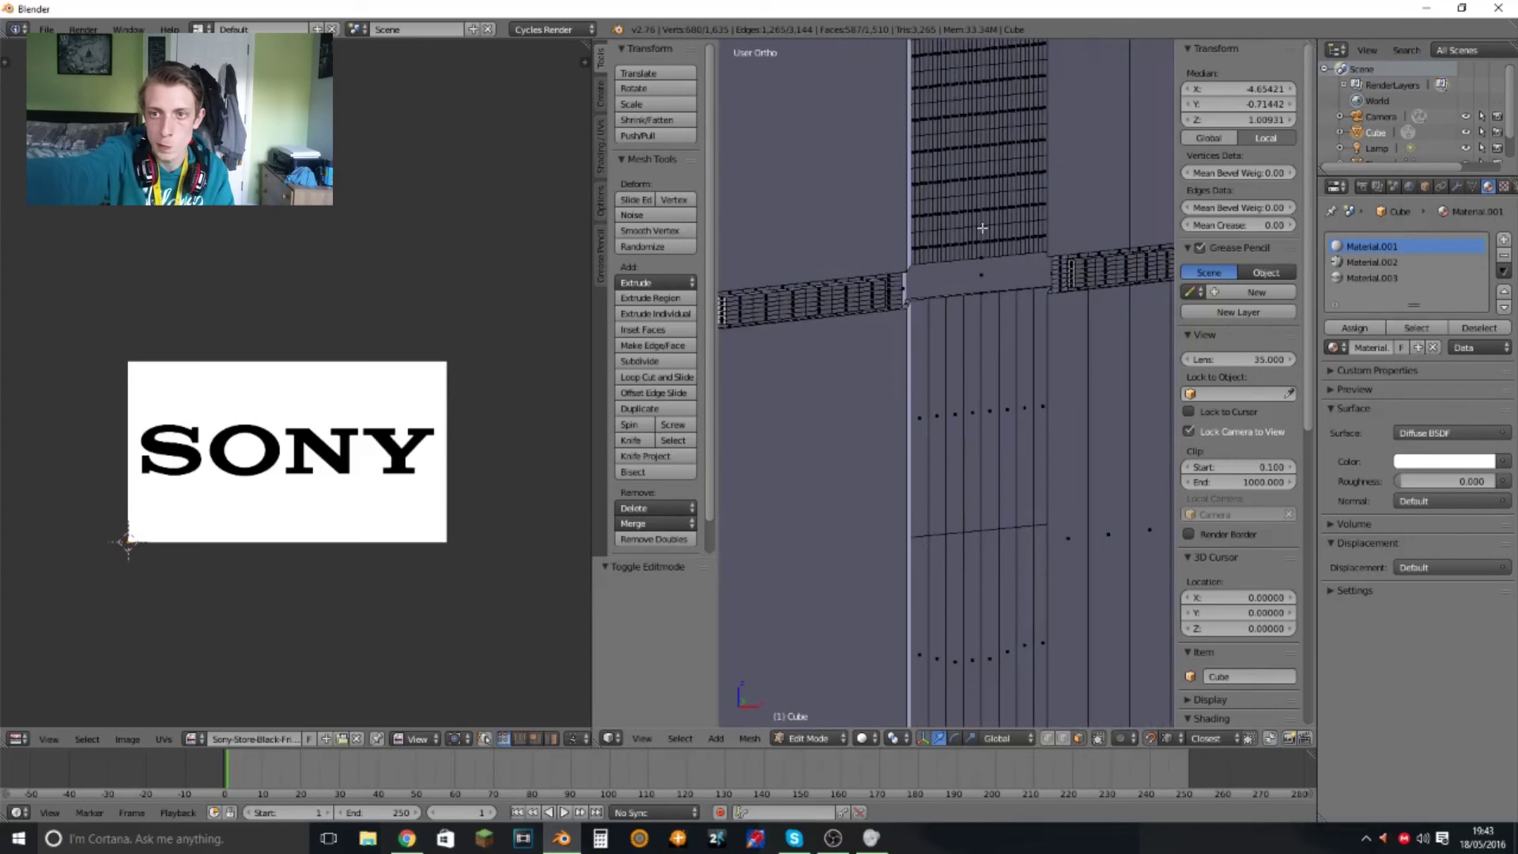
{"action": "scroll", "coordinate": [938, 232], "scroll_direction": "up", "scroll_amount": 2}
{"action": "middle_click_drag", "start_coordinate": [937, 233], "coordinate": [920, 293], "text": "shift"}
{"action": "key", "text": "b"}
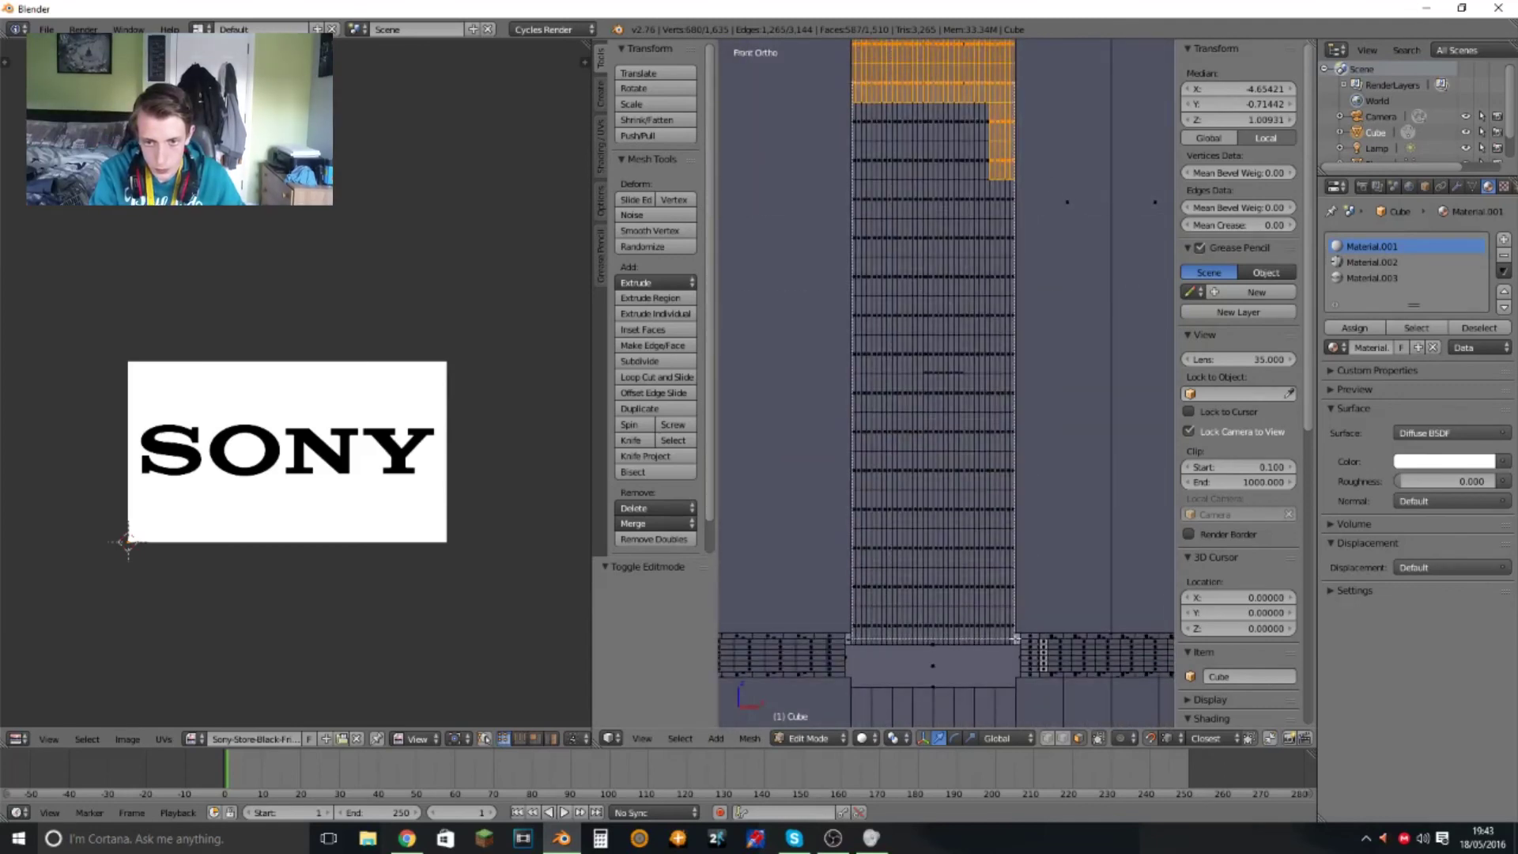
{"action": "left_click_drag", "start_coordinate": [850, 80], "coordinate": [1020, 647]}
- Add the stripe's lower and remaining vertices to the selection
{"action": "middle_click_drag", "start_coordinate": [945, 554], "coordinate": [944, 443], "text": "shift"}
{"action": "left_click_drag", "start_coordinate": [858, 463], "coordinate": [993, 704]}
{"action": "scroll", "coordinate": [850, 492], "scroll_direction": "down", "scroll_amount": 5, "text": "shift"}
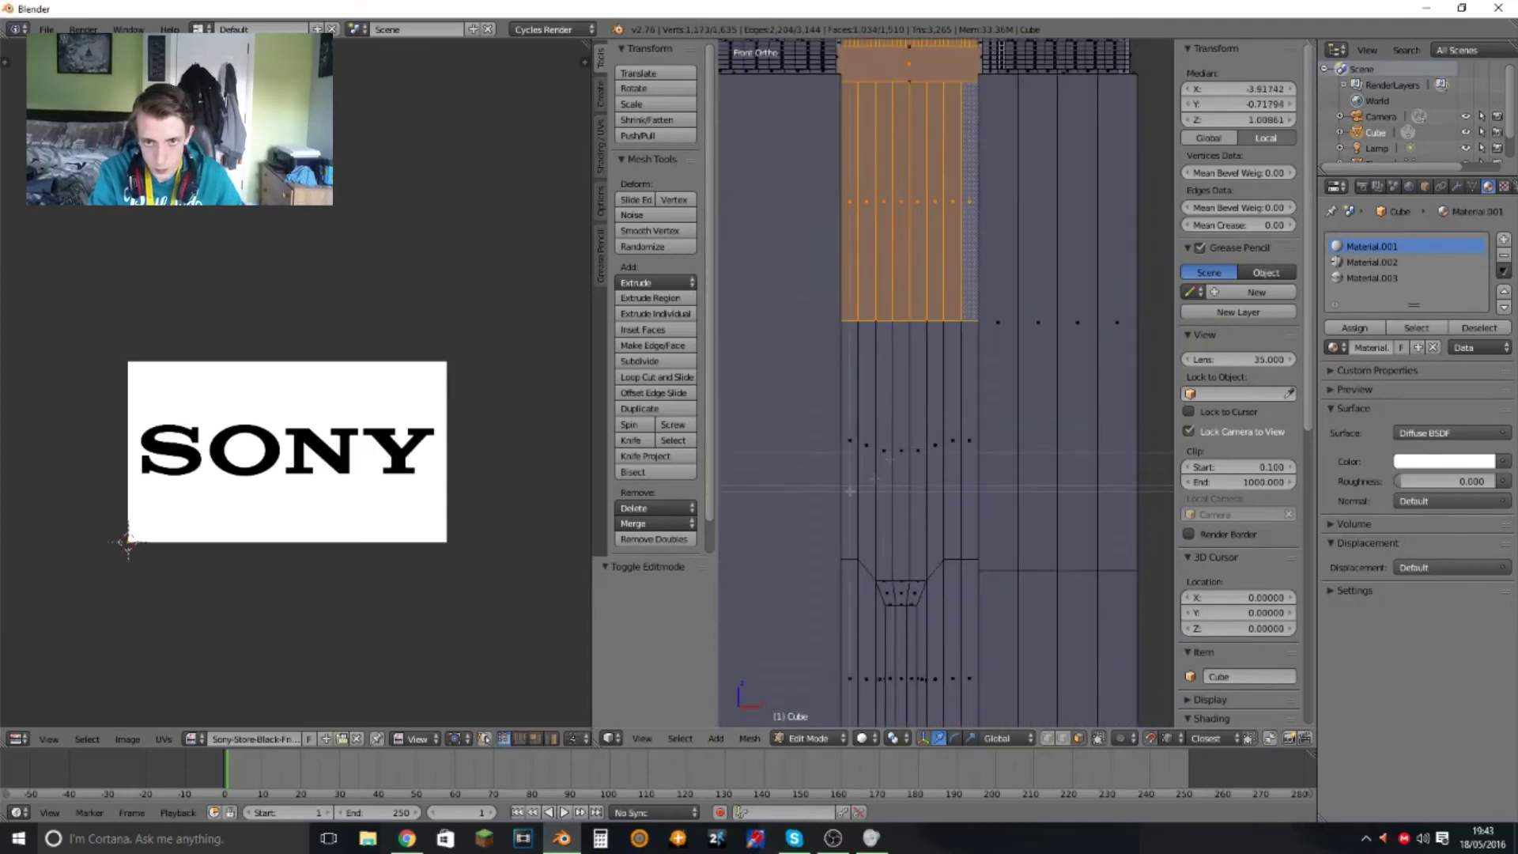
{"action": "scroll", "coordinate": [944, 382], "scroll_direction": "down", "scroll_amount": 2, "text": "shift"}
{"action": "mouse_move", "coordinate": [843, 413]}
{"action": "left_mouse_down"}
{"action": "mouse_move", "coordinate": [971, 528]}
{"action": "mouse_move", "coordinate": [967, 542]}
{"action": "left_mouse_up"}
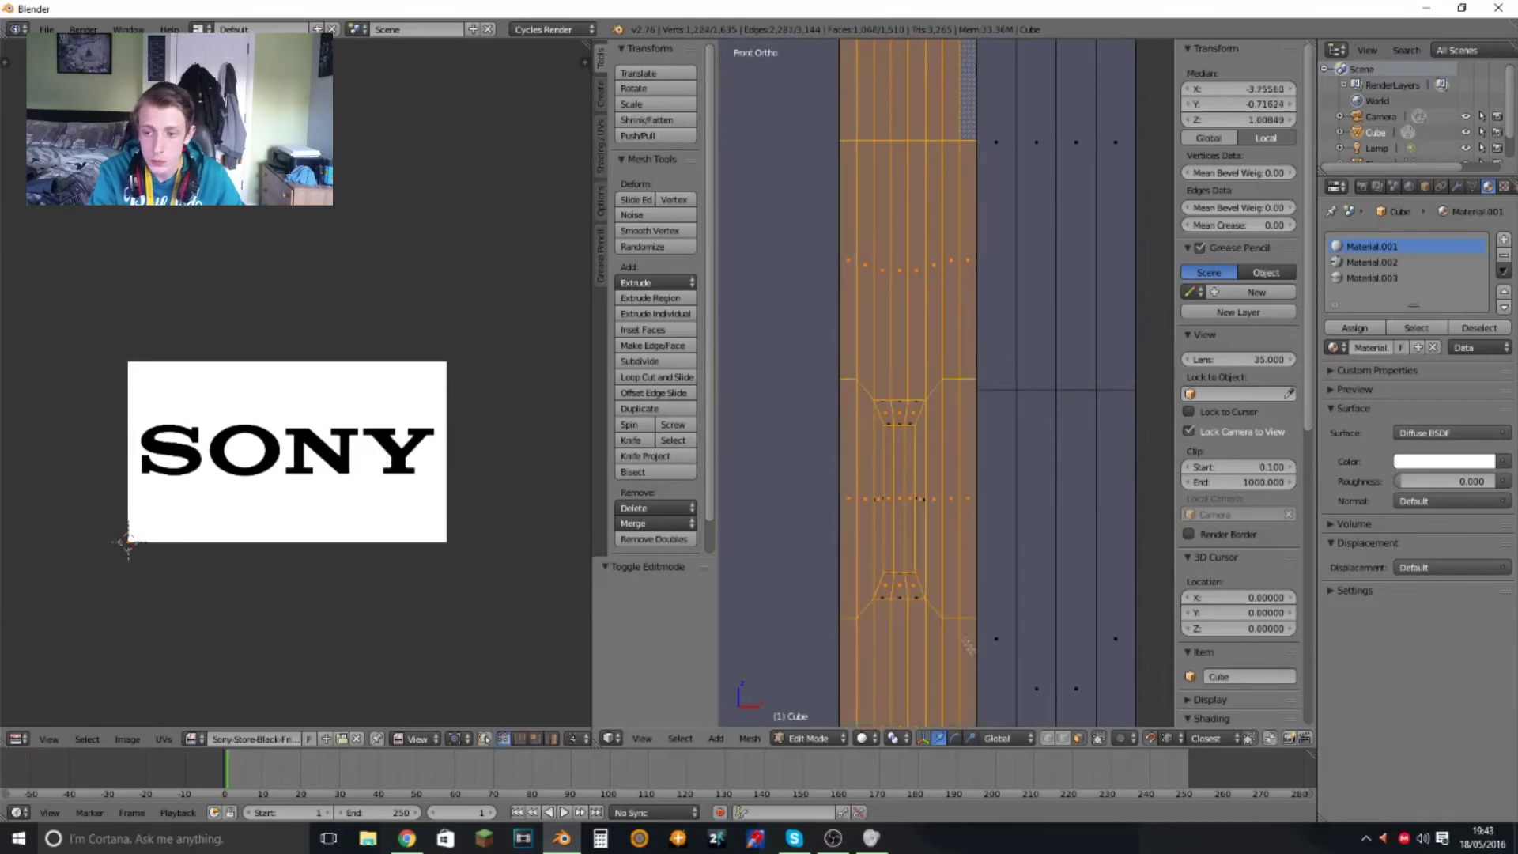
{"action": "scroll", "coordinate": [966, 543], "scroll_direction": "down", "scroll_amount": 4, "text": "shift"}
{"action": "left_click_drag", "start_coordinate": [909, 190], "coordinate": [985, 688]}
{"action": "middle_click_drag", "start_coordinate": [985, 688], "coordinate": [1172, 291]}
- Give the selected stripe a new material slot with a new material, Material.005
{"action": "left_click", "coordinate": [1504, 239]}
{"action": "left_click", "coordinate": [1392, 347]}
{"action": "left_click", "coordinate": [1444, 461]}
- Set the stripe material's surface to a Mix Shader of Glossy and Diffuse BSDFs
{"action": "left_click_drag", "start_coordinate": [1497, 300], "coordinate": [1497, 475]}
{"action": "left_click", "coordinate": [1433, 436]}
{"action": "left_click", "coordinate": [1344, 331]}
{"action": "left_click", "coordinate": [1447, 481]}
{"action": "left_click", "coordinate": [1439, 208]}
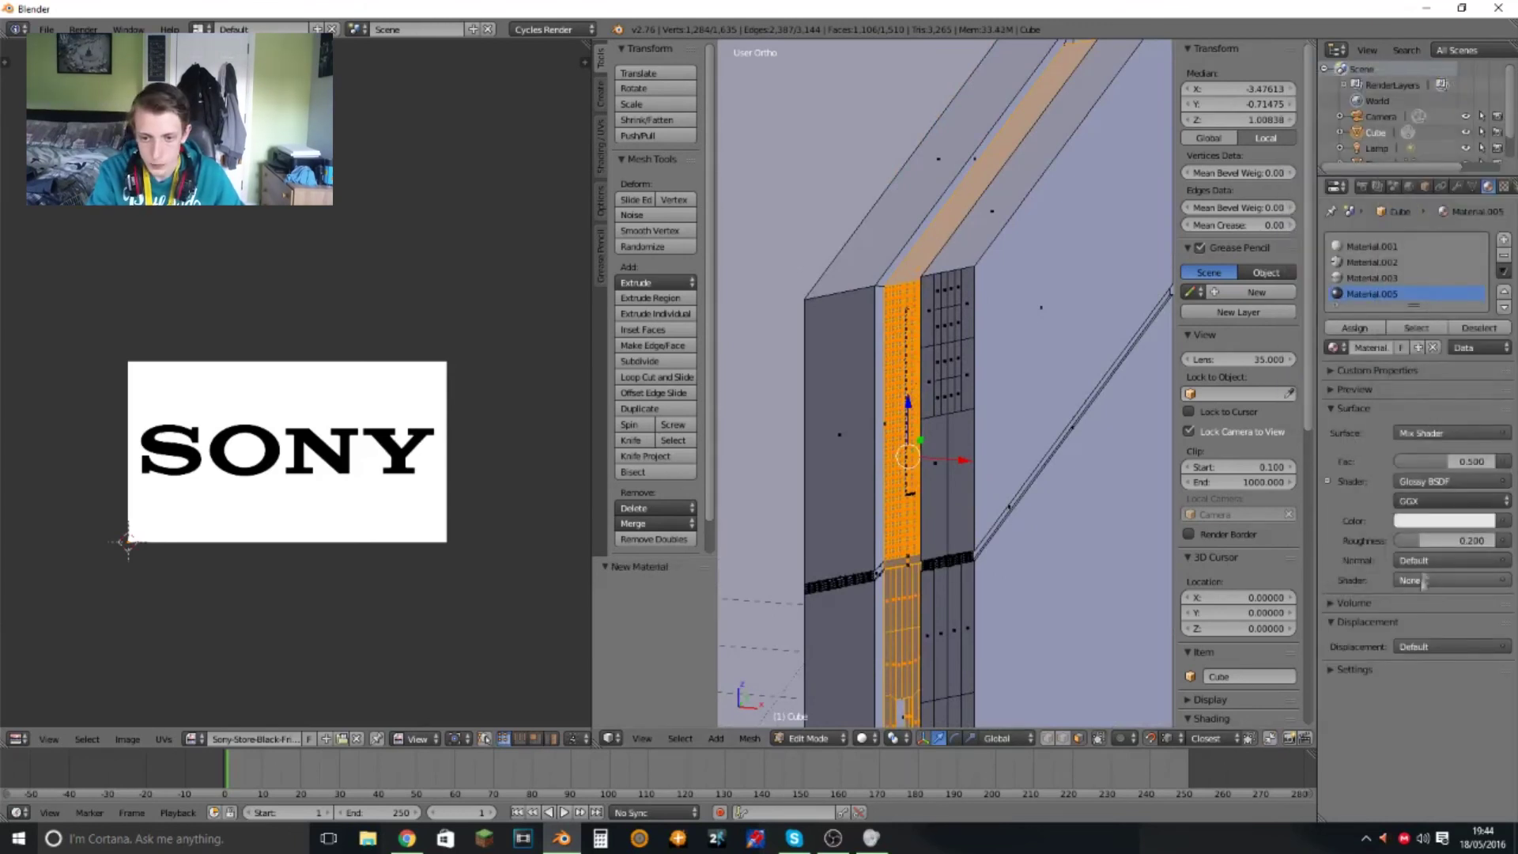
{"action": "left_click", "coordinate": [1425, 582]}
{"action": "left_click", "coordinate": [1416, 545]}
- Make both the Glossy and Diffuse colours black, with the material preview shown
{"action": "left_click", "coordinate": [1354, 389]}
{"action": "left_click", "coordinate": [1439, 629]}
{"action": "mouse_move", "coordinate": [1469, 407]}
{"action": "left_mouse_down"}
{"action": "mouse_move", "coordinate": [1463, 601]}
{"action": "mouse_move", "coordinate": [1360, 650]}
{"action": "left_mouse_up"}
{"action": "left_click", "coordinate": [1436, 707]}
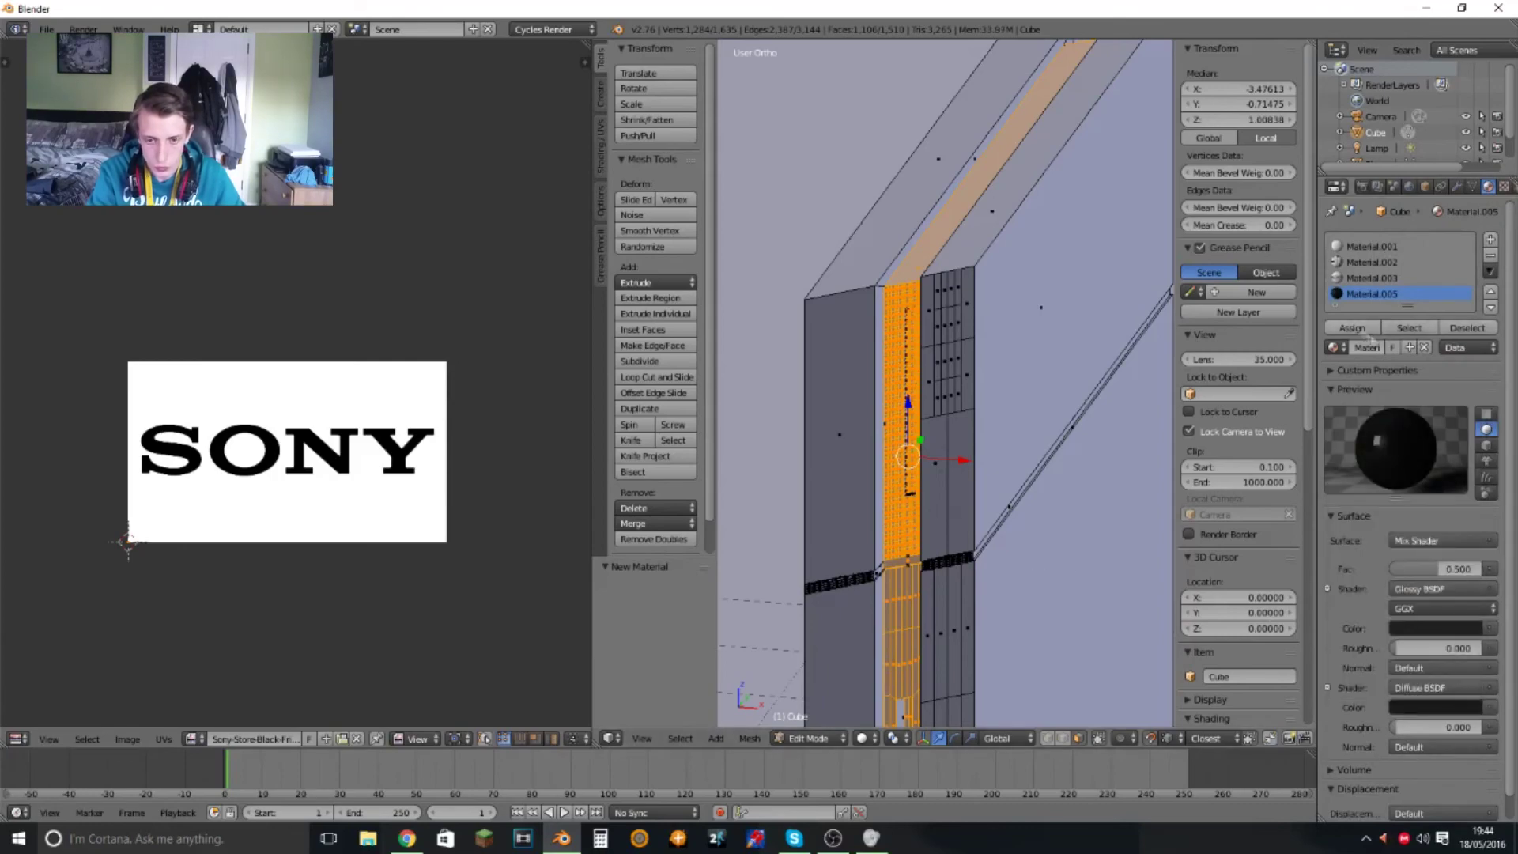